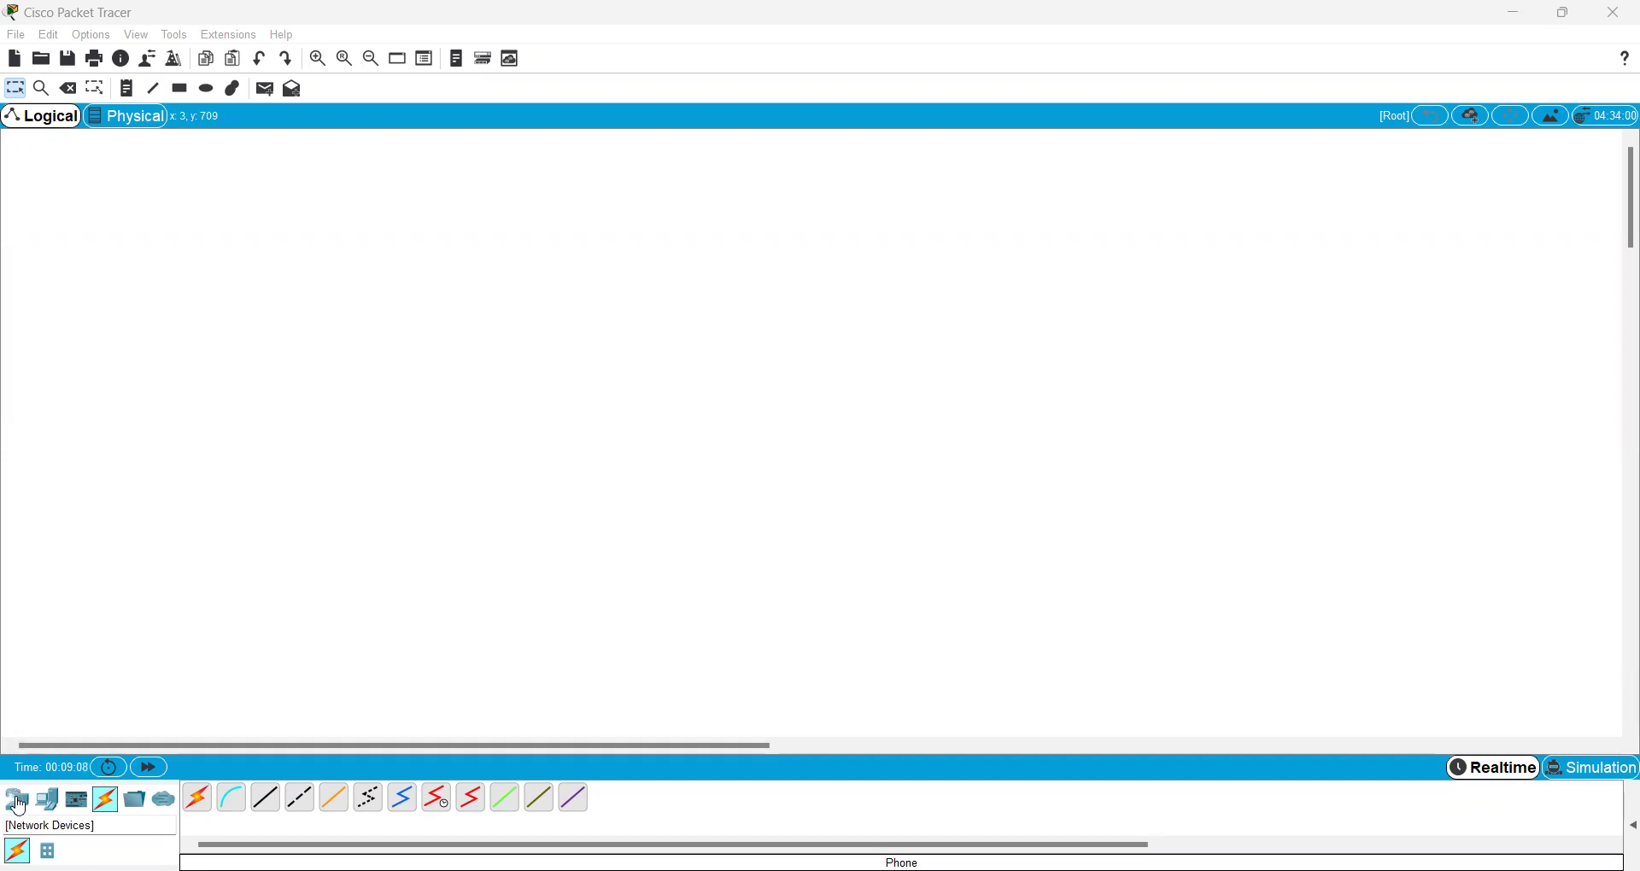
# - Look through the available network devices, the end devices with their home, smart city, industrial and power grid groups, and the connection types
pyautogui.click(18, 805)
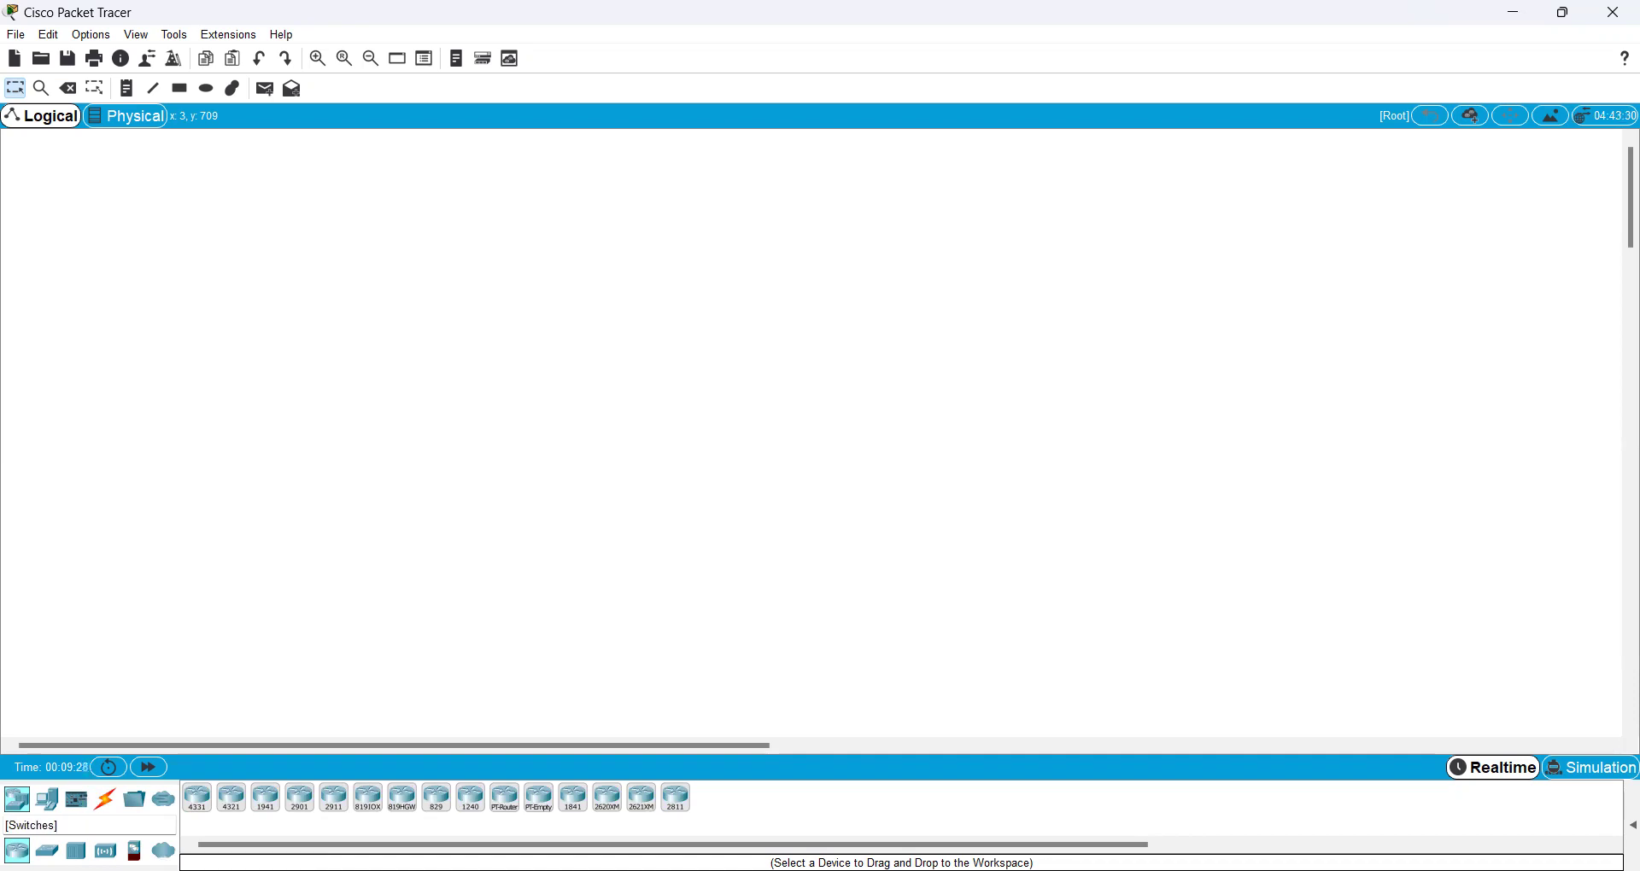
pyautogui.click(45, 802)
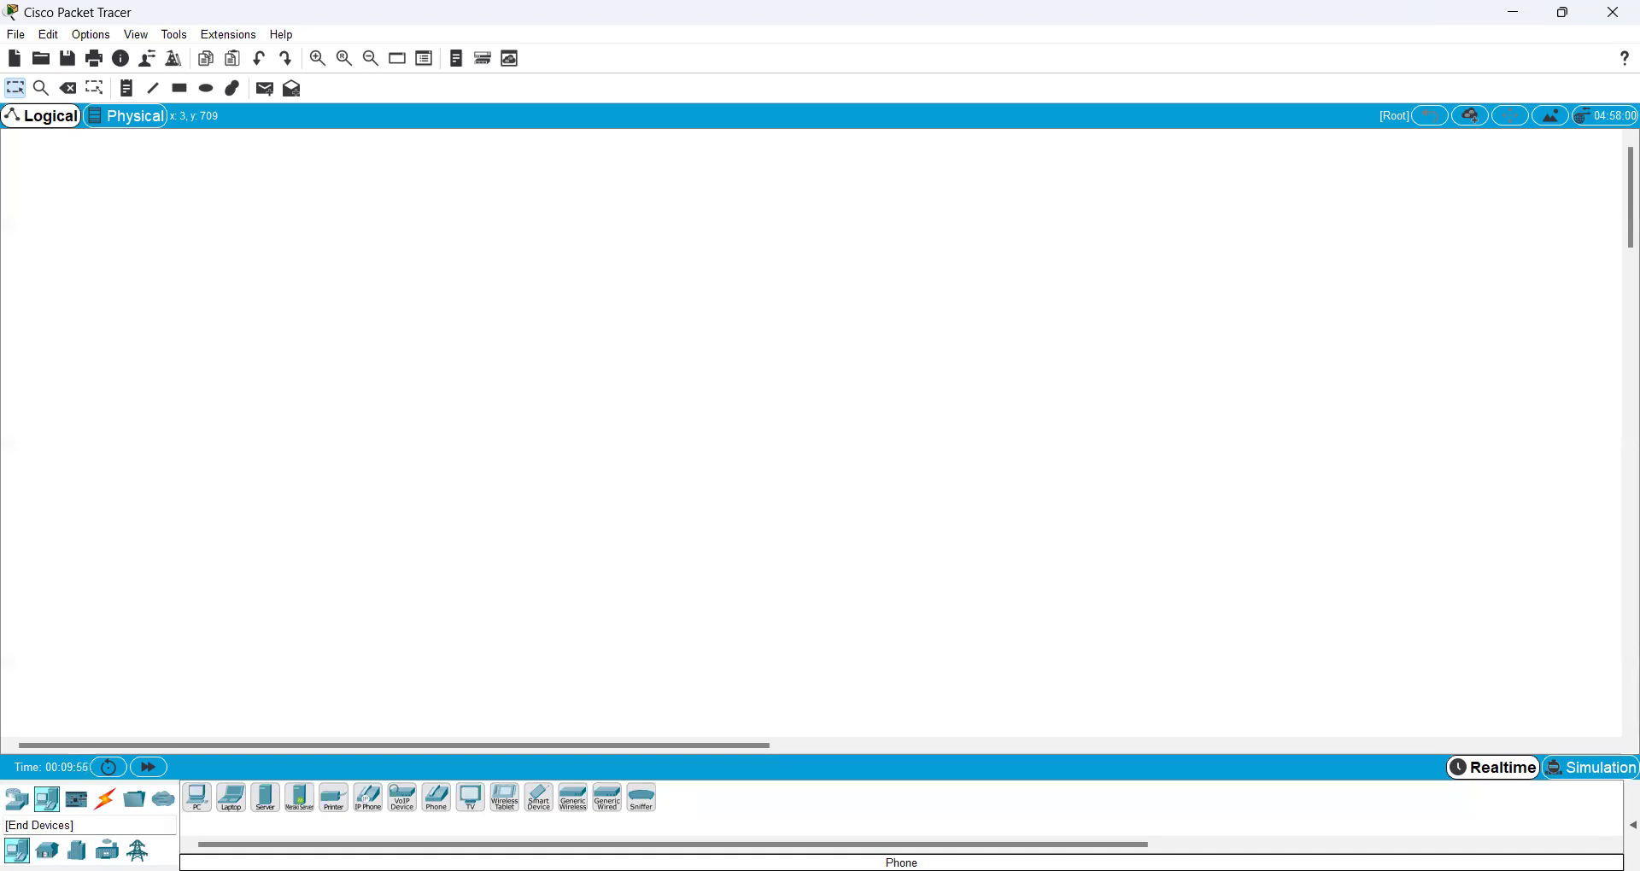
pyautogui.click(47, 851)
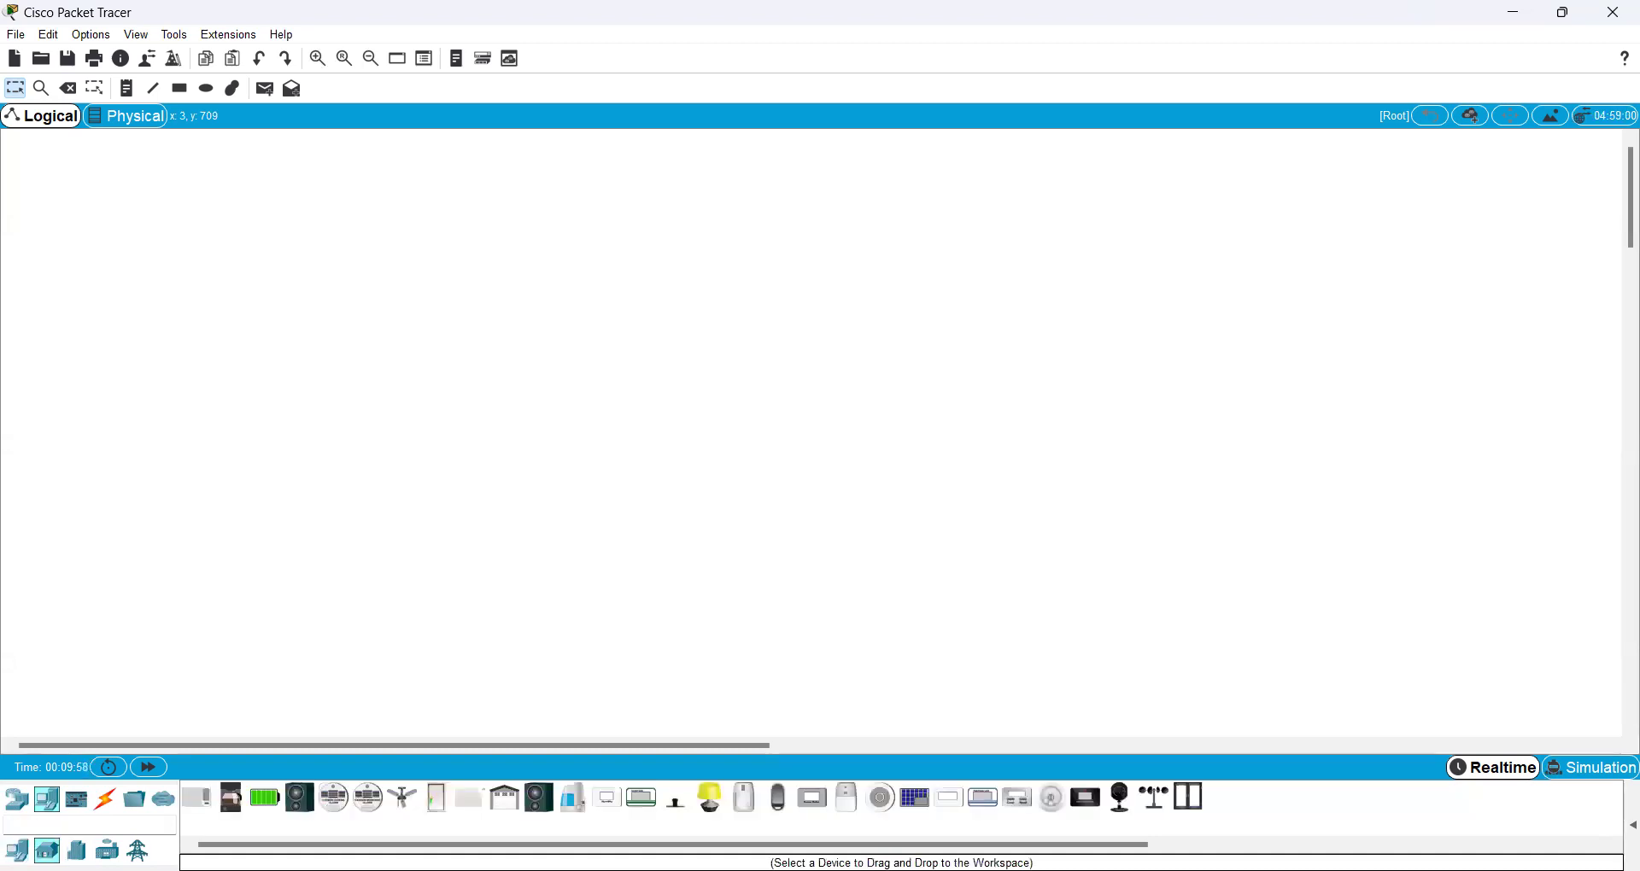
pyautogui.click(77, 851)
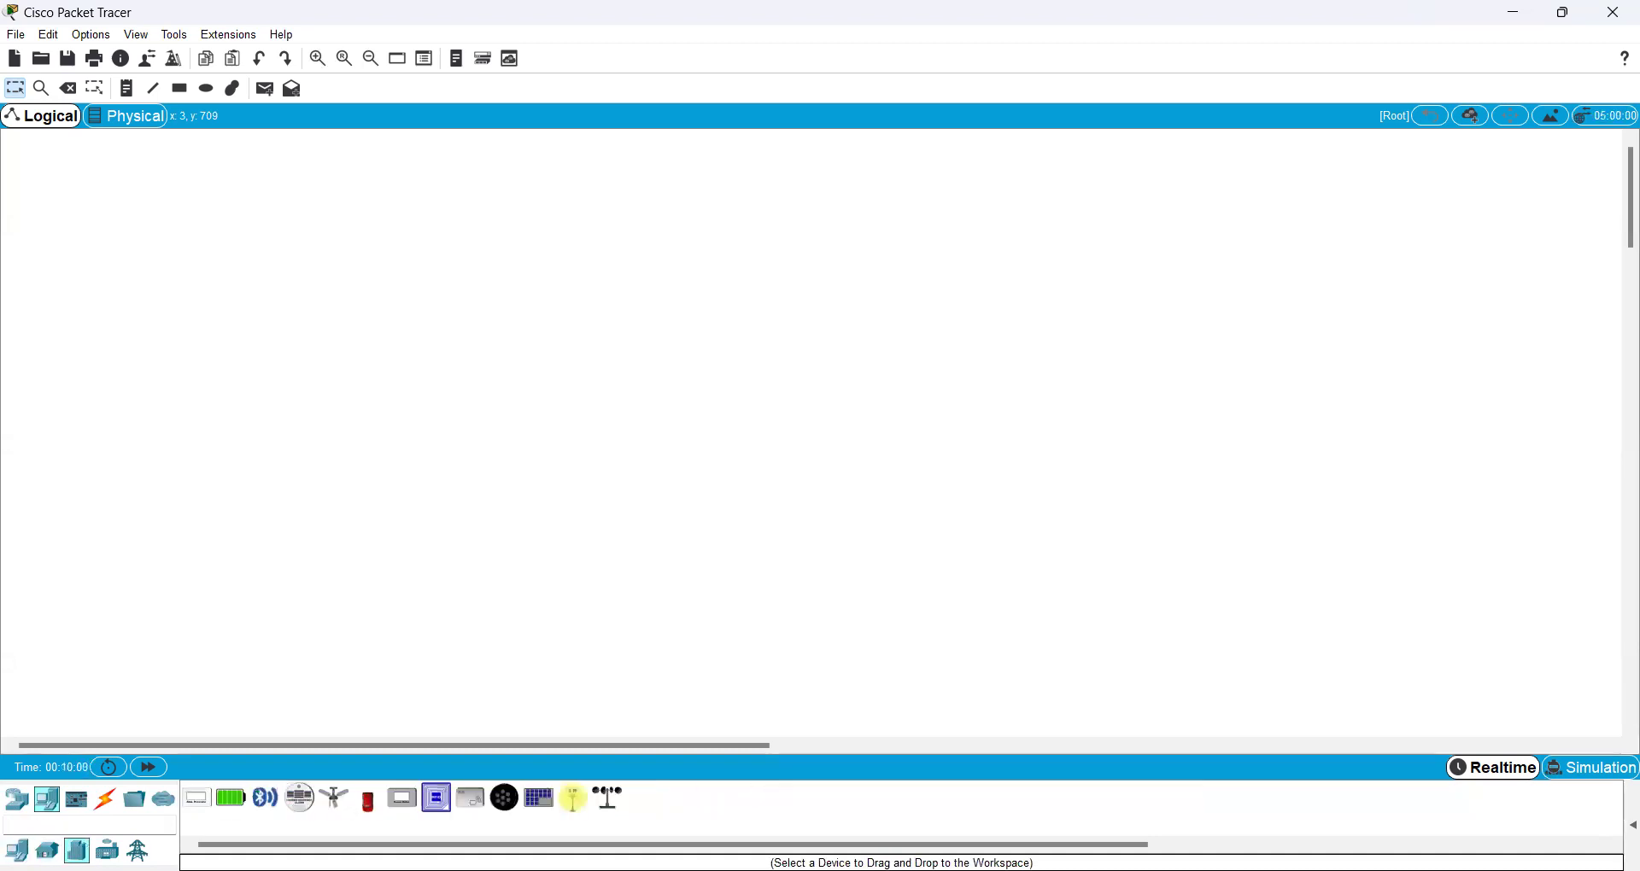
pyautogui.click(107, 850)
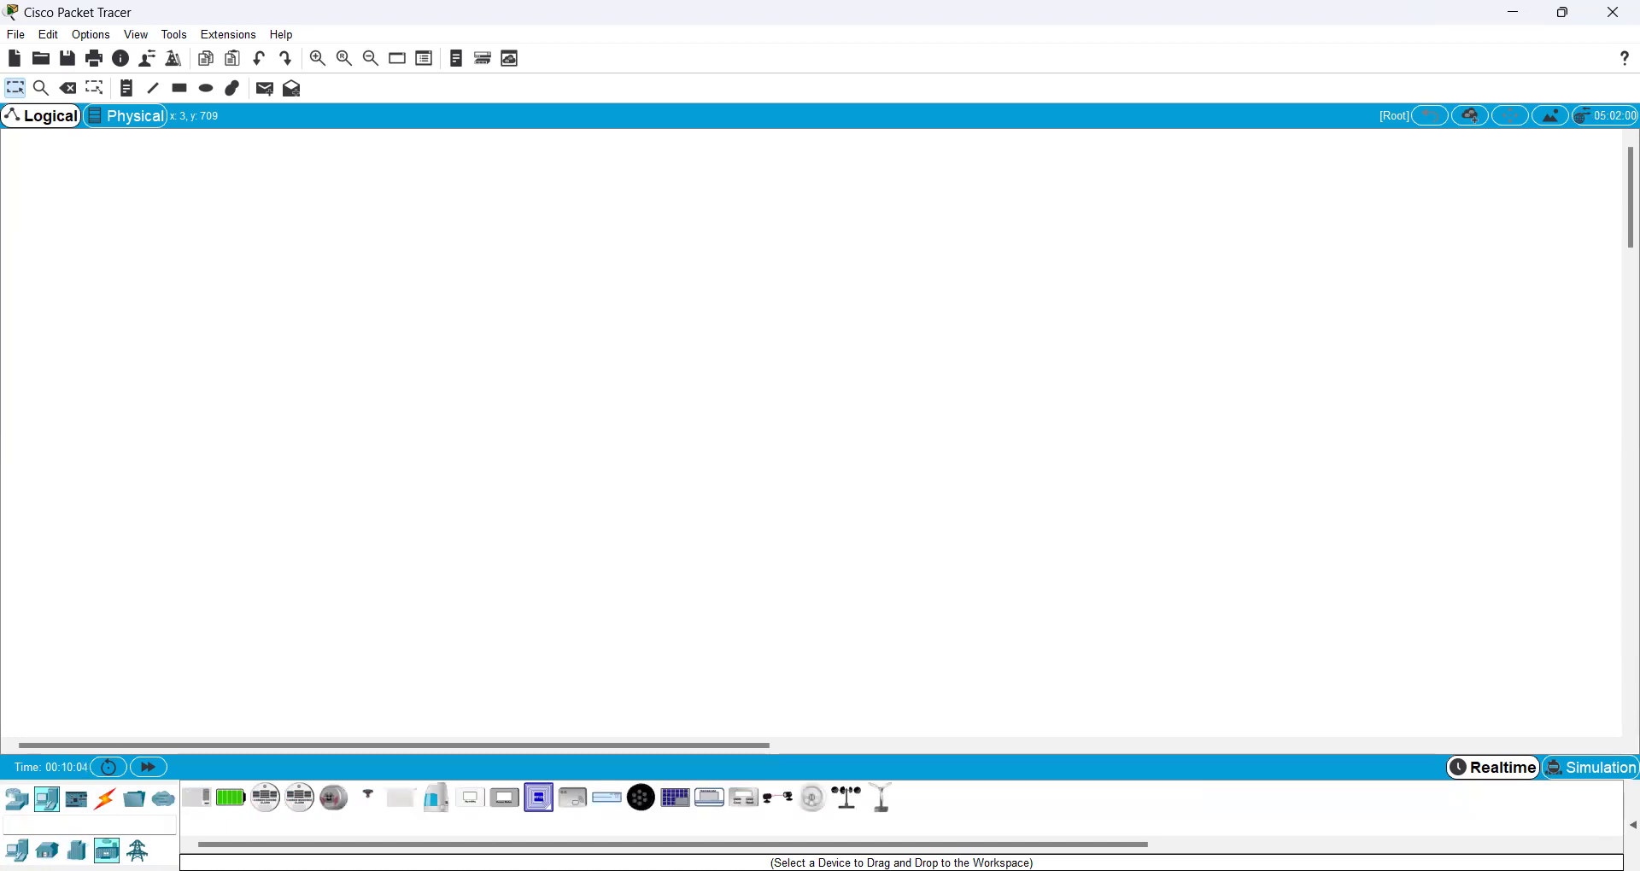
pyautogui.click(137, 850)
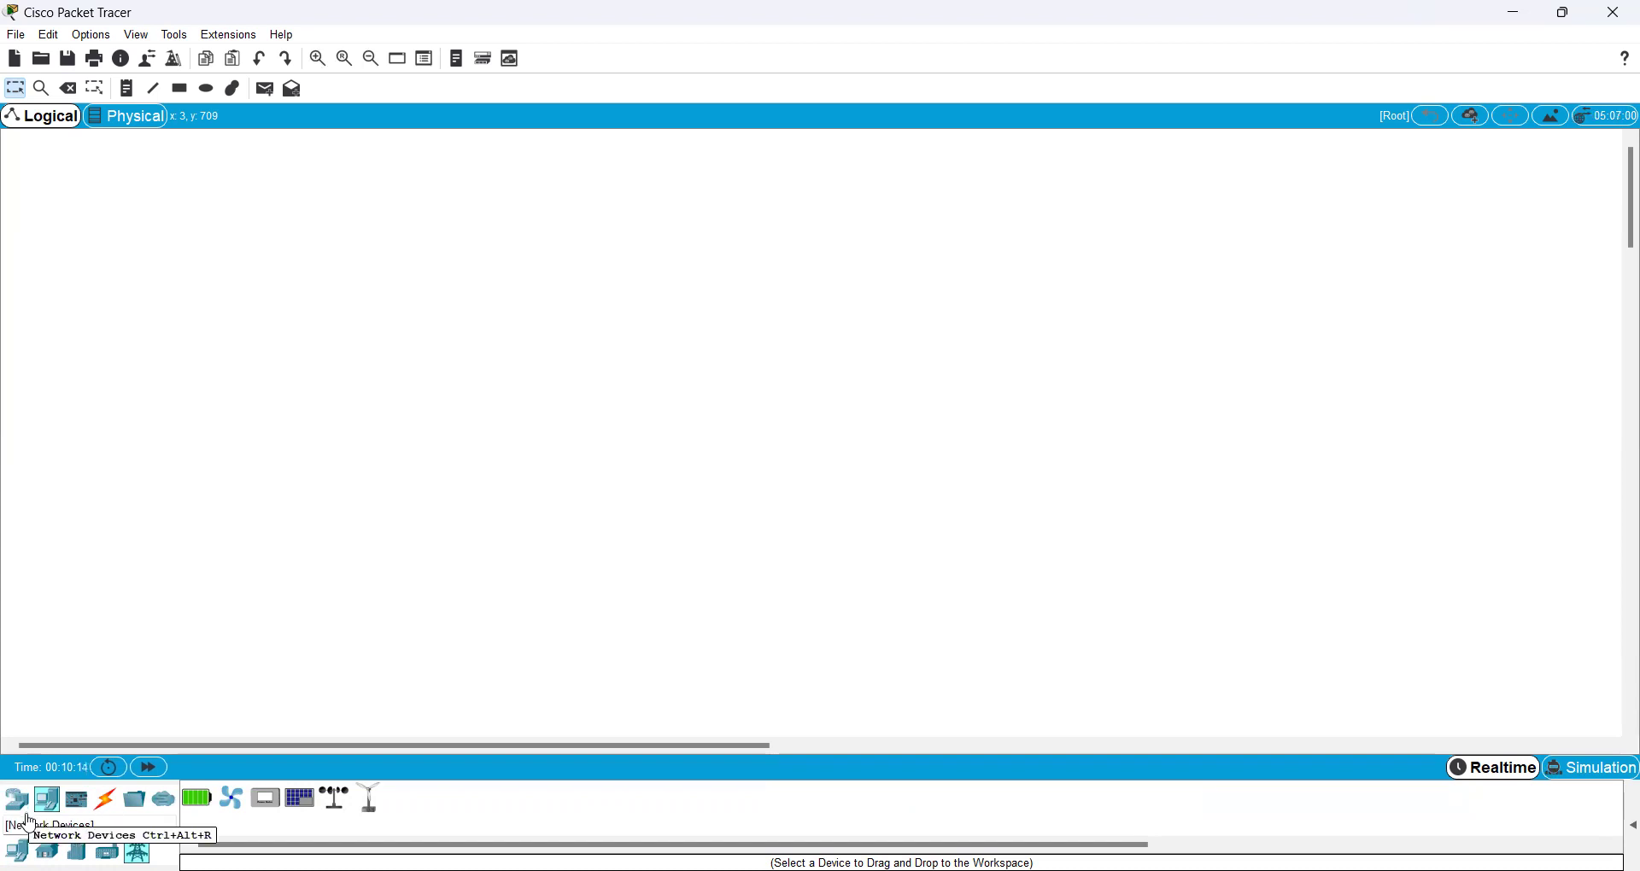
pyautogui.click(106, 801)
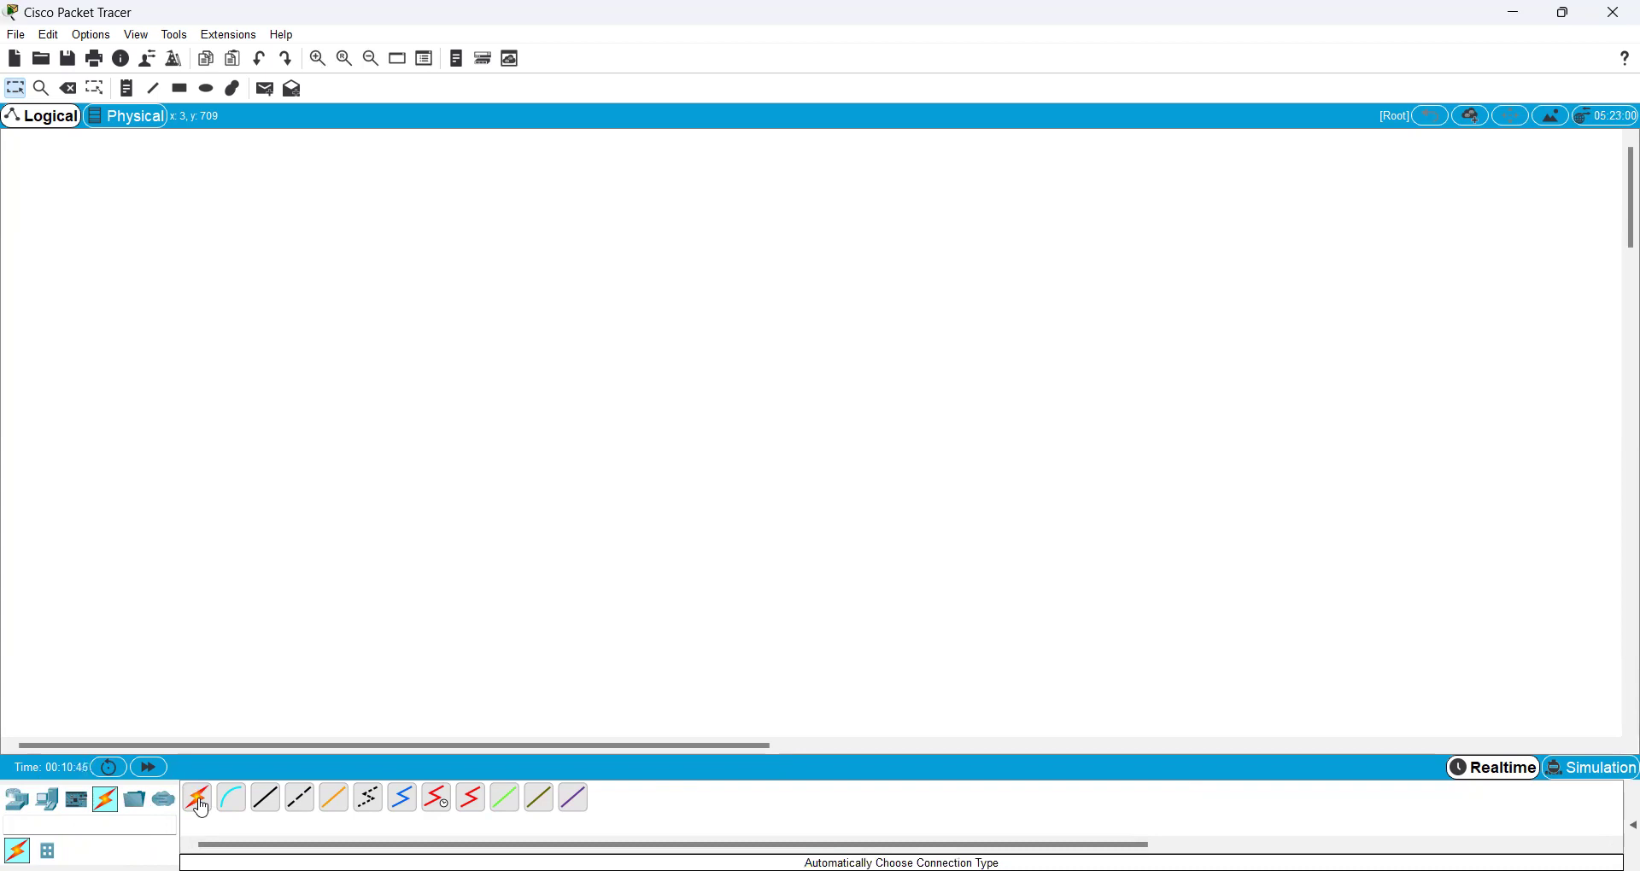
# - Place a 1240 router near the upper-left corner of the workspace and a PT-Switch beside it
pyautogui.click(17, 802)
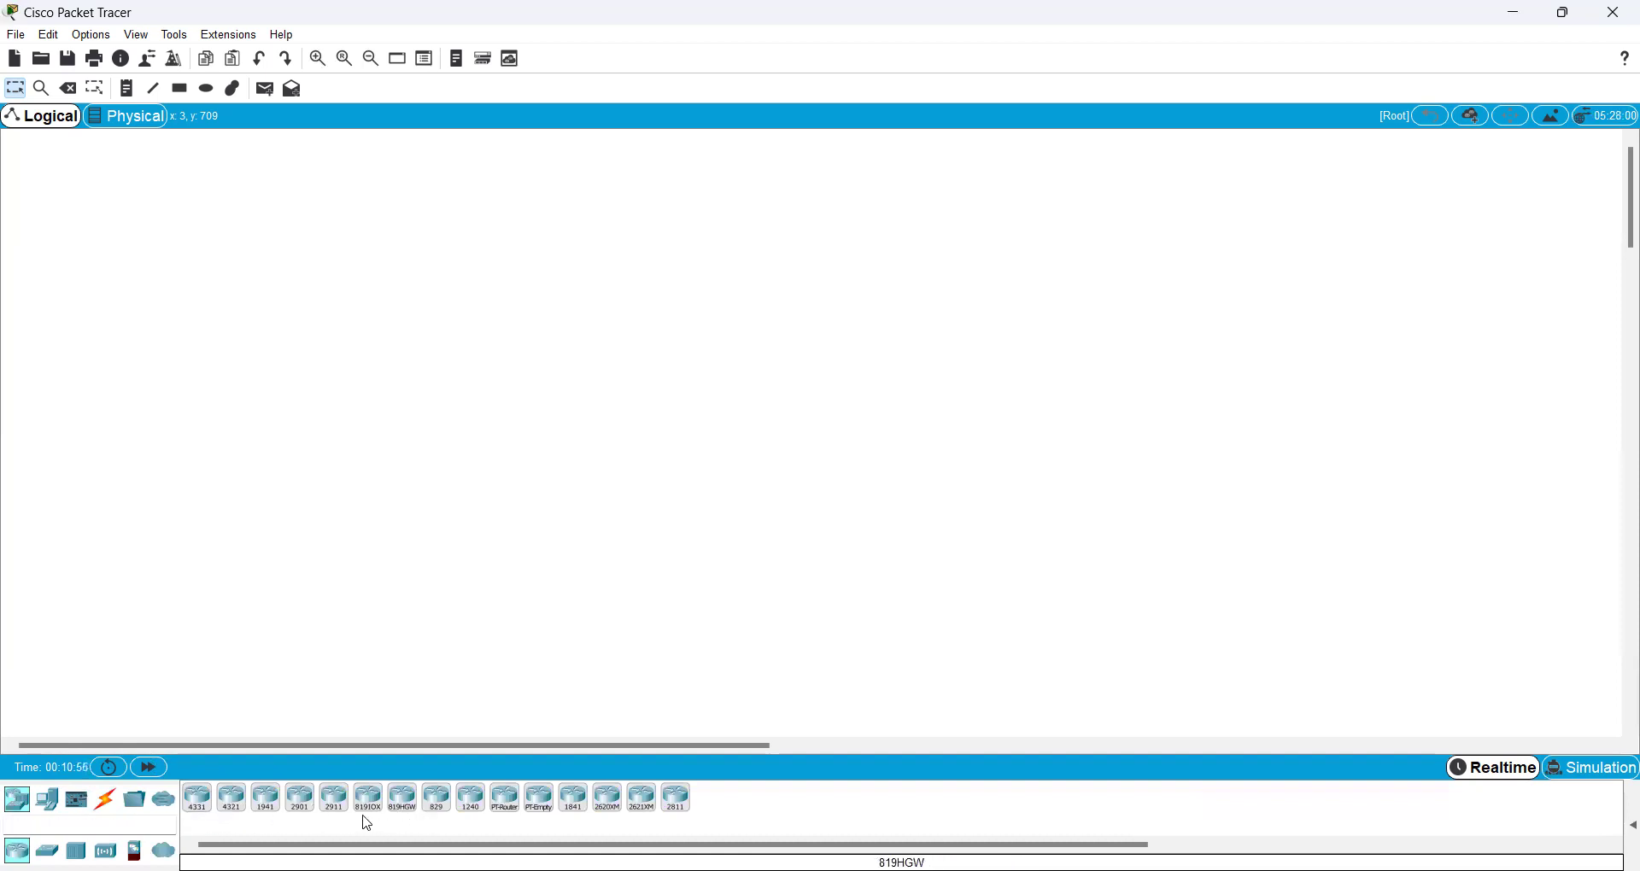
pyautogui.click(470, 801)
pyautogui.click(109, 267)
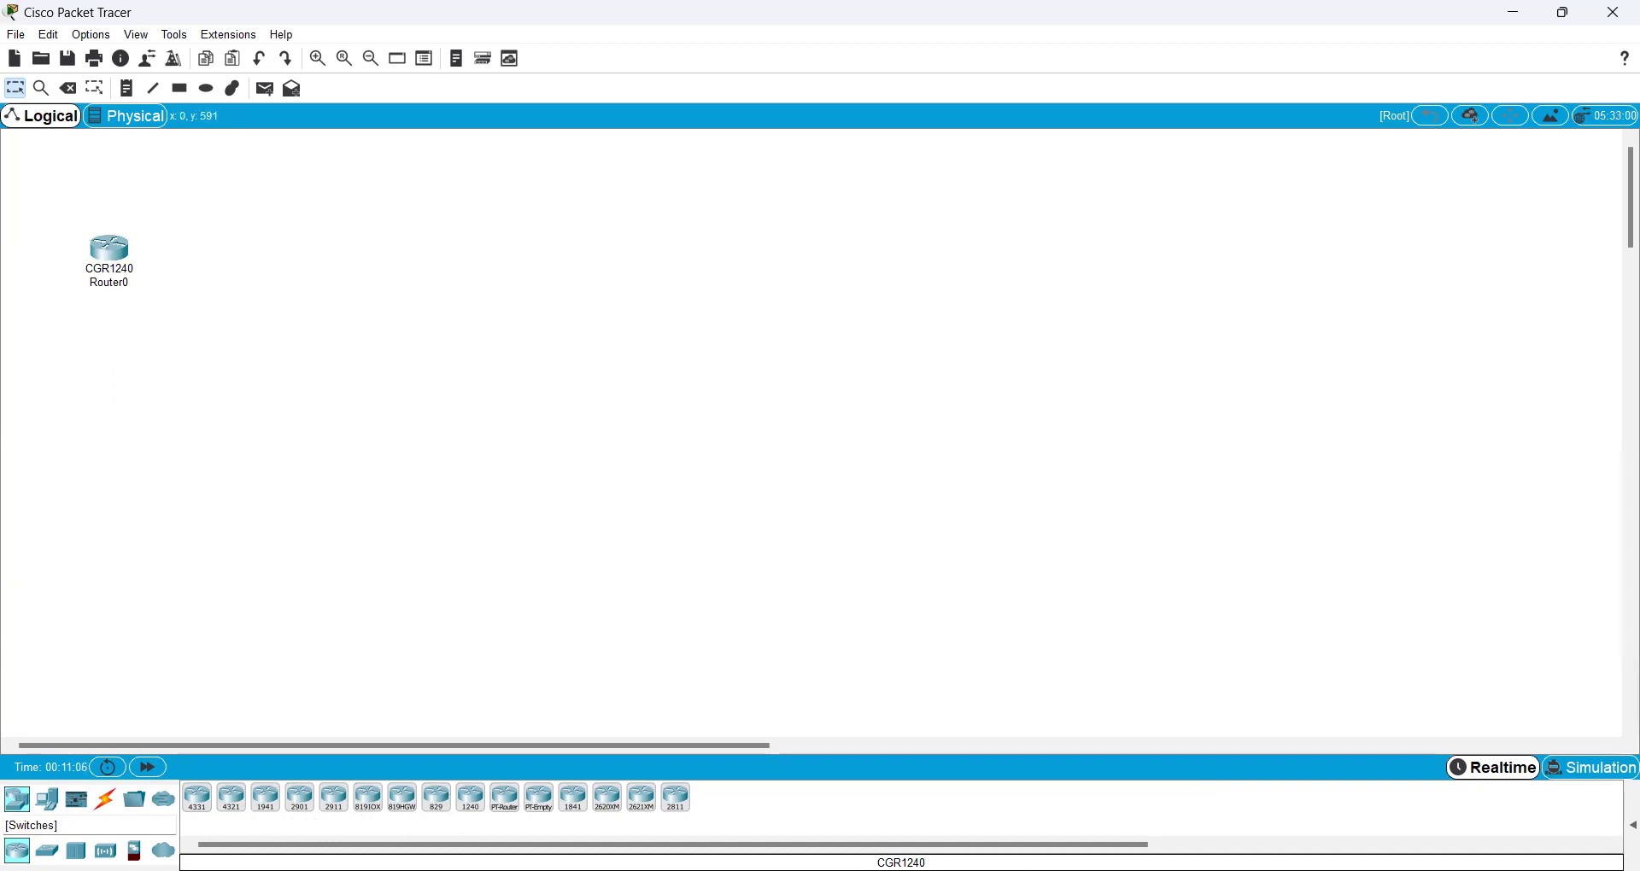
pyautogui.click(47, 850)
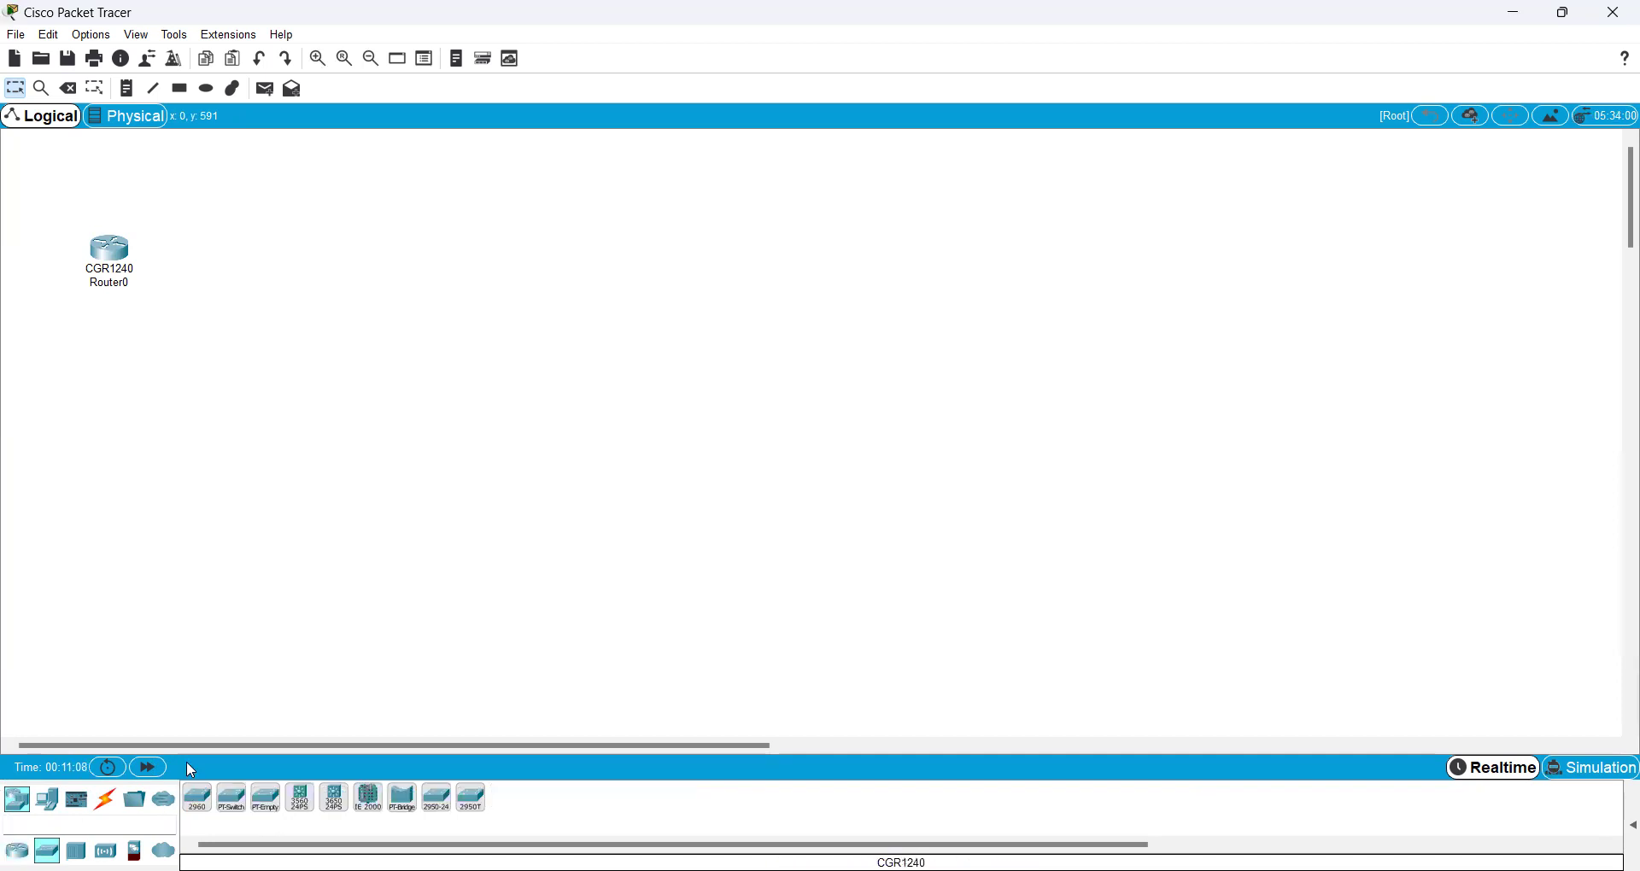
pyautogui.click(237, 805)
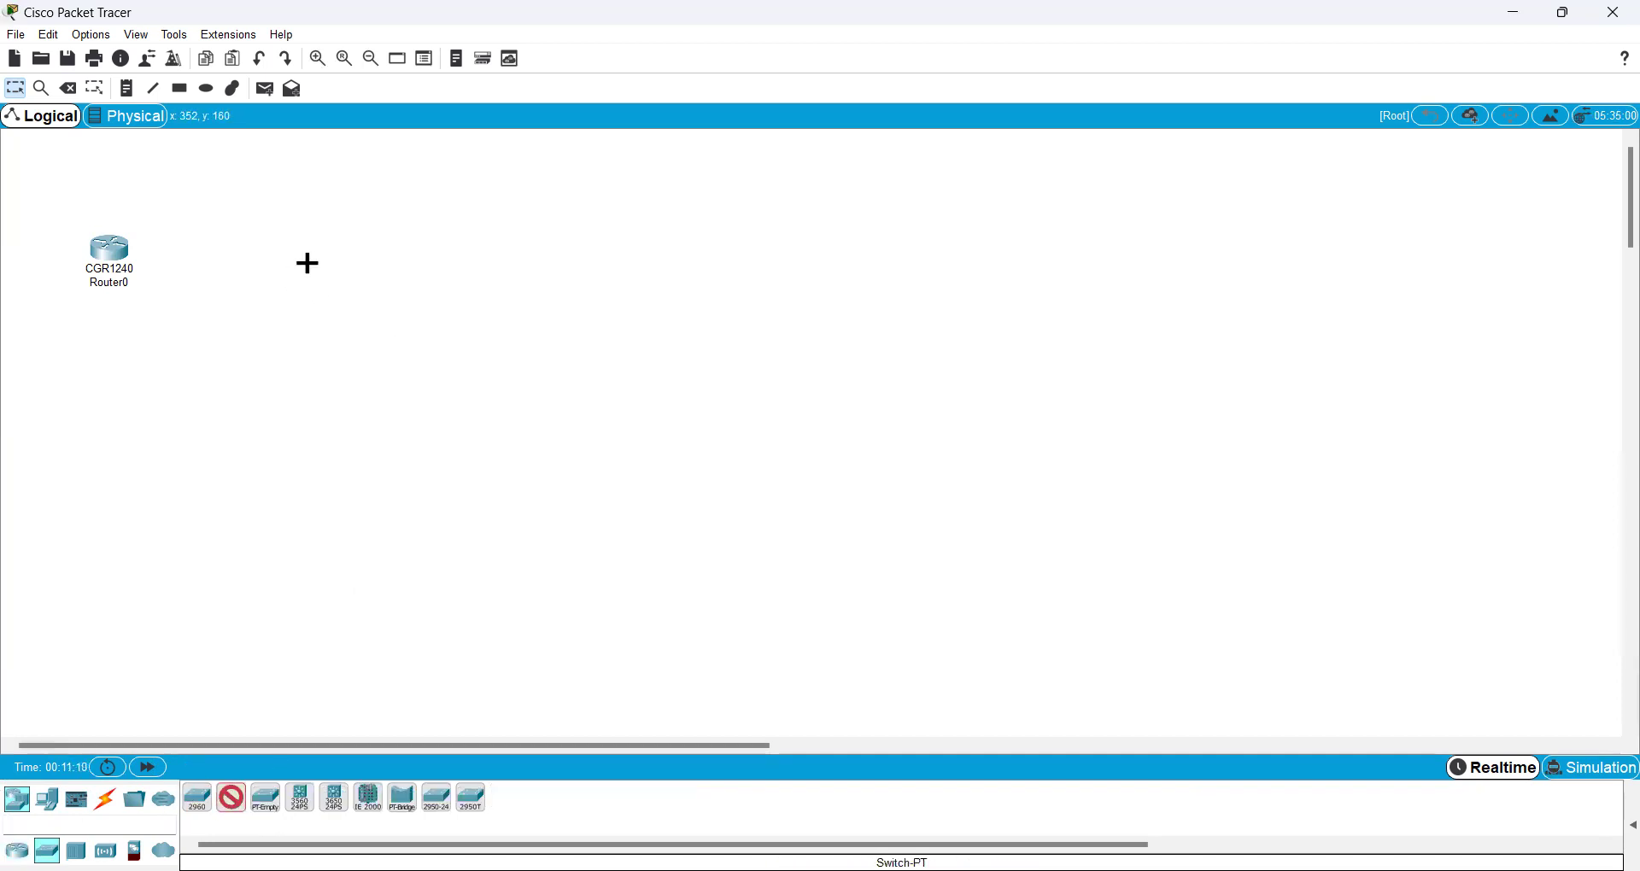
pyautogui.click(306, 264)
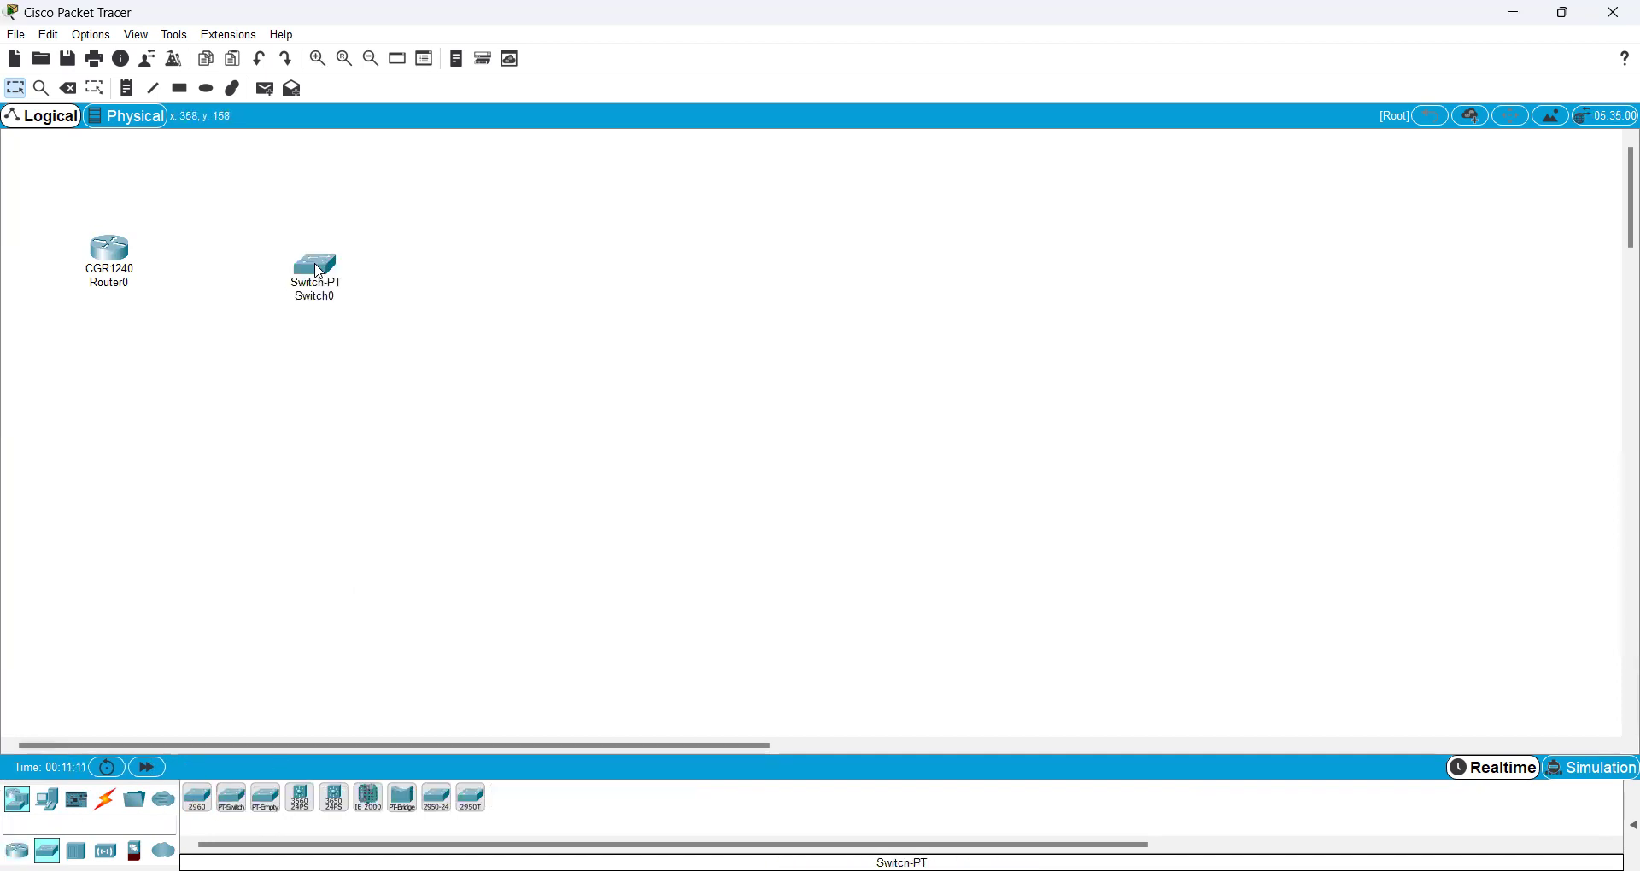
# - Connect the CGR1240 router to the switch using the automatically chosen connection type
pyautogui.click(106, 800)
pyautogui.click(199, 801)
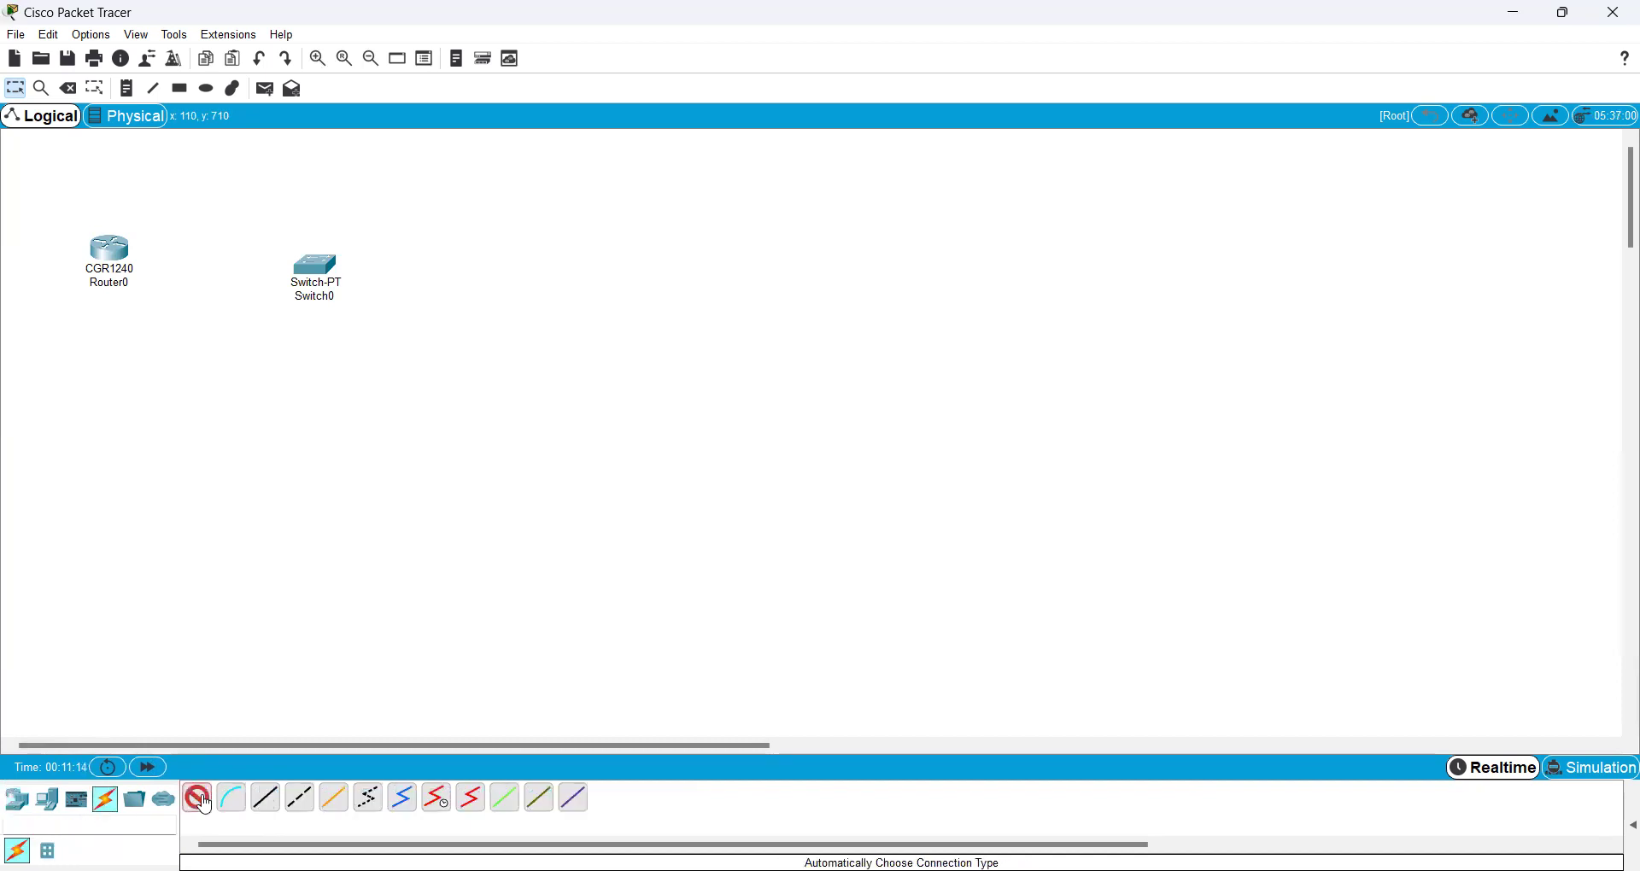
pyautogui.click(113, 258)
pyautogui.click(305, 270)
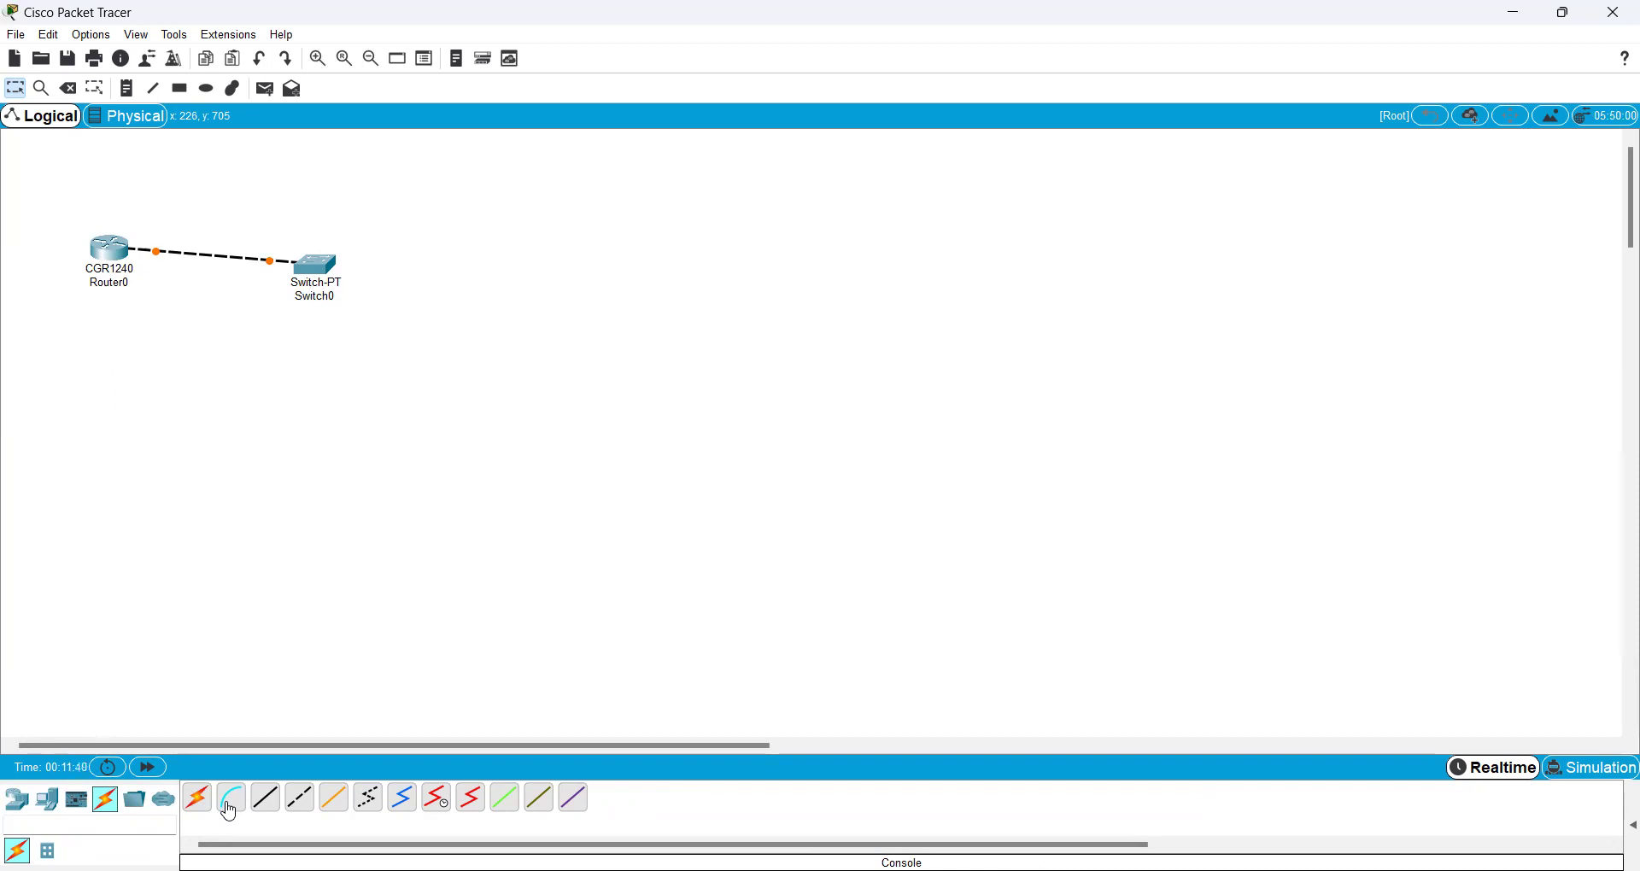
# - Place a PC below the CGR1240 router and a 2911 router below the switch
pyautogui.click(47, 800)
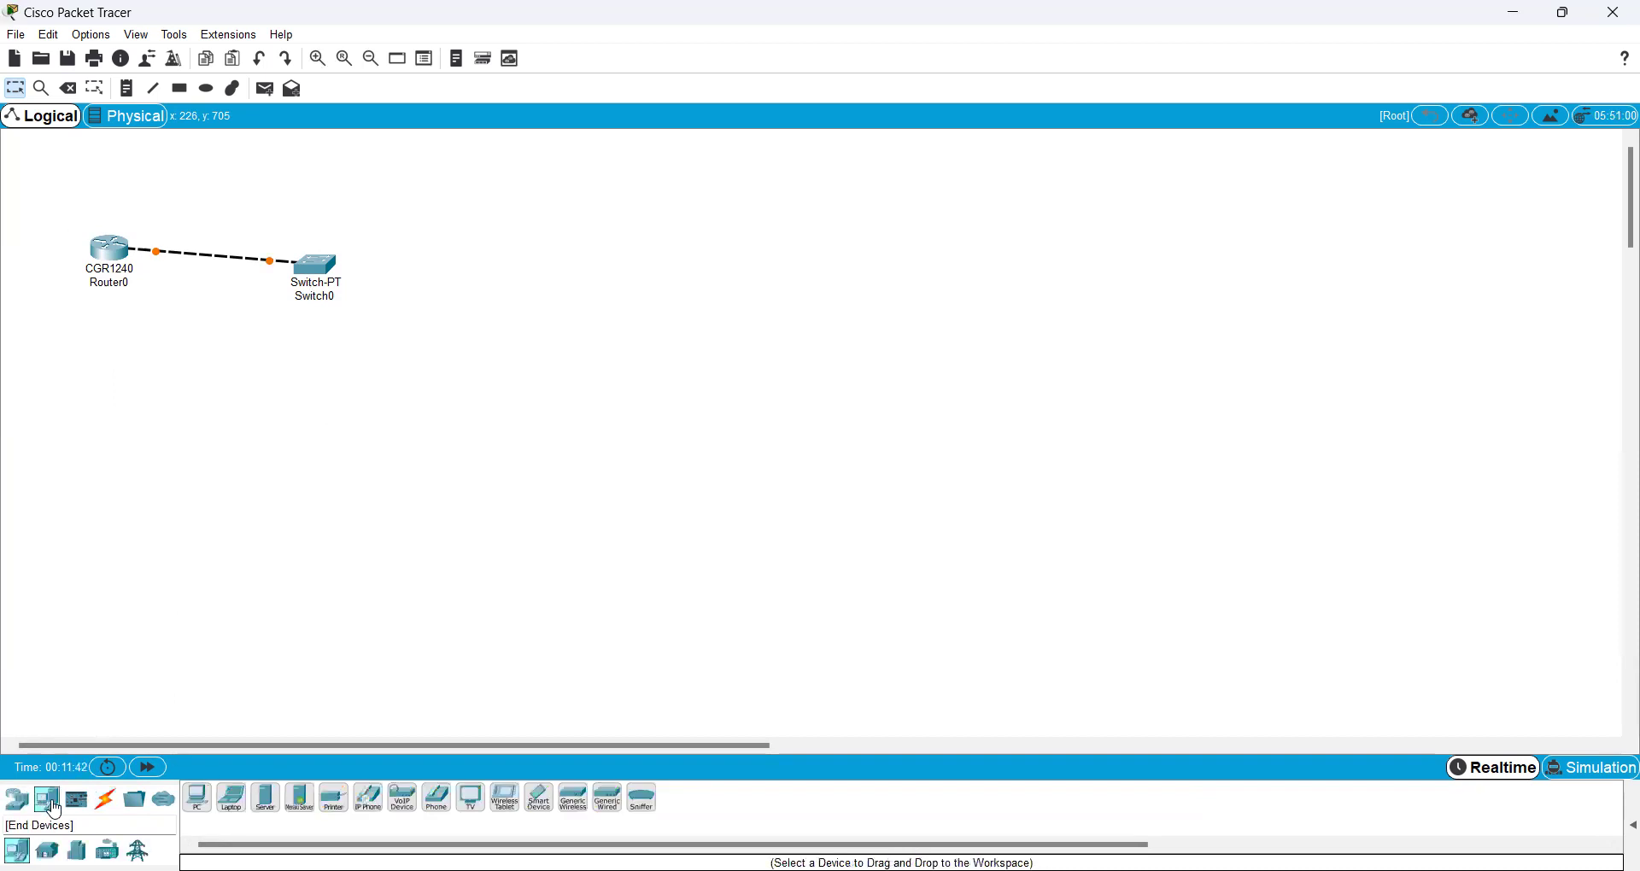
pyautogui.click(198, 798)
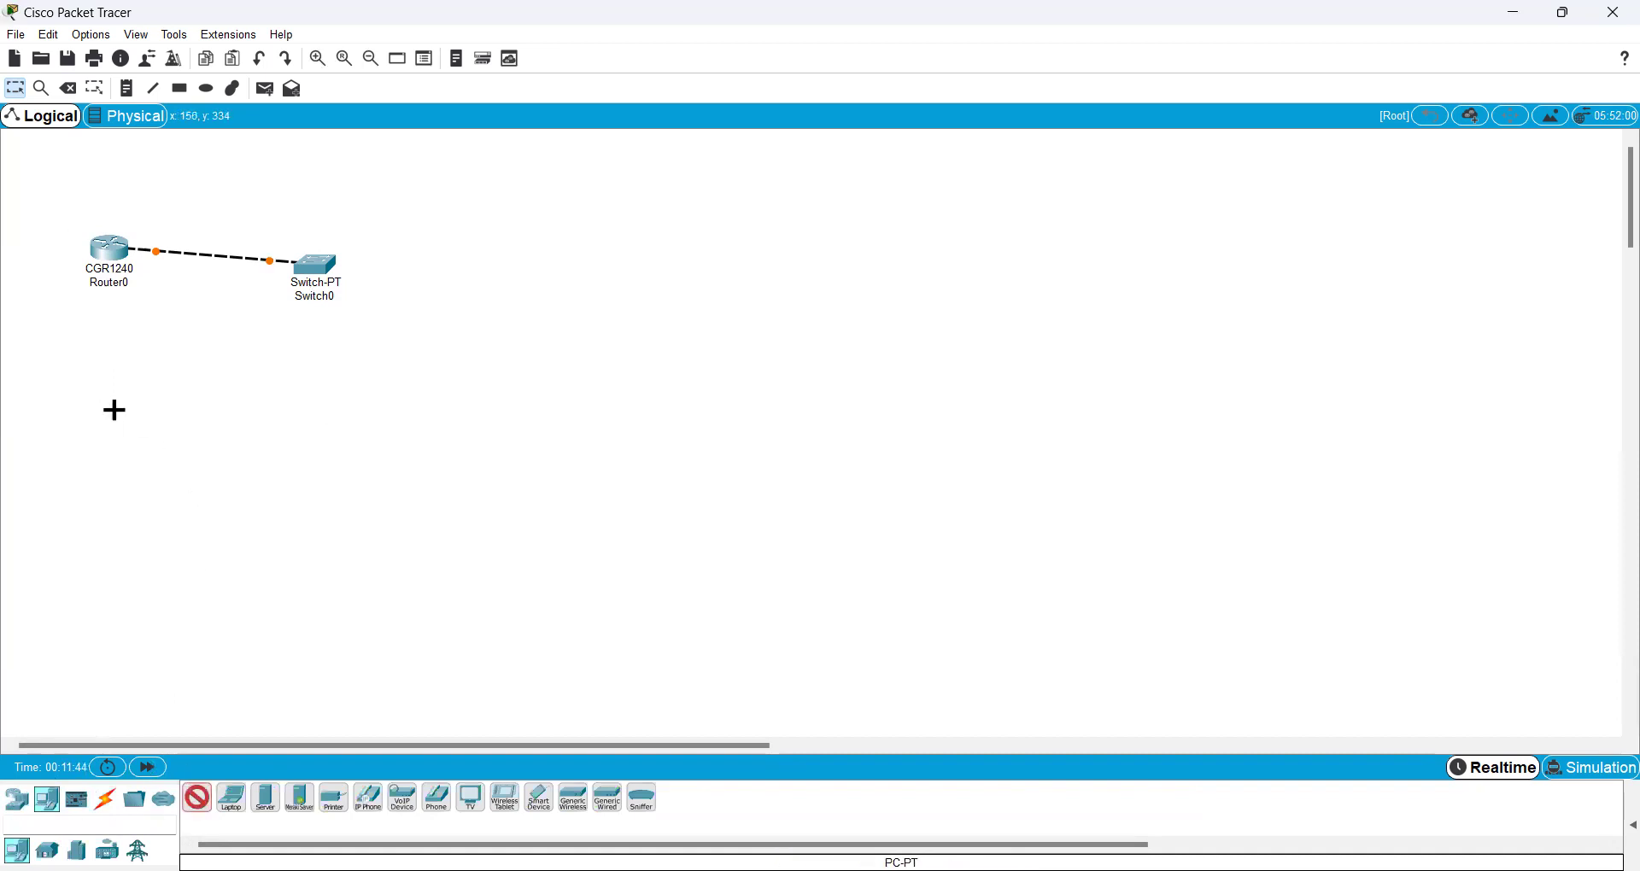
pyautogui.click(102, 382)
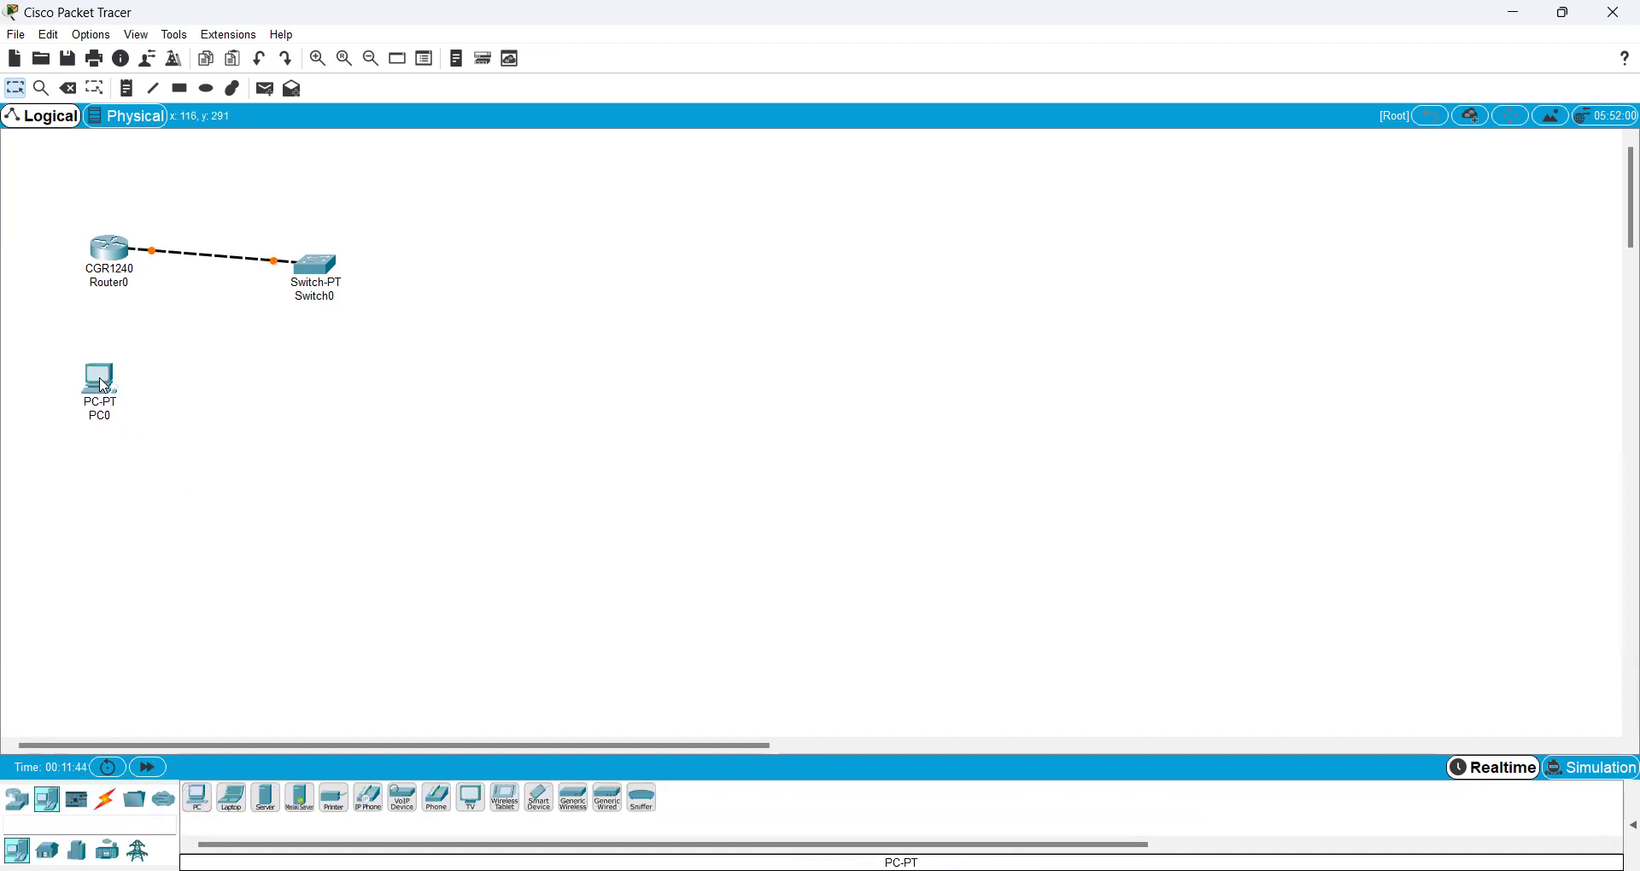
pyautogui.click(21, 807)
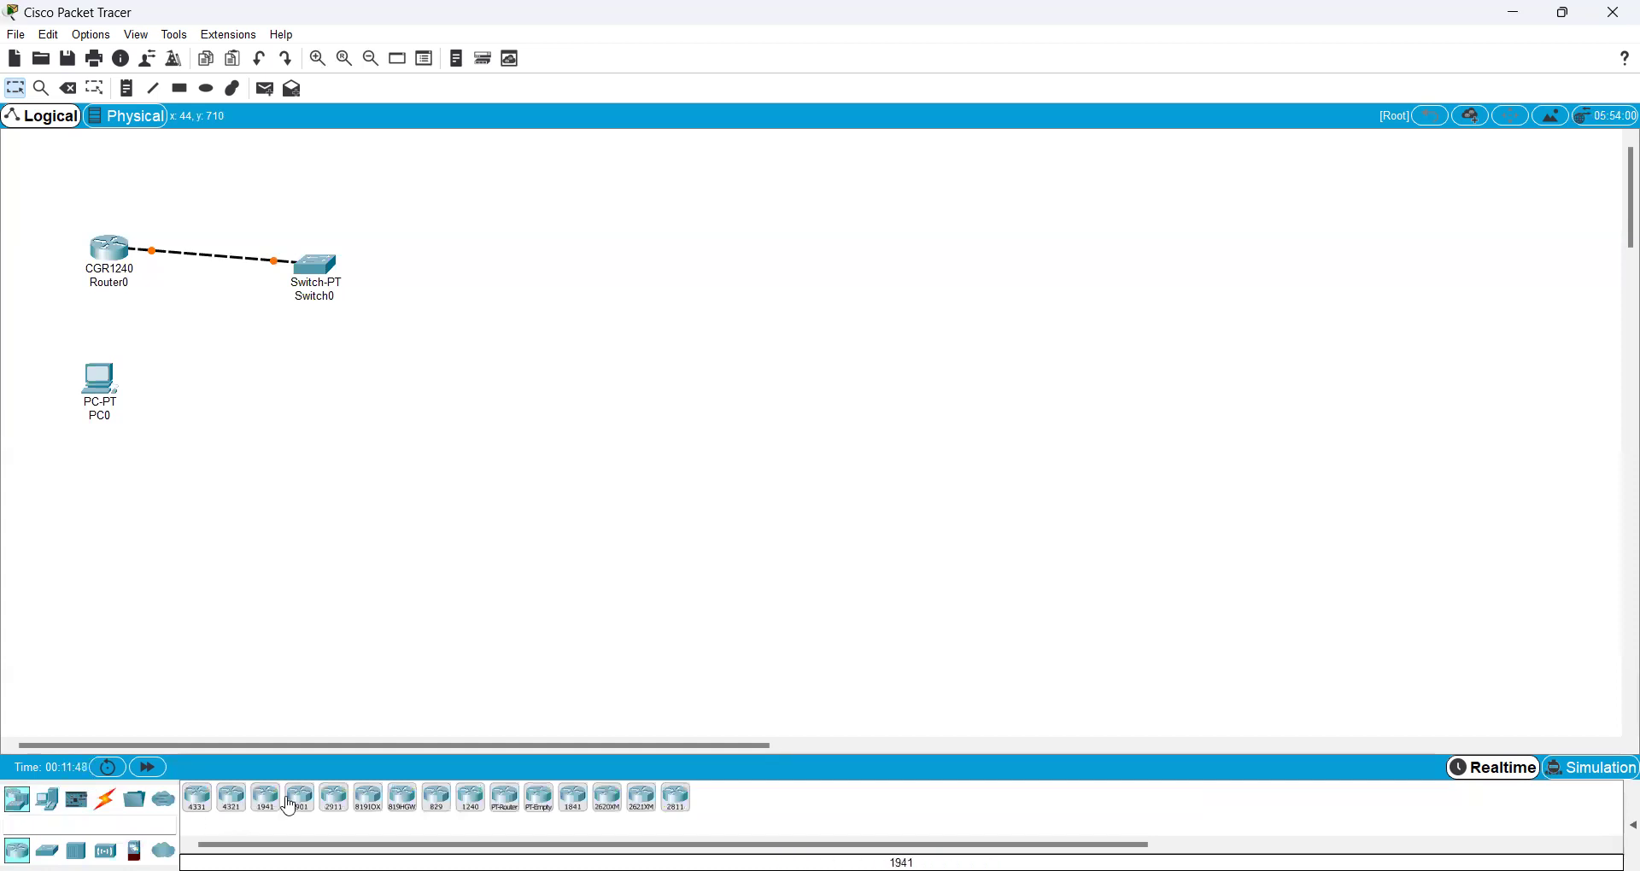
pyautogui.click(342, 801)
pyautogui.click(319, 386)
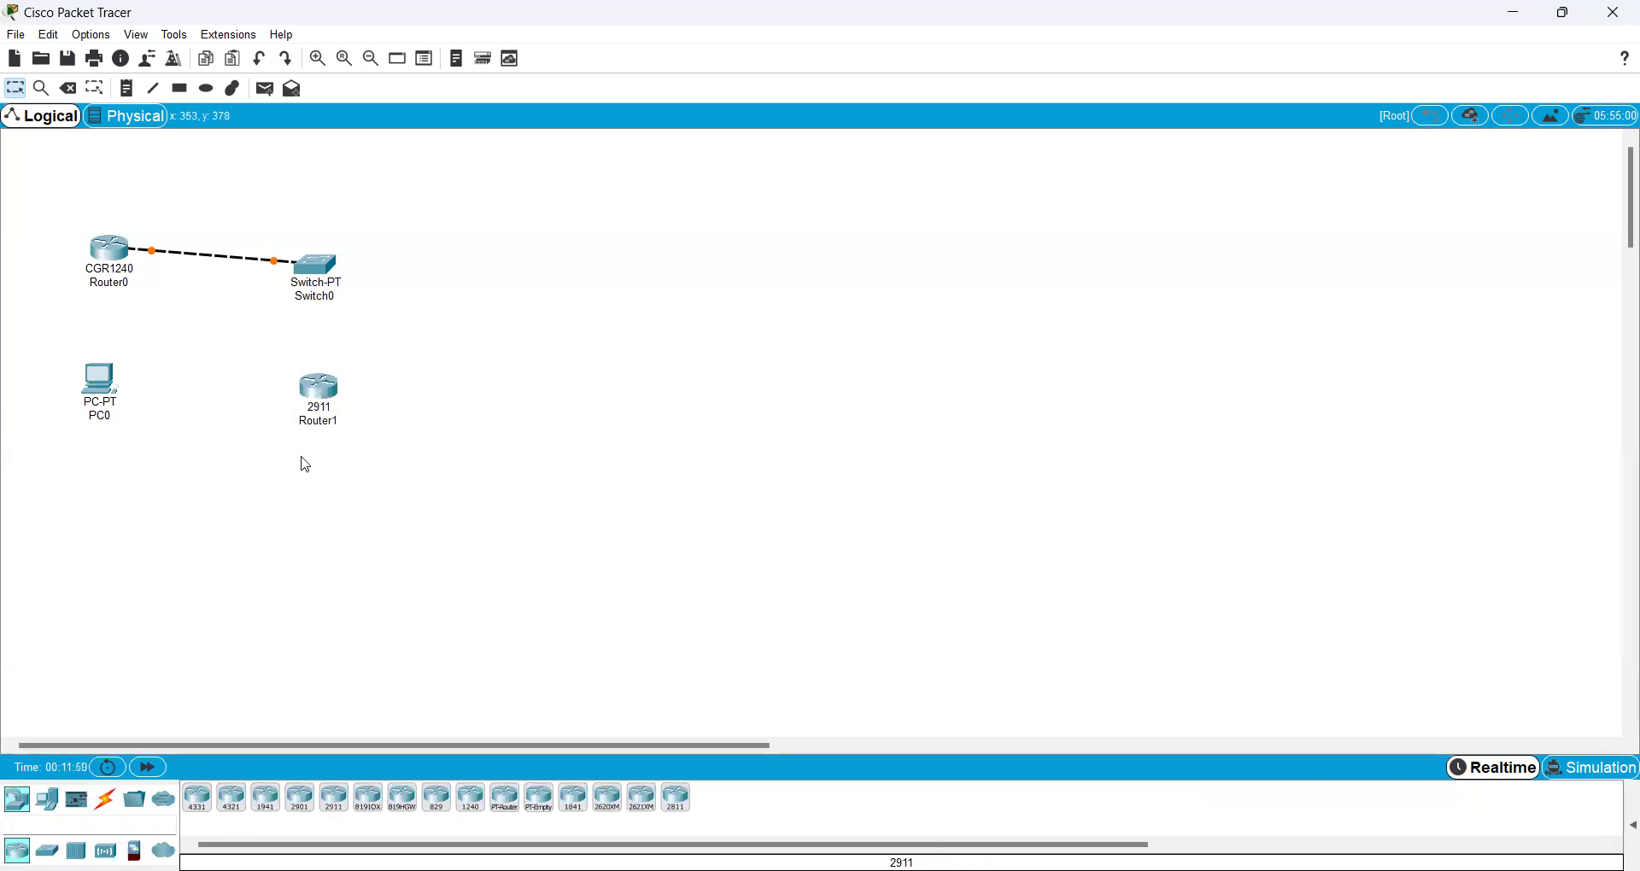
# - Connect the PC's FastEthernet0 port to GigabitEthernet0/0 on the 2911 router with a console cable
pyautogui.click(105, 790)
pyautogui.click(231, 797)
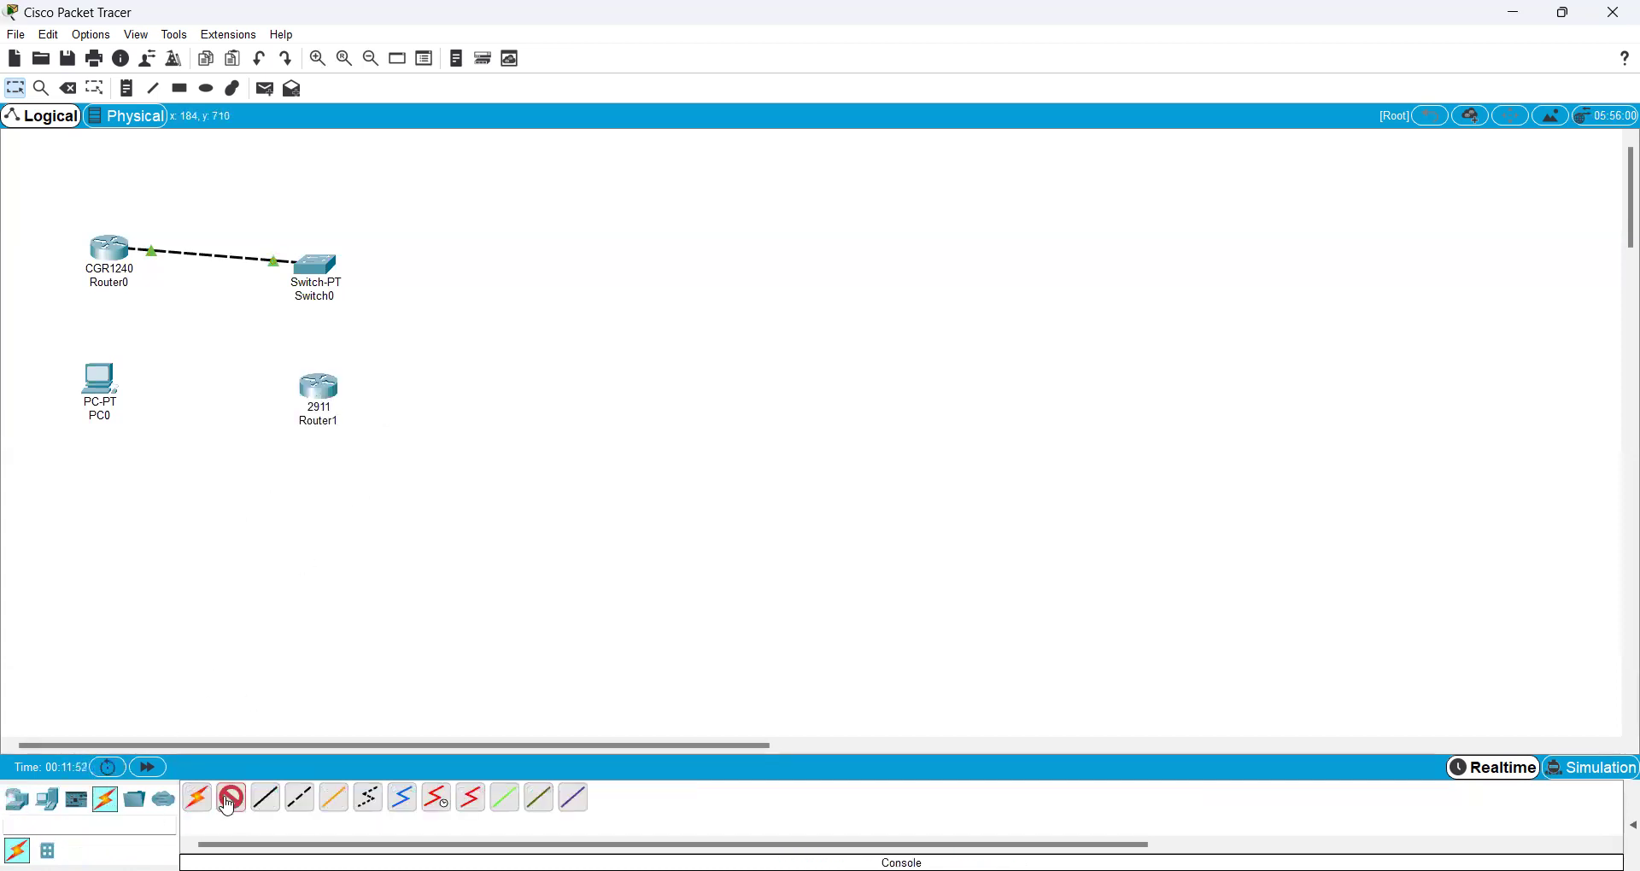
pyautogui.click(99, 380)
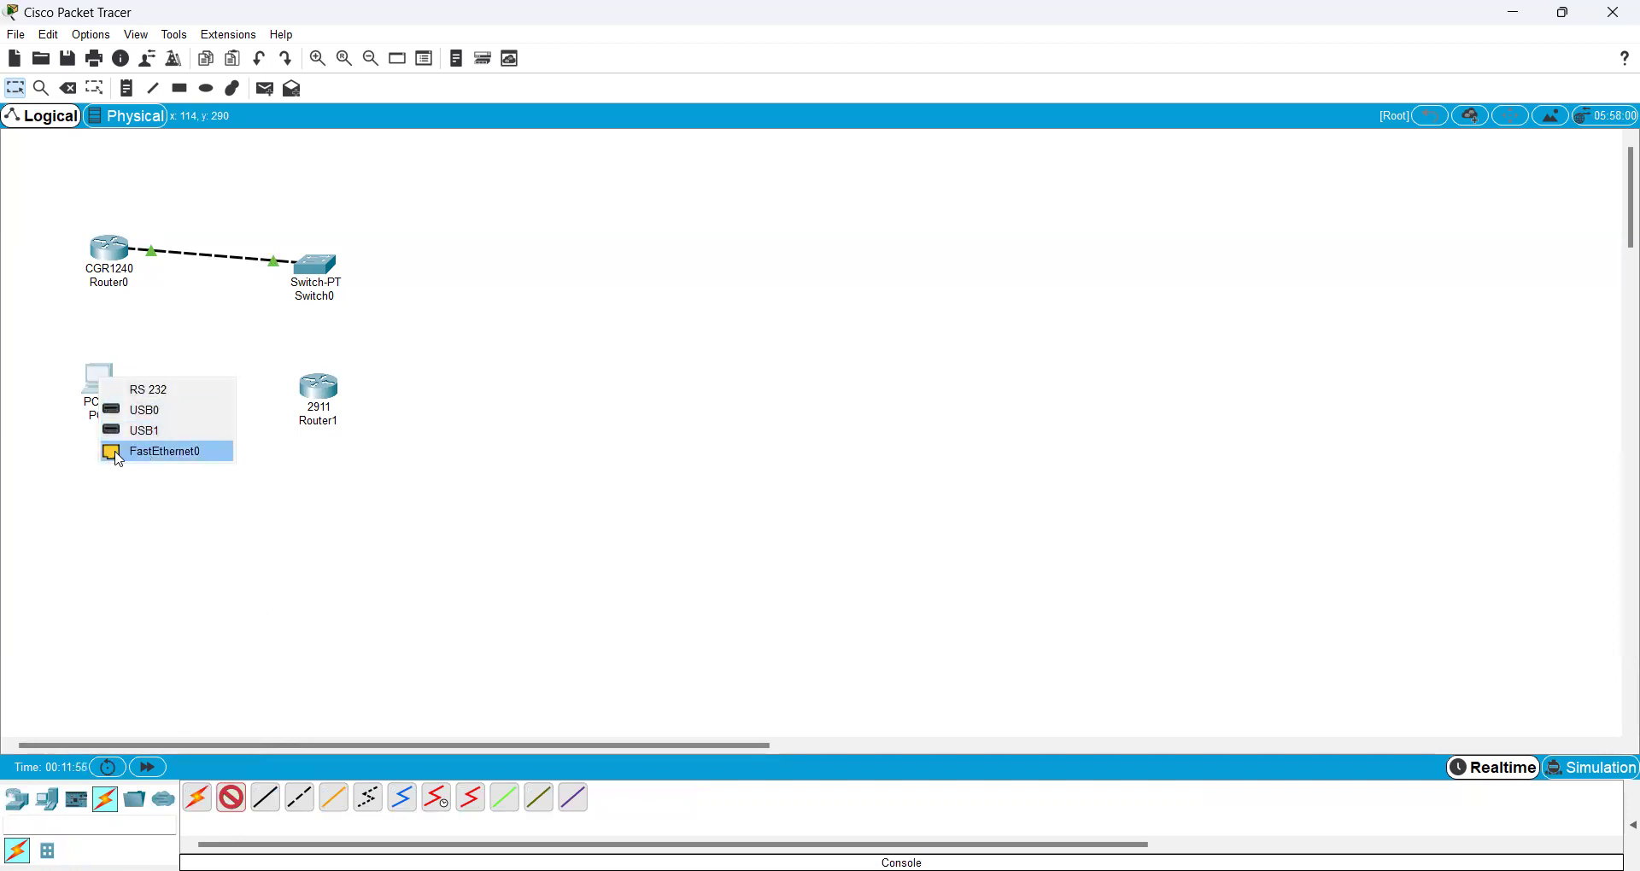
pyautogui.click(158, 457)
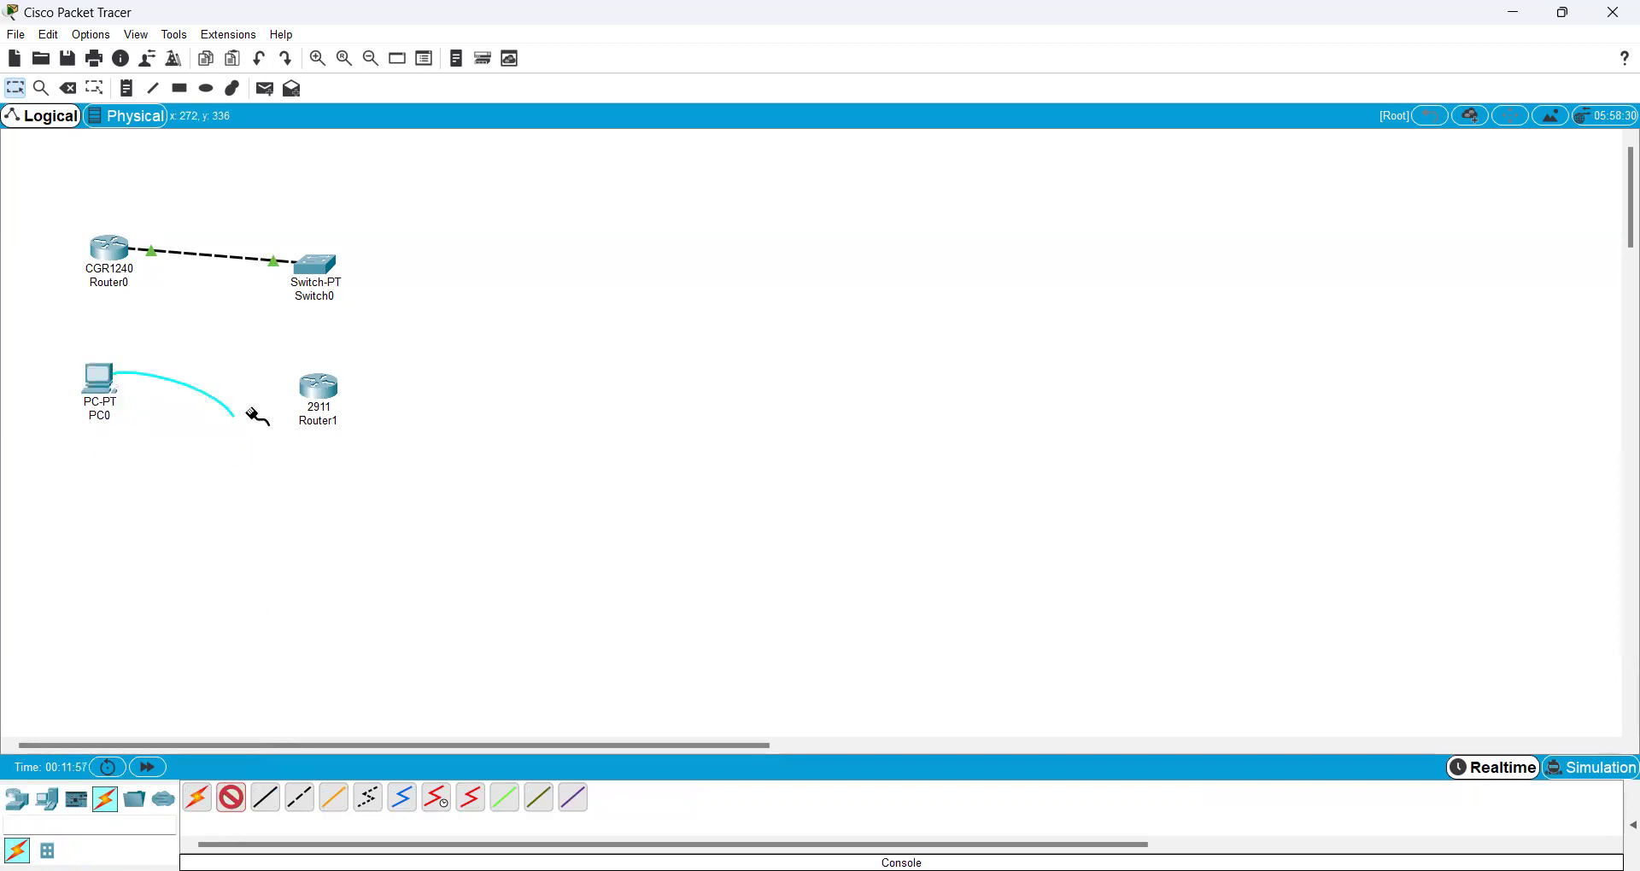
pyautogui.click(321, 391)
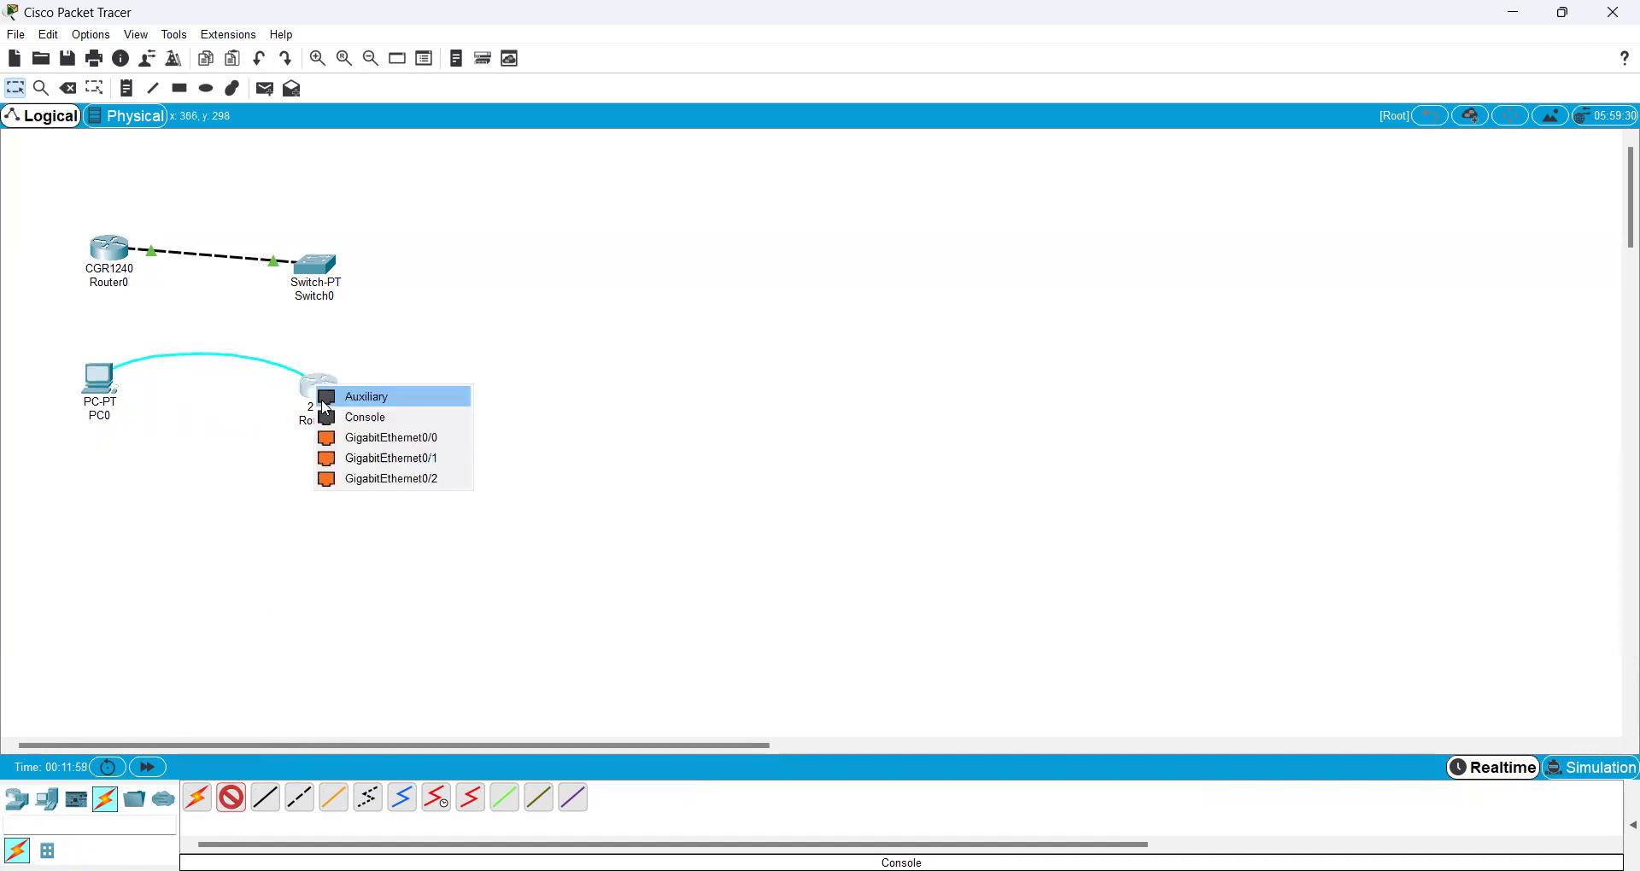
pyautogui.click(333, 444)
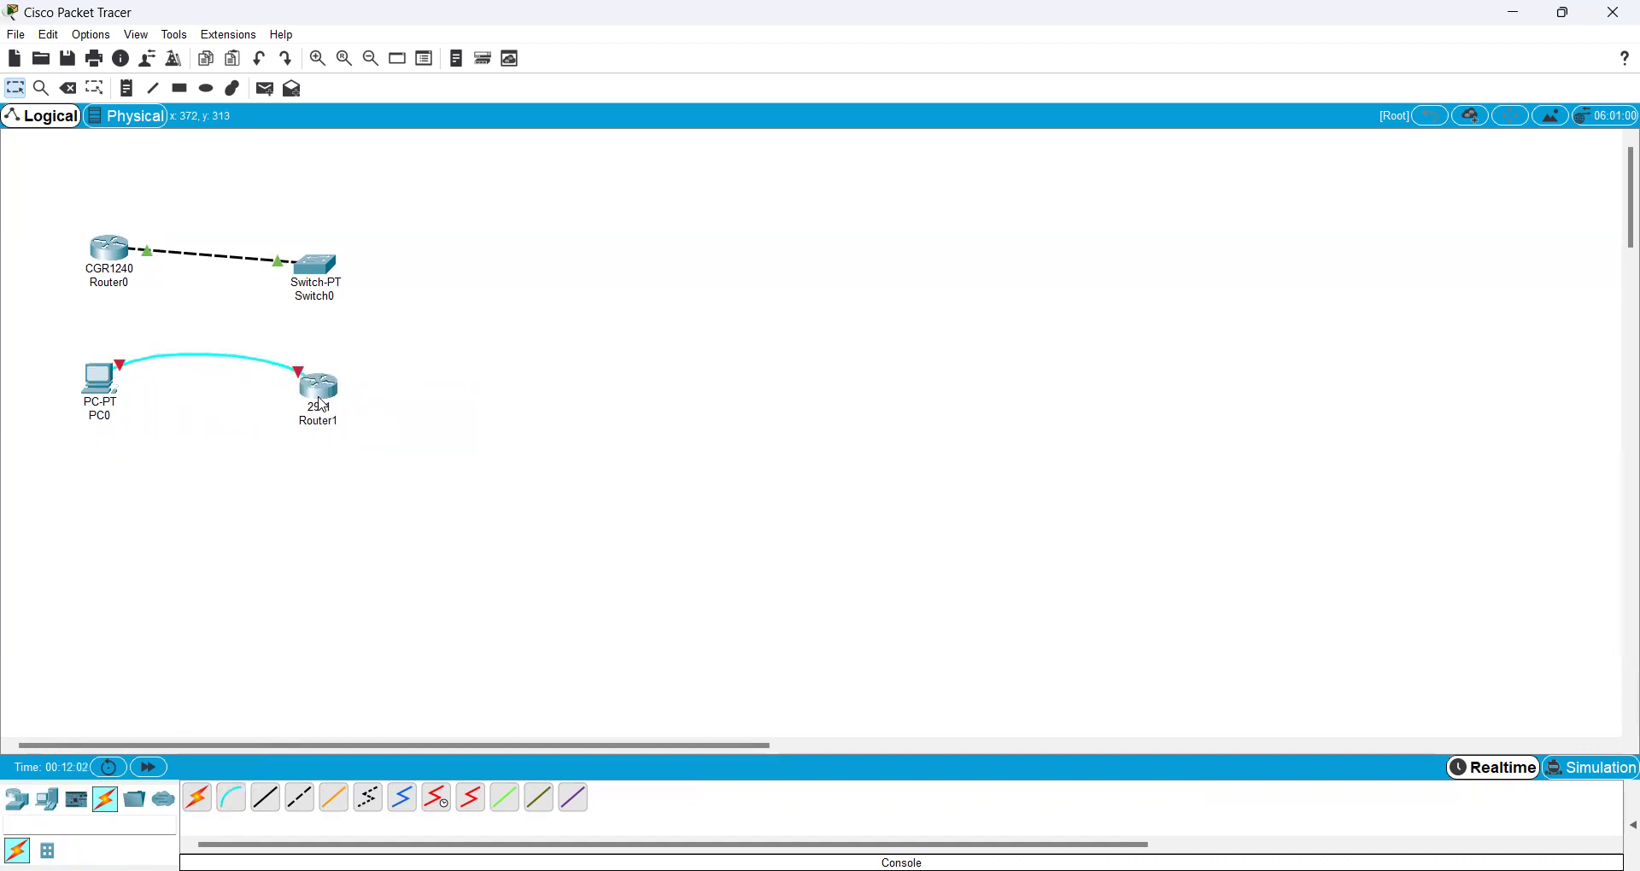
pyautogui.moveTo(322, 405)
# - Place a 4321 router below the PC and a laptop below the 2911 router
pyautogui.click(16, 800)
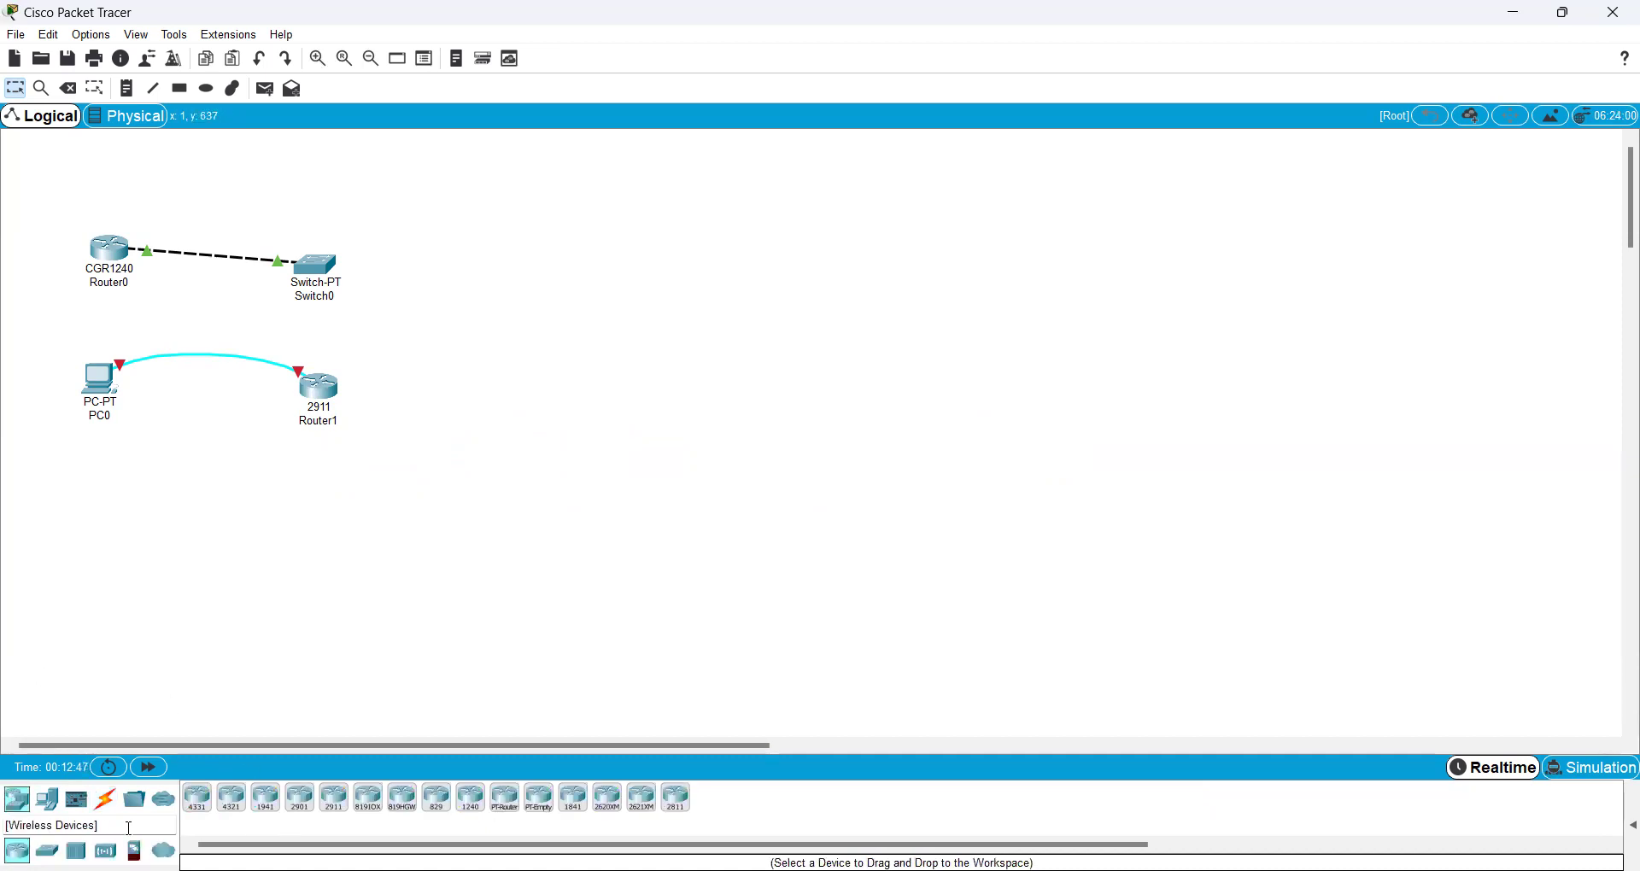
pyautogui.click(232, 798)
pyautogui.click(110, 516)
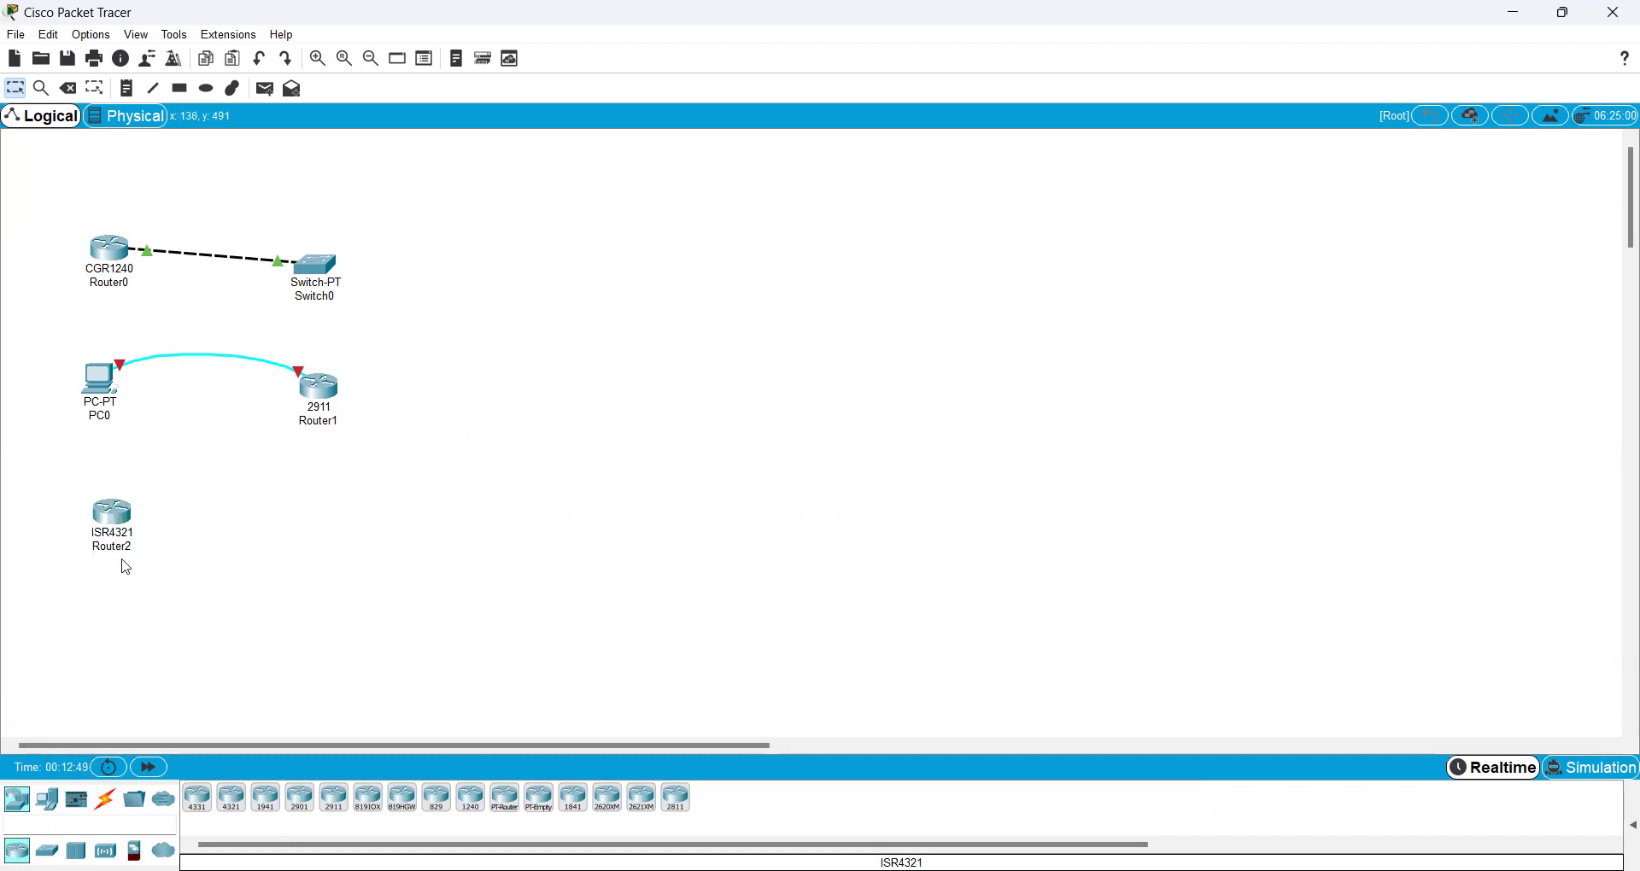
pyautogui.click(47, 799)
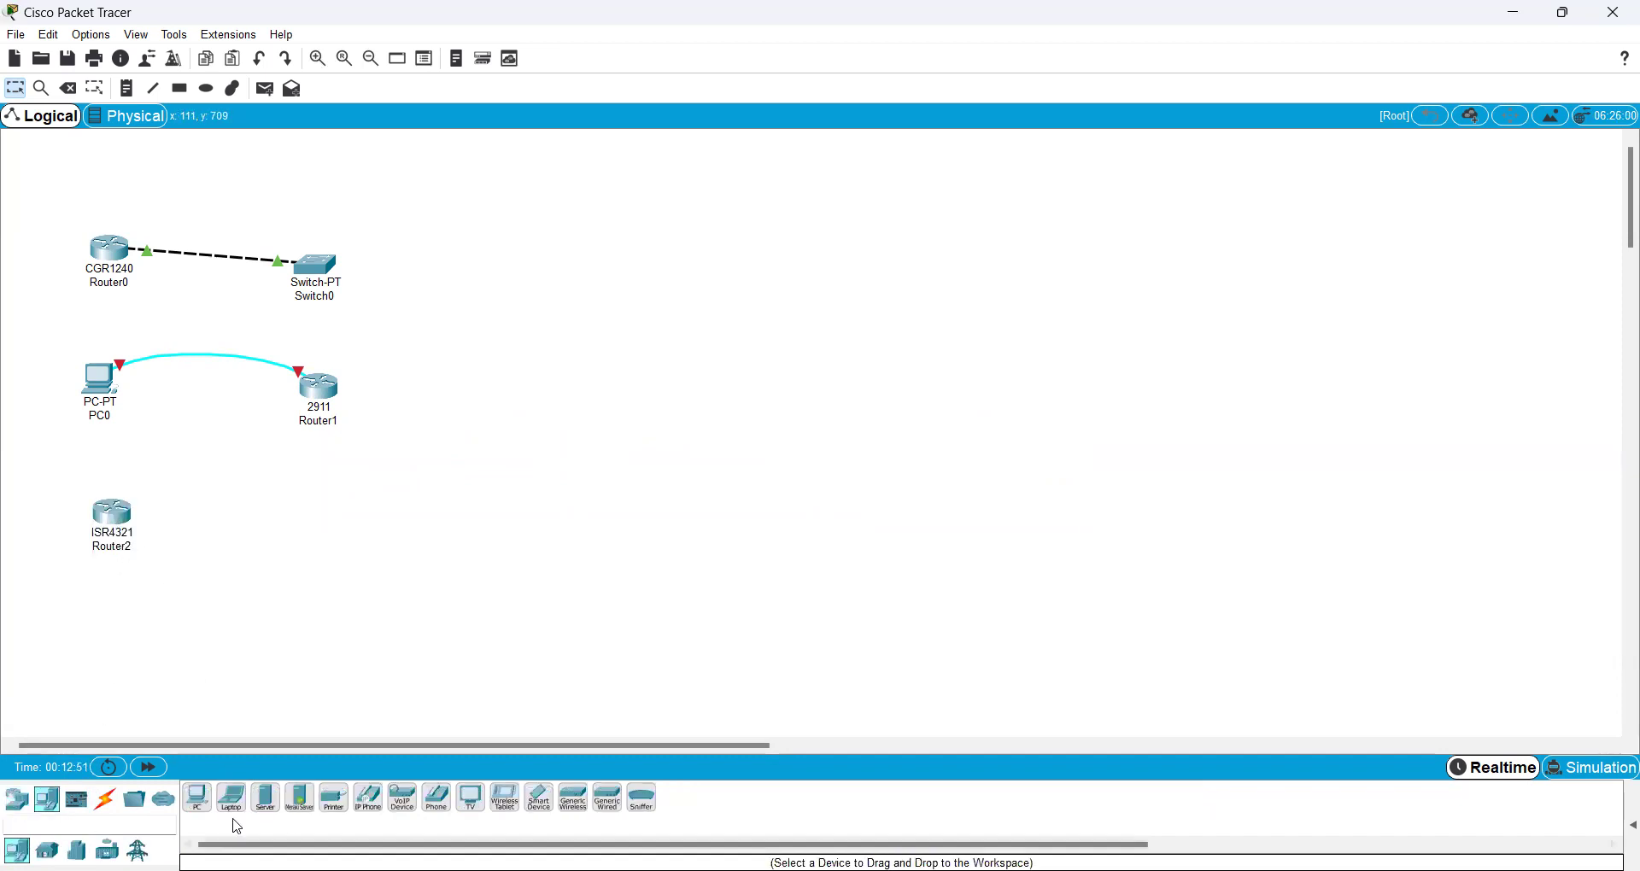
pyautogui.click(232, 797)
pyautogui.click(328, 525)
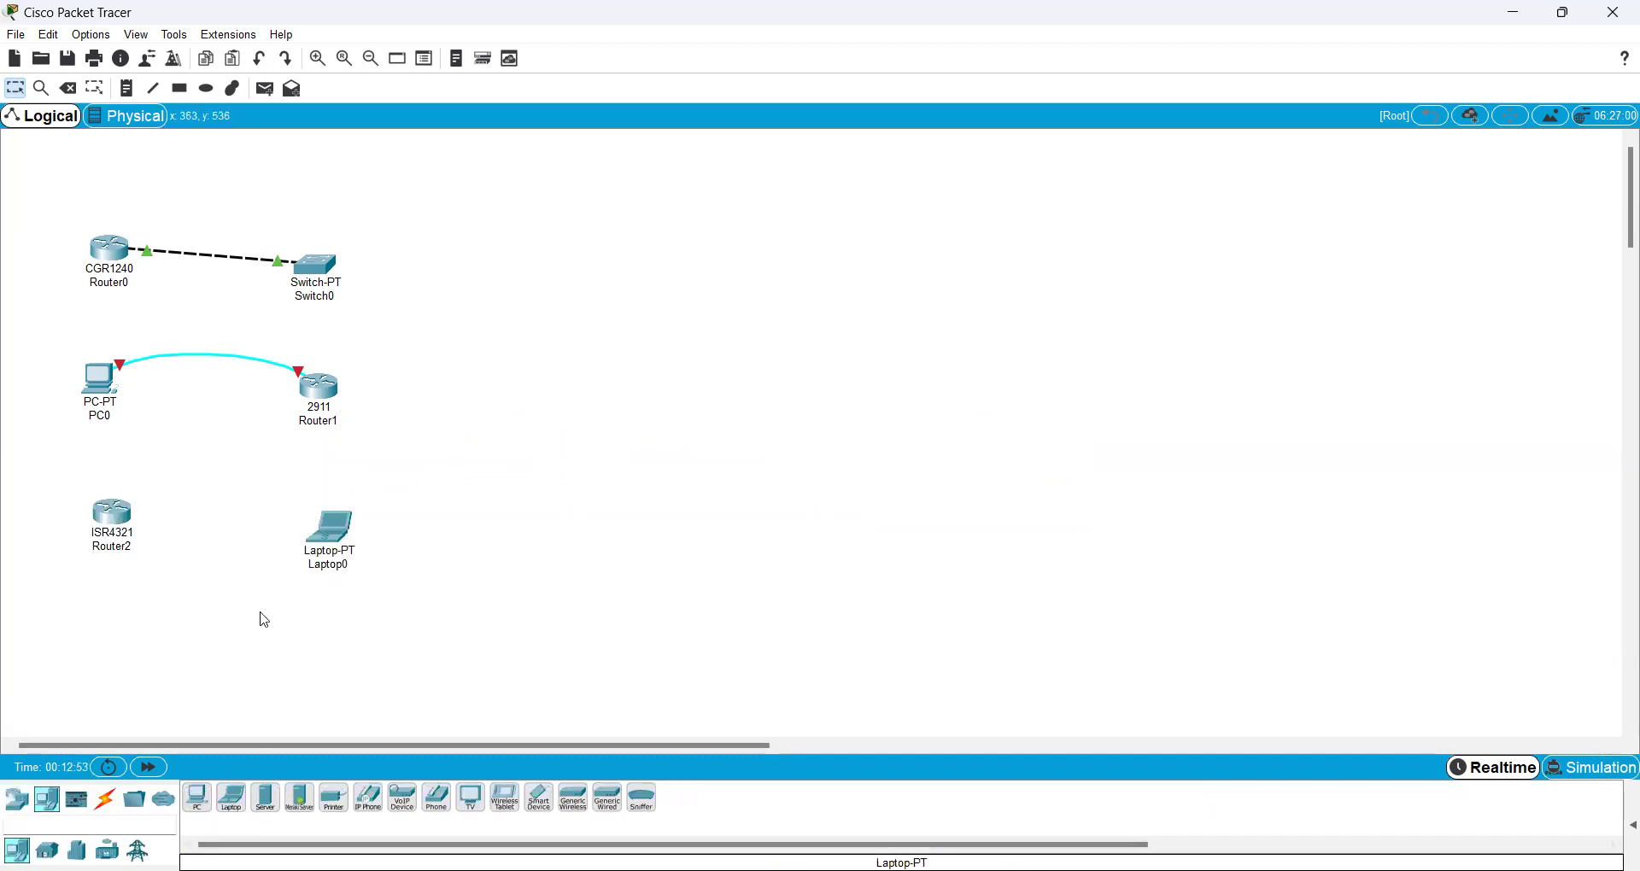
# - Connect GigabitEthernet0/0/0 on the ISR4321 router to the laptop's FastEthernet0 port with a copper straight-through cable
pyautogui.click(105, 799)
pyautogui.click(265, 798)
pyautogui.click(111, 513)
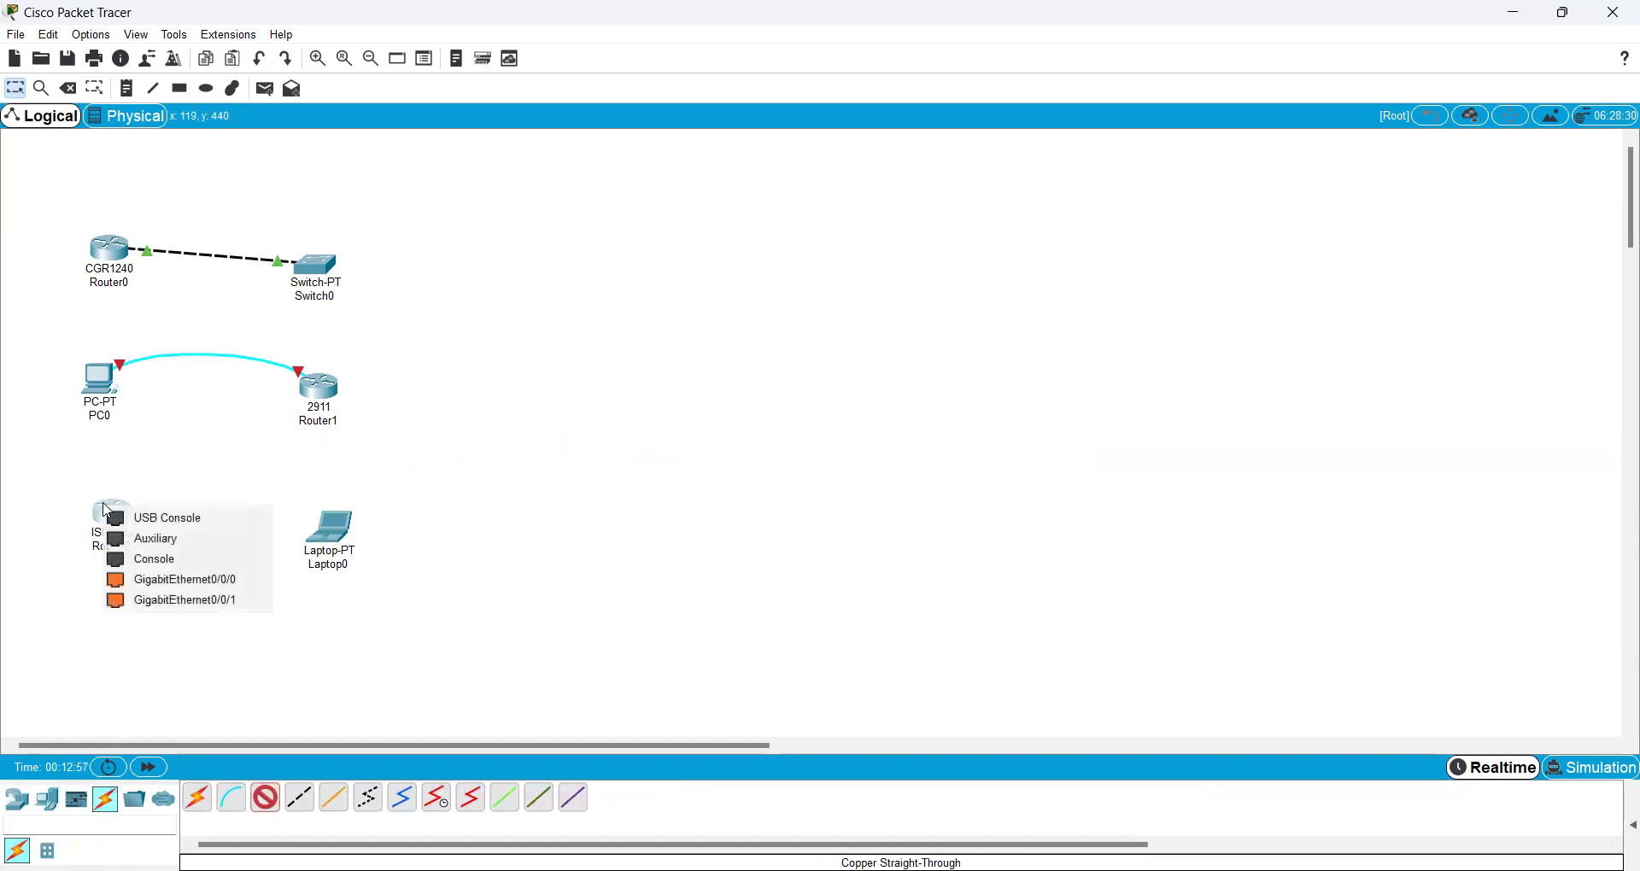
pyautogui.click(145, 585)
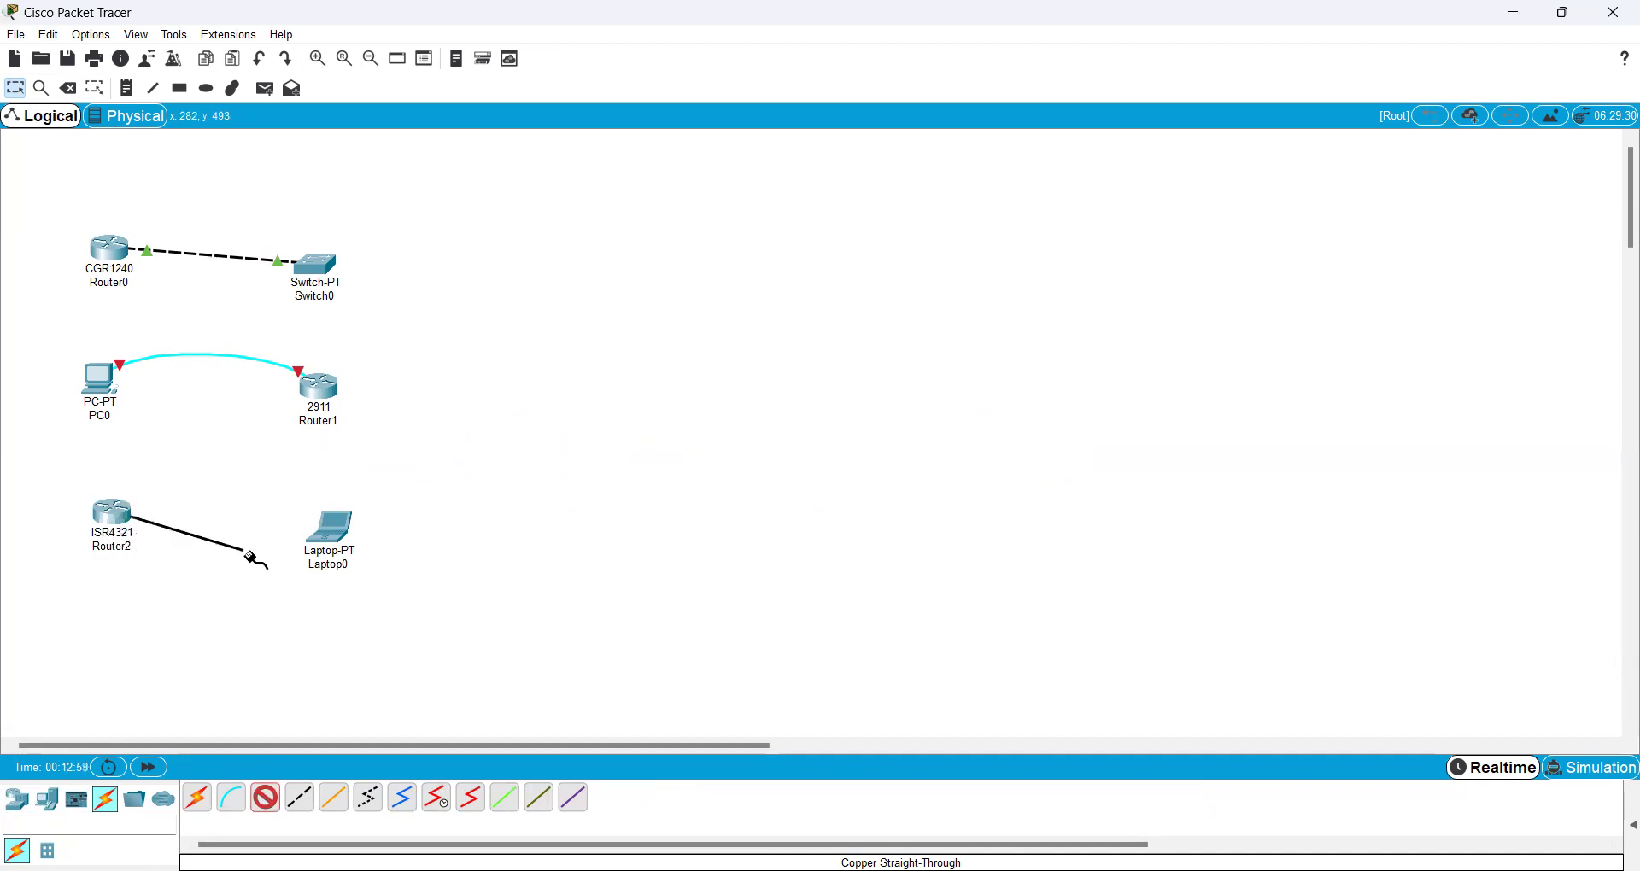
pyautogui.click(336, 529)
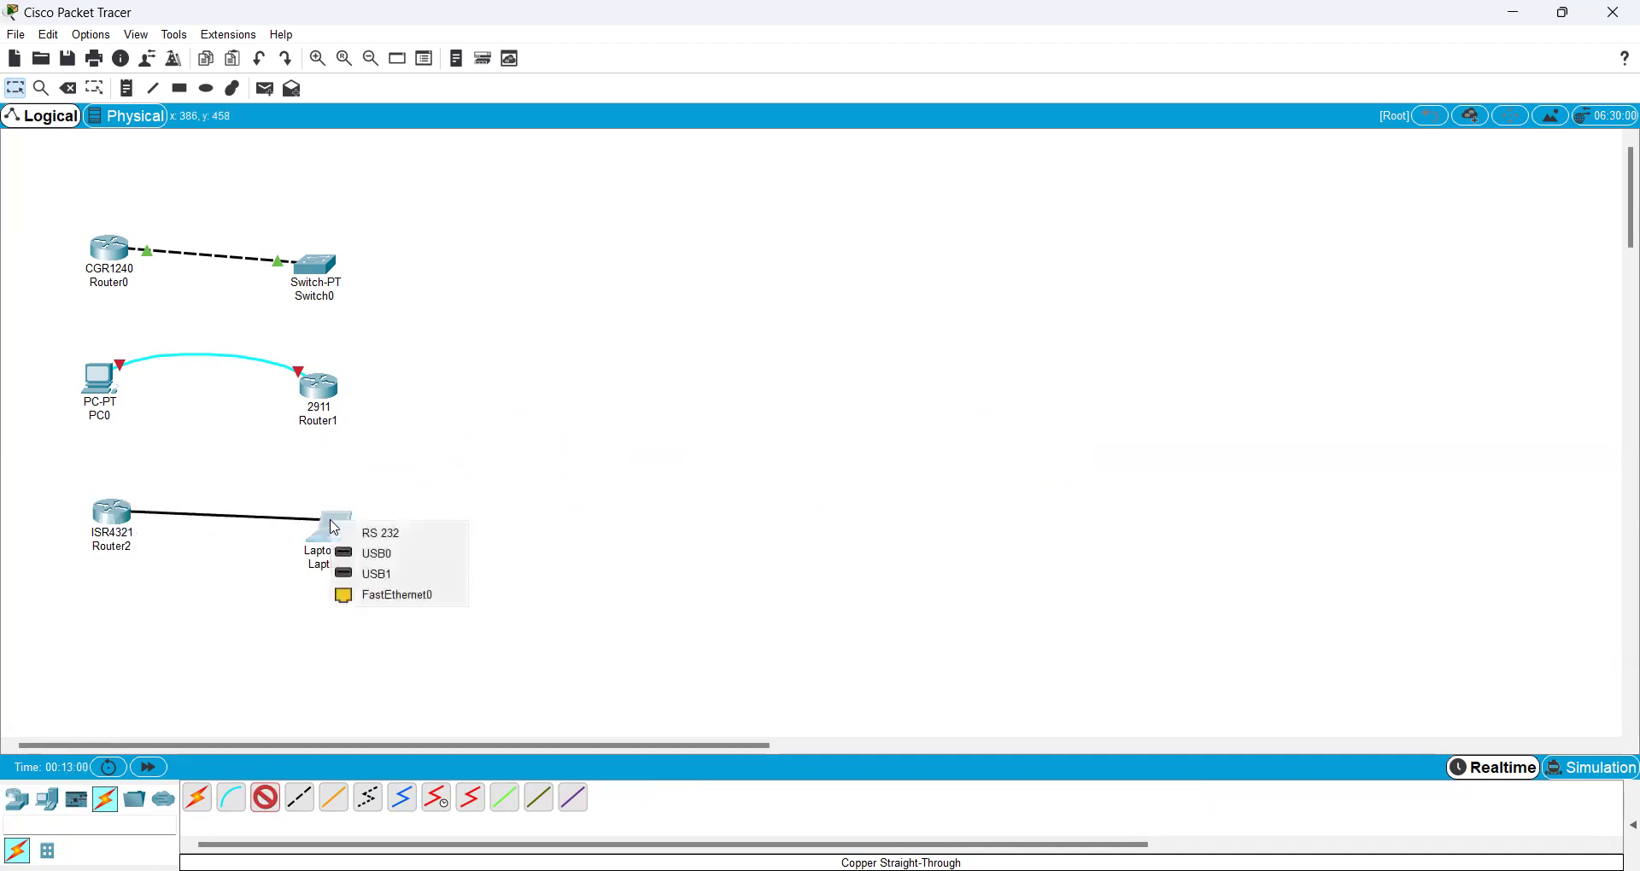
pyautogui.click(354, 603)
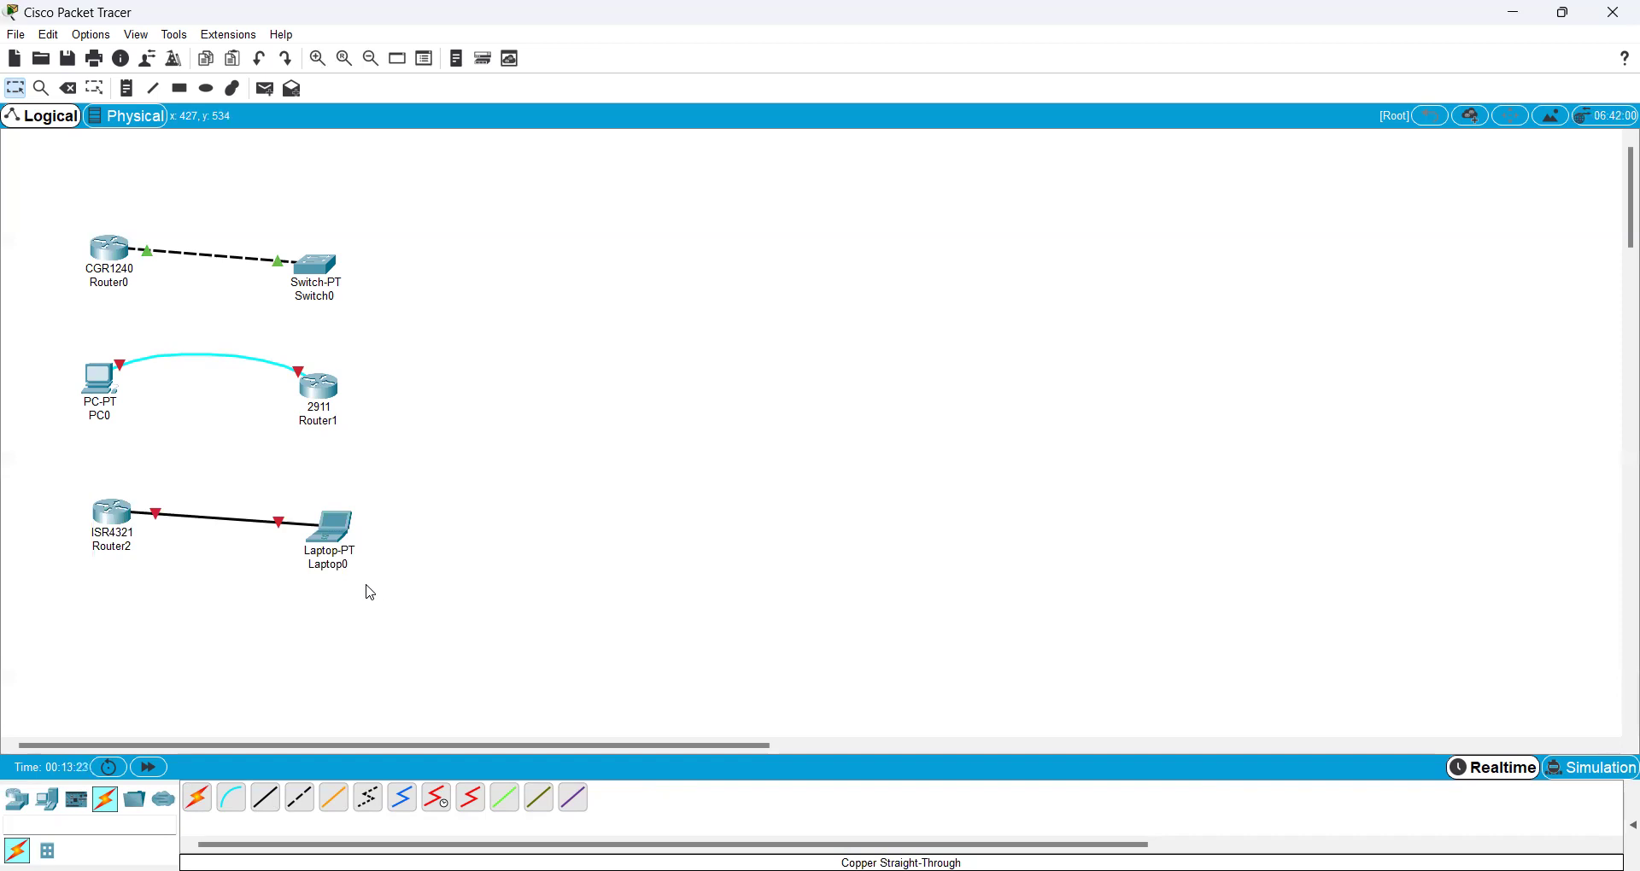
# - Place a 4331 router below the existing ISR4321 router and another 4321 router below the laptop
pyautogui.click(17, 799)
pyautogui.moveTo(212, 809); pyautogui.dragTo(111, 640)
pyautogui.click(230, 803)
pyautogui.click(350, 664)
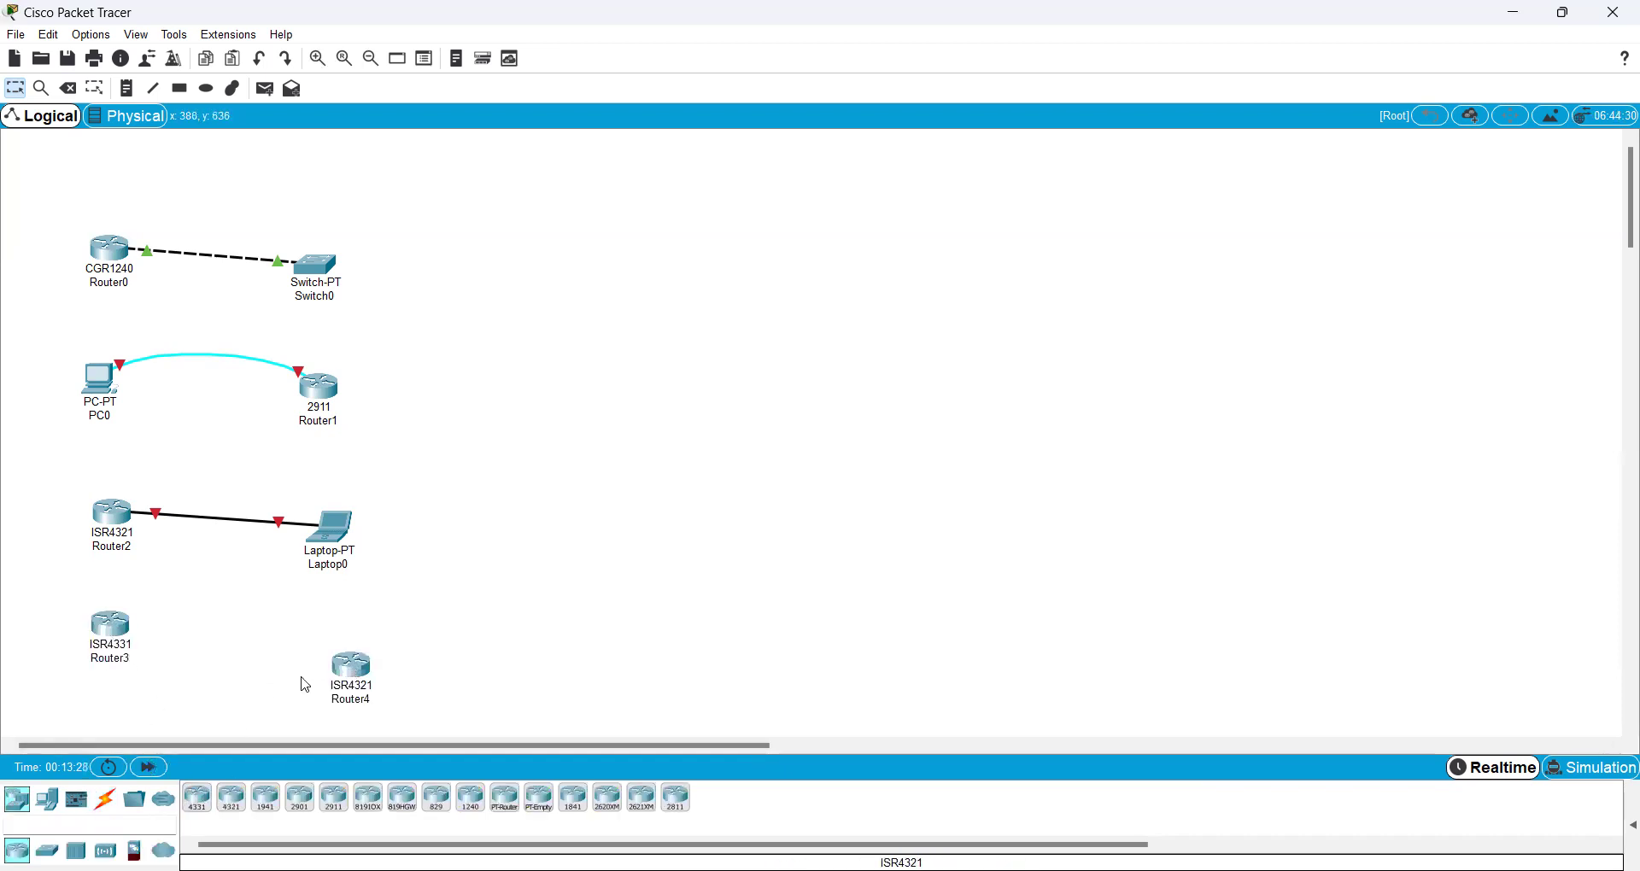
# - Connect GigabitEthernet0/0/0 on the ISR4331 router to GigabitEthernet0/0/0 on the lower ISR4321 router with a copper cross-over cable
pyautogui.click(106, 803)
pyautogui.click(299, 797)
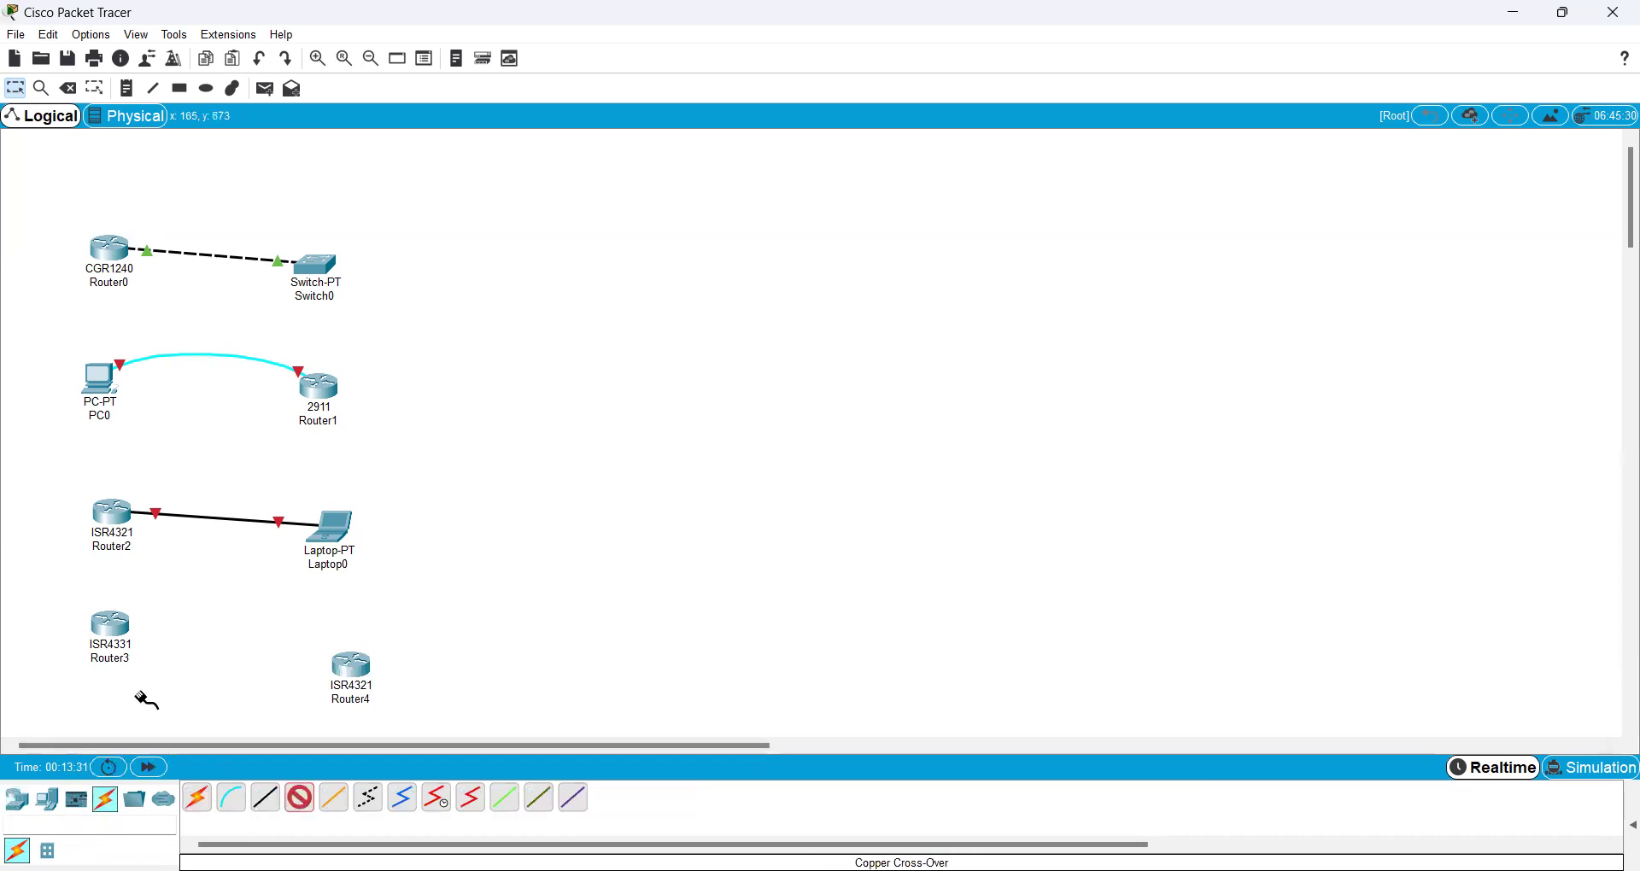
pyautogui.click(122, 634)
pyautogui.click(156, 703)
pyautogui.click(350, 670)
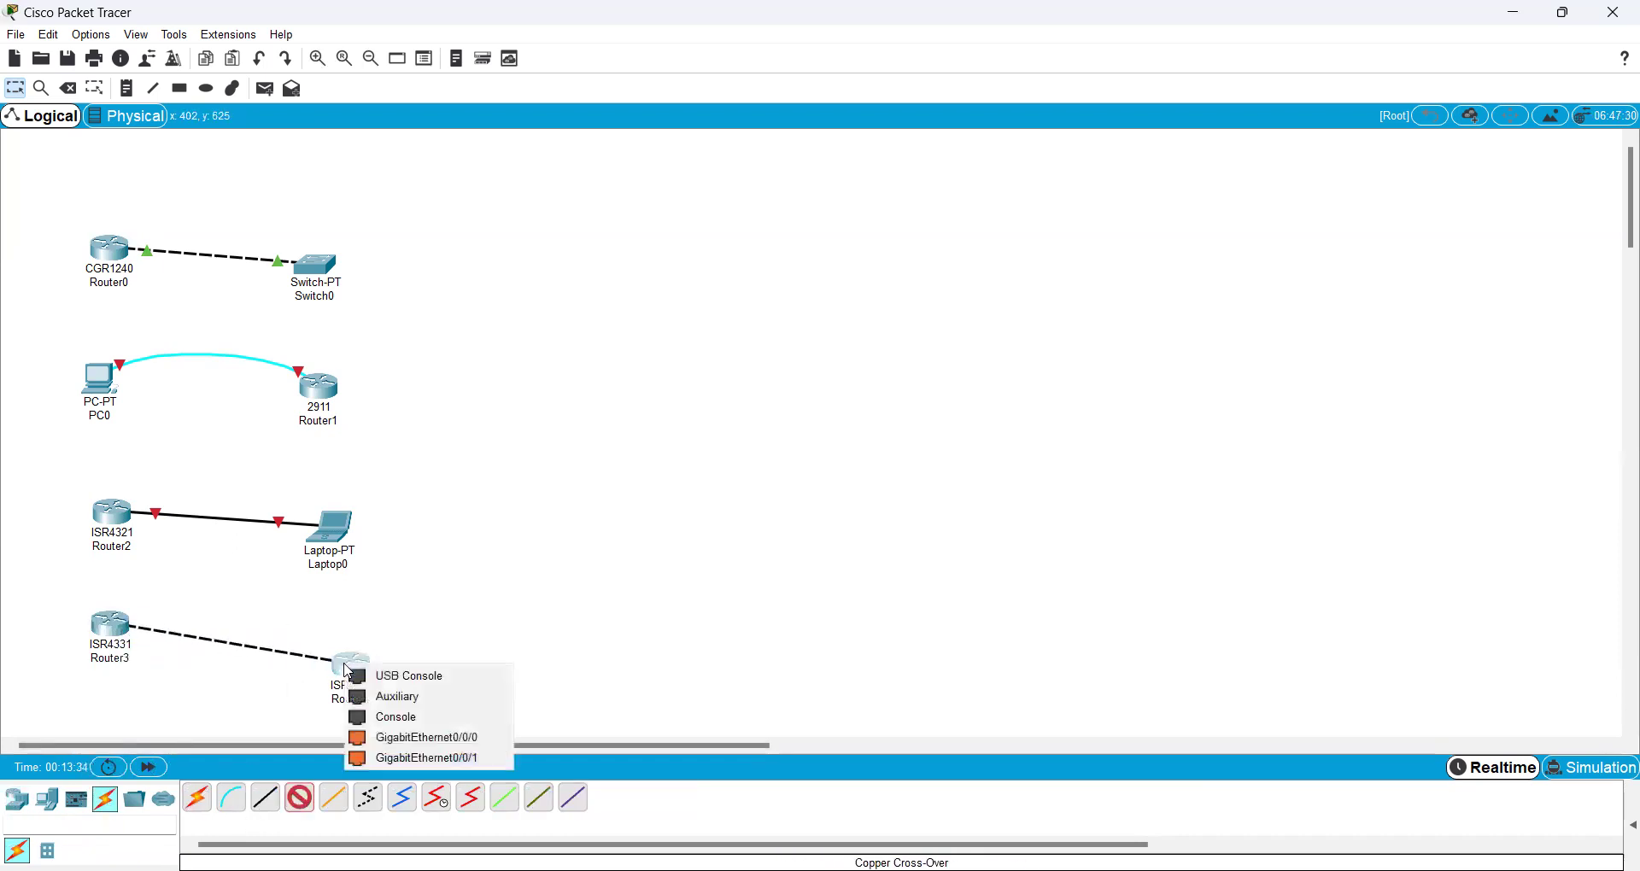
pyautogui.click(387, 740)
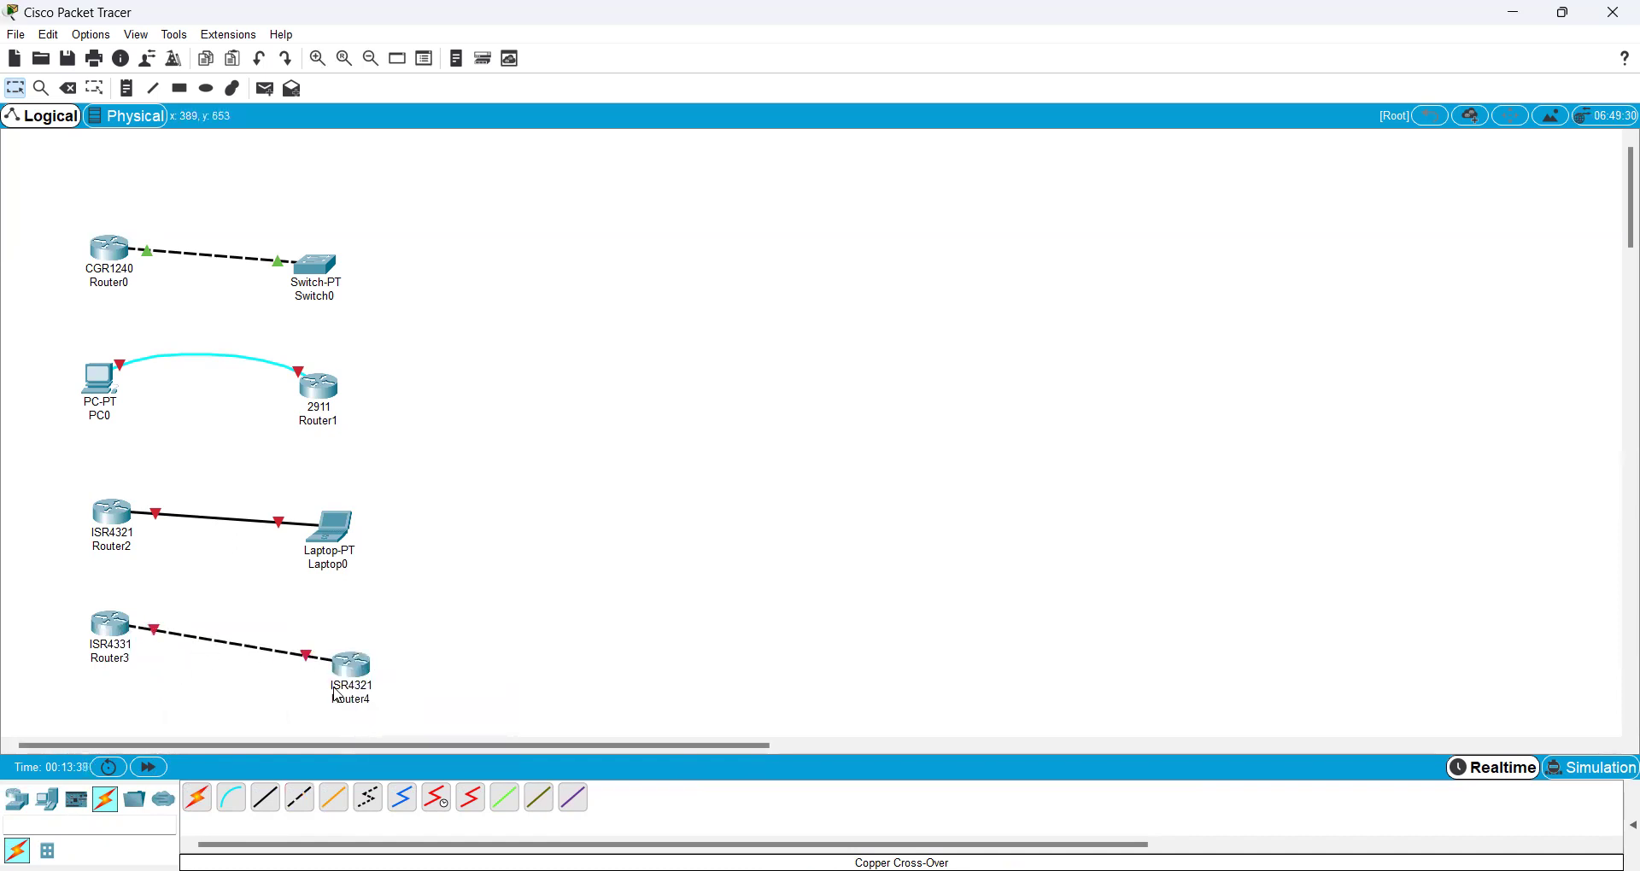
# - Place a 4331 router in the empty area beside the existing pairs and a 4321 router level with it
pyautogui.moveTo(338, 696)
pyautogui.click(27, 804)
pyautogui.click(197, 798)
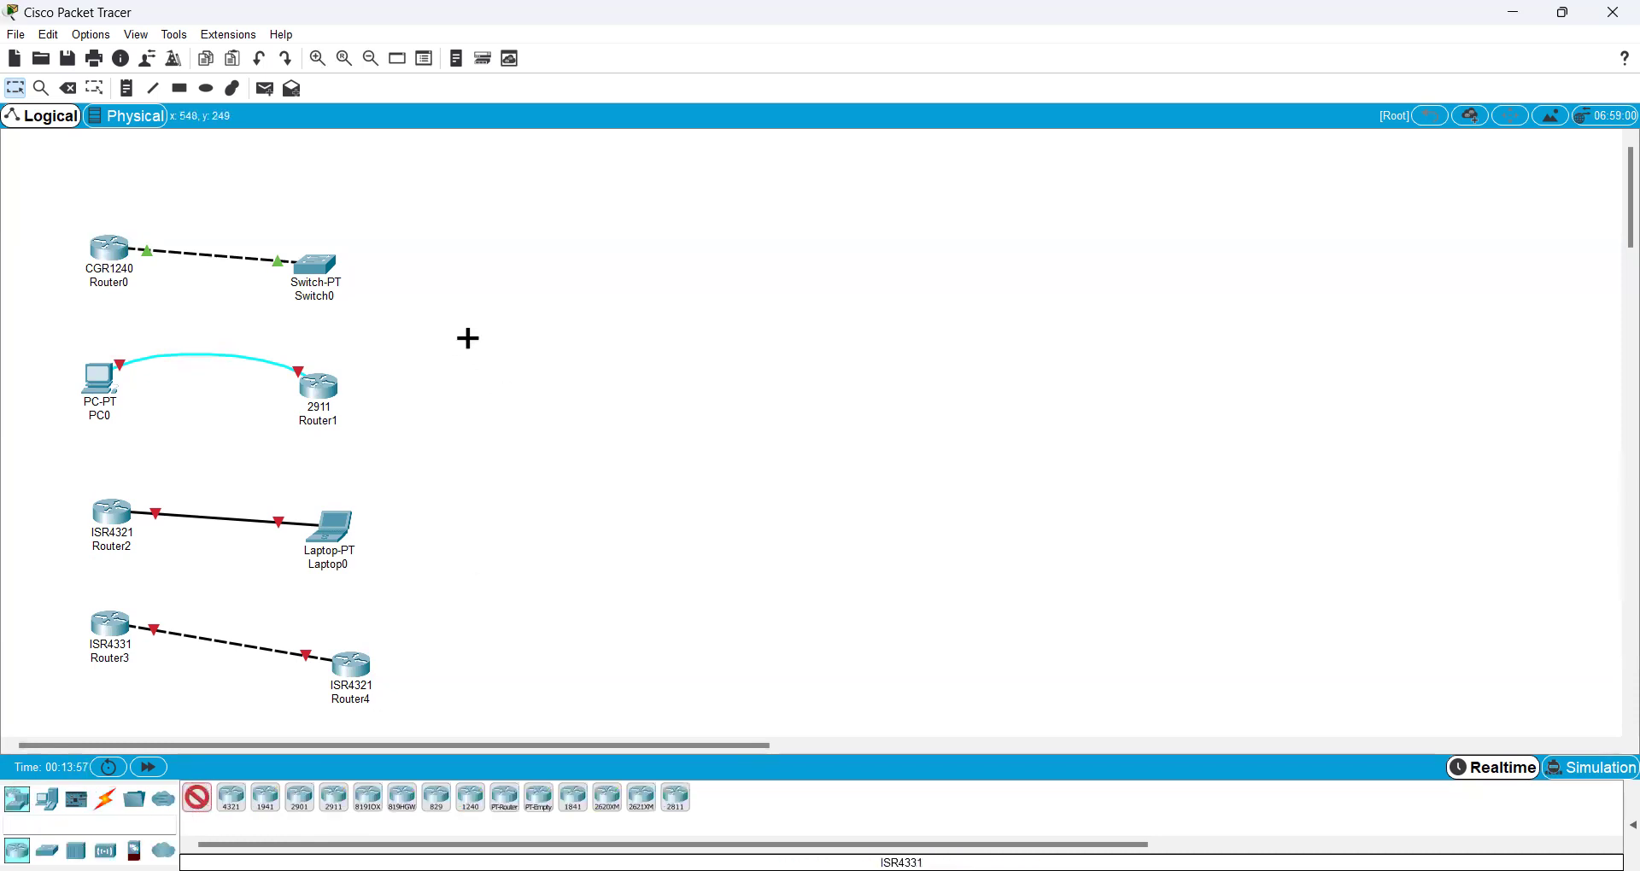
pyautogui.click(472, 338)
pyautogui.click(231, 798)
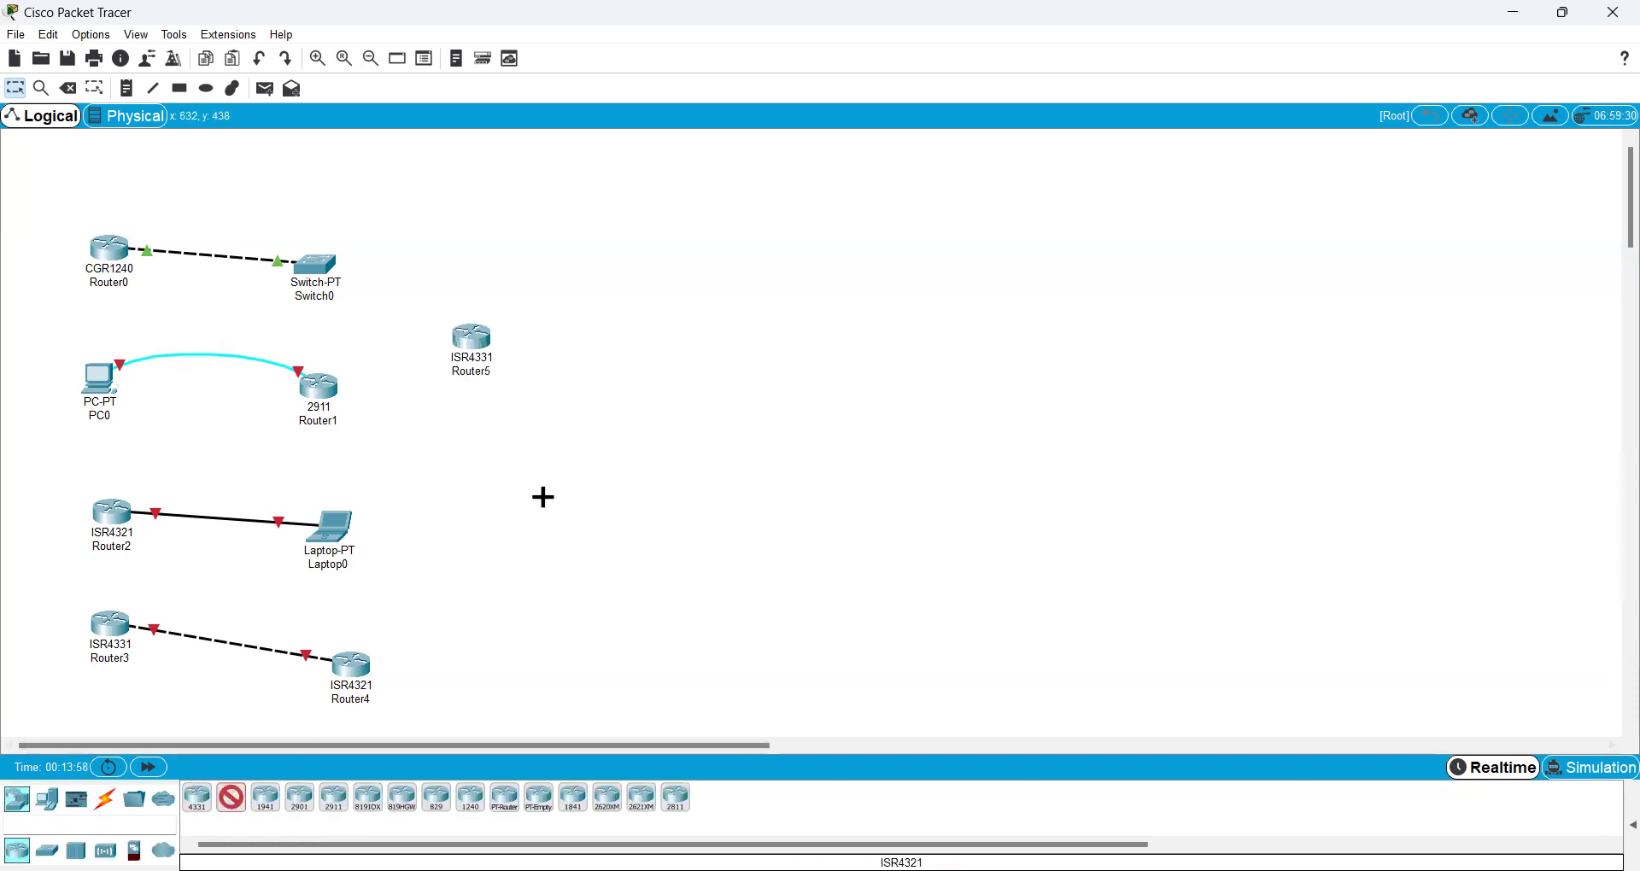
pyautogui.click(696, 338)
# - Try to attach a fiber cable to GigabitEthernet0/0/0 and GigabitEthernet0/0/1 on the newly placed ISR4331 router
pyautogui.click(105, 800)
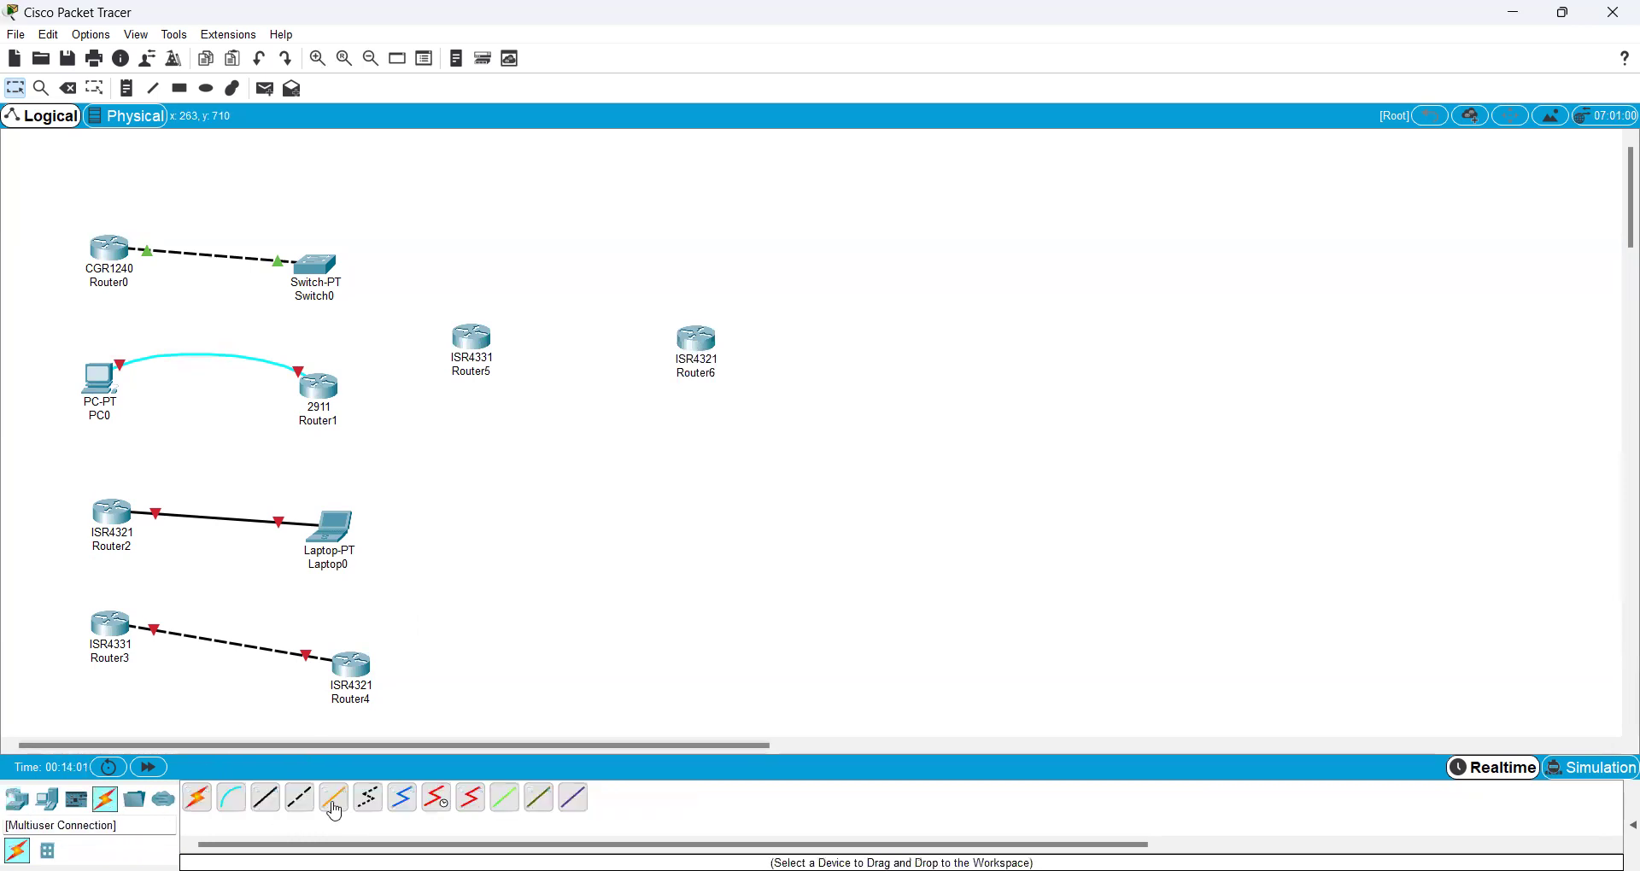
pyautogui.click(334, 808)
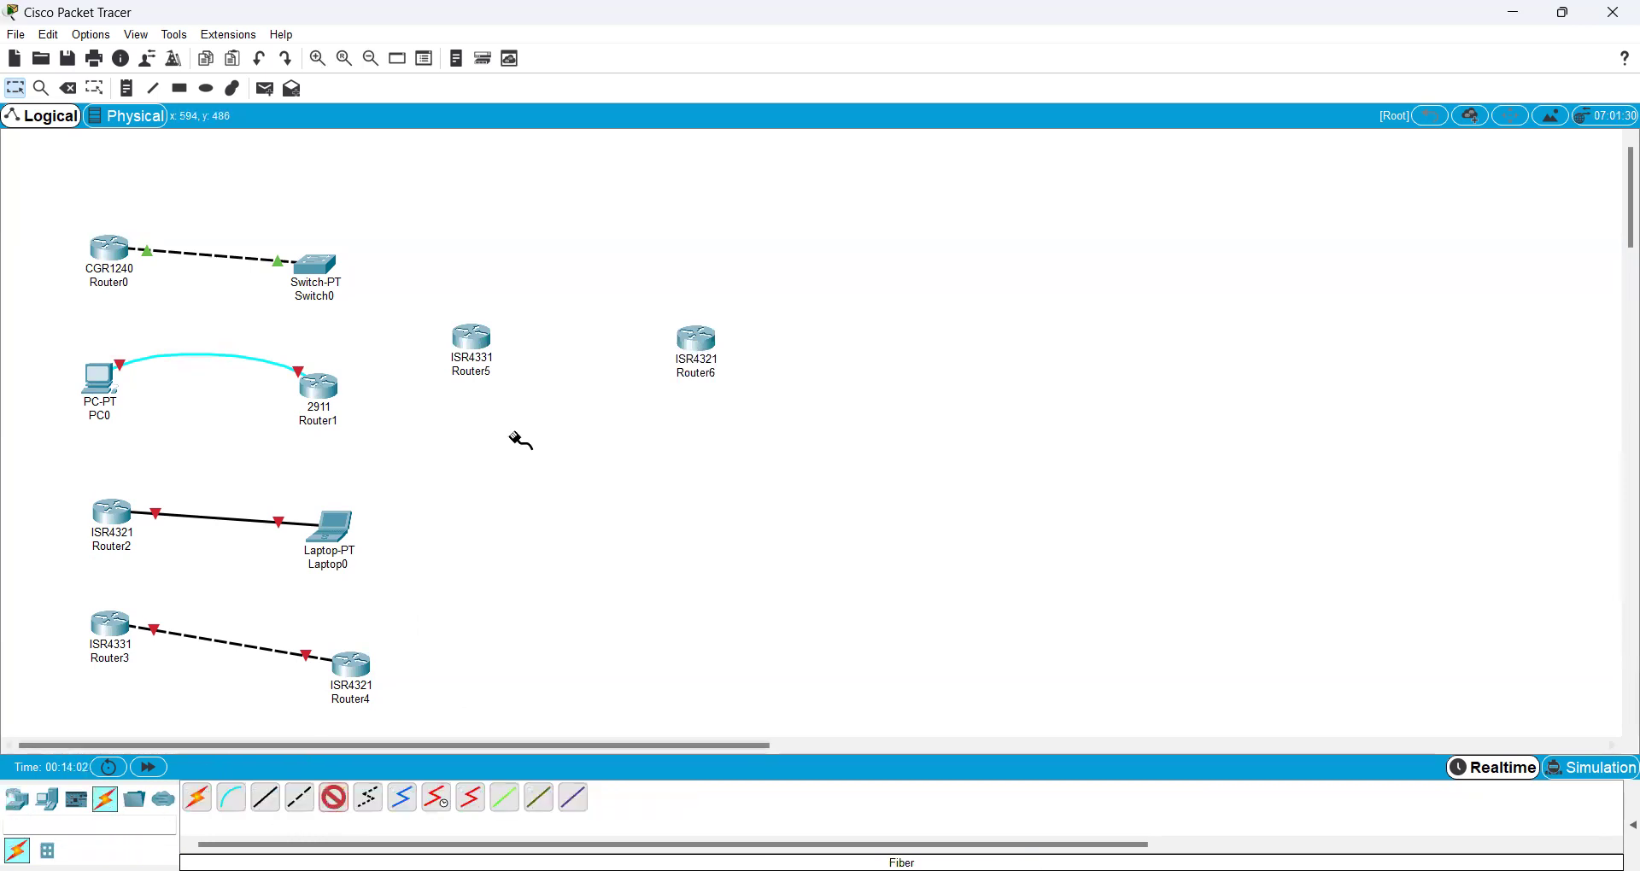
pyautogui.click(477, 337)
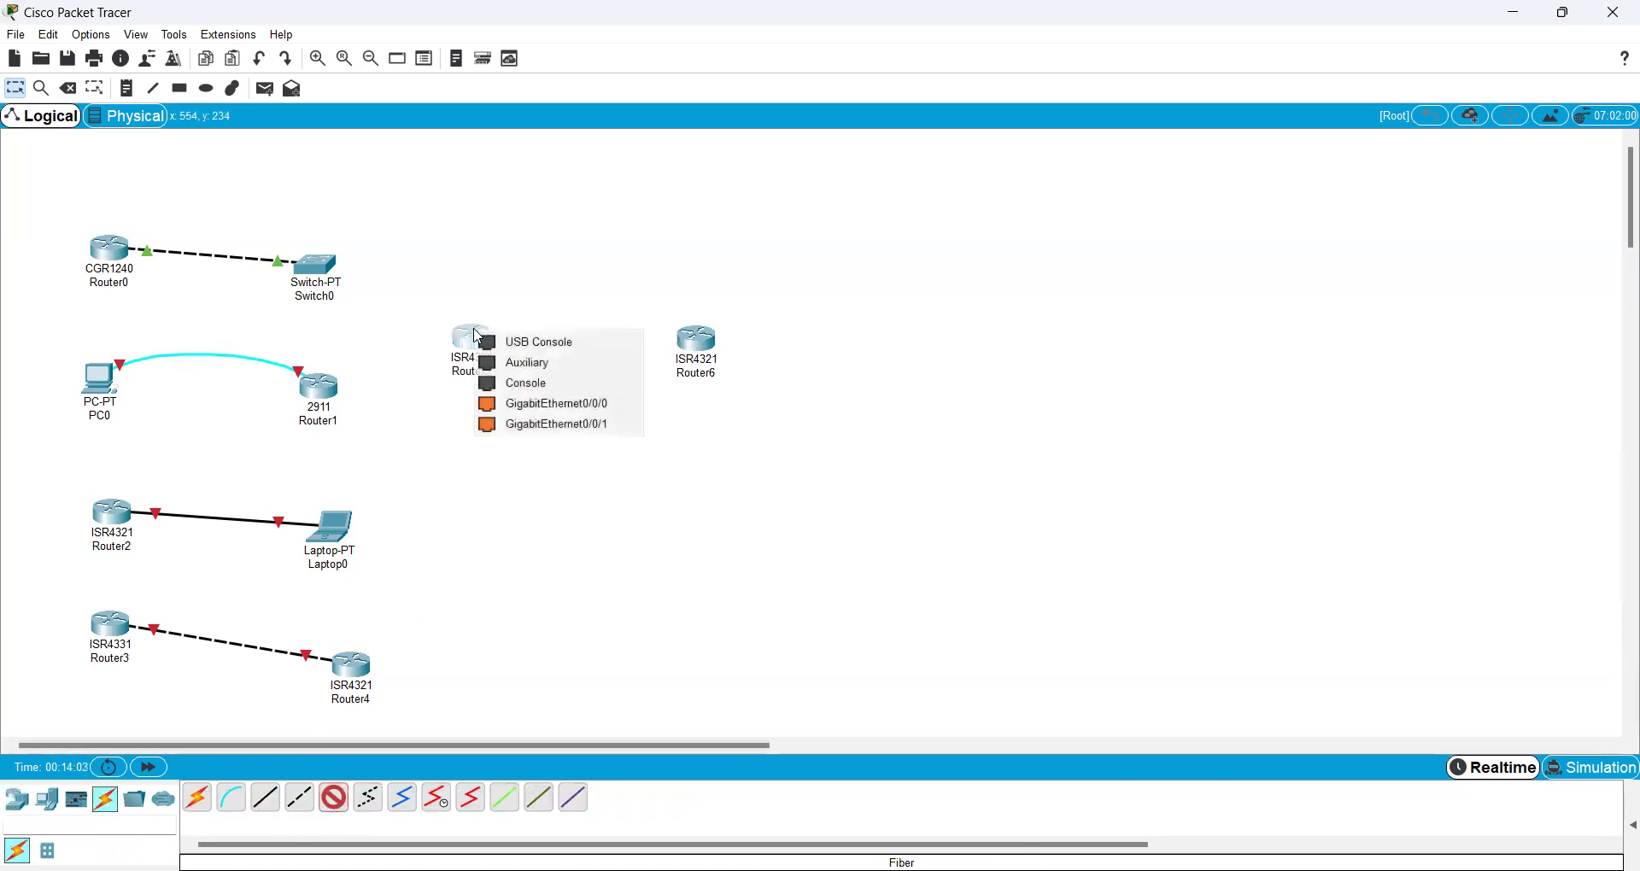
pyautogui.click(514, 404)
pyautogui.click(916, 472)
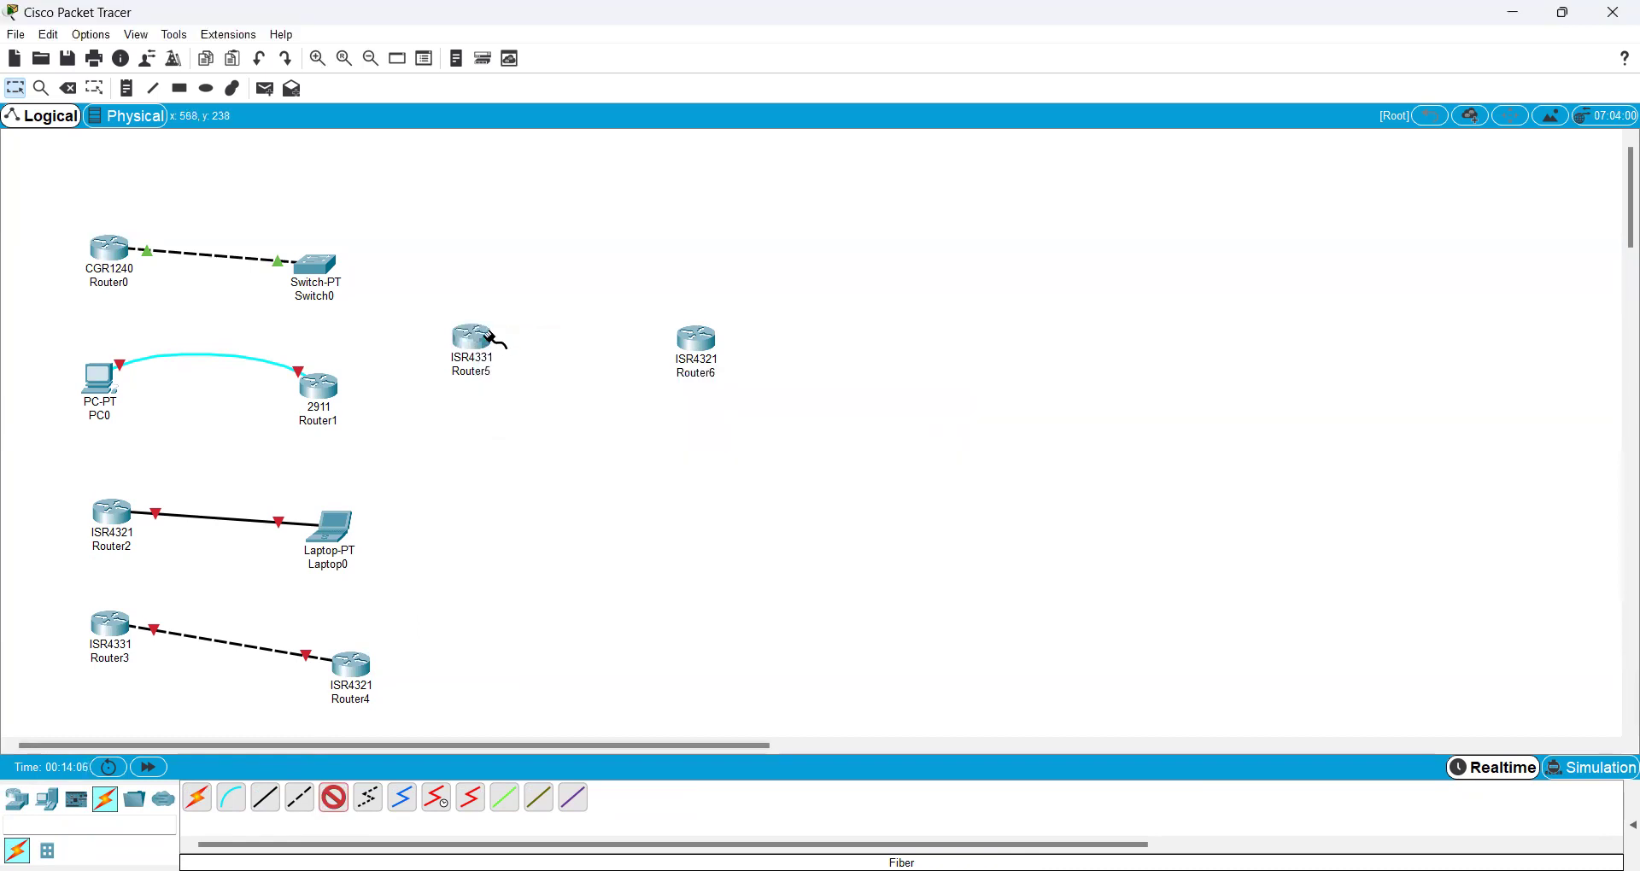
pyautogui.click(490, 337)
pyautogui.click(612, 431)
pyautogui.click(907, 472)
# - Try to attach the fiber cable to the Console and Auxiliary ports of the unlinked ISR4331 router
pyautogui.click(494, 340)
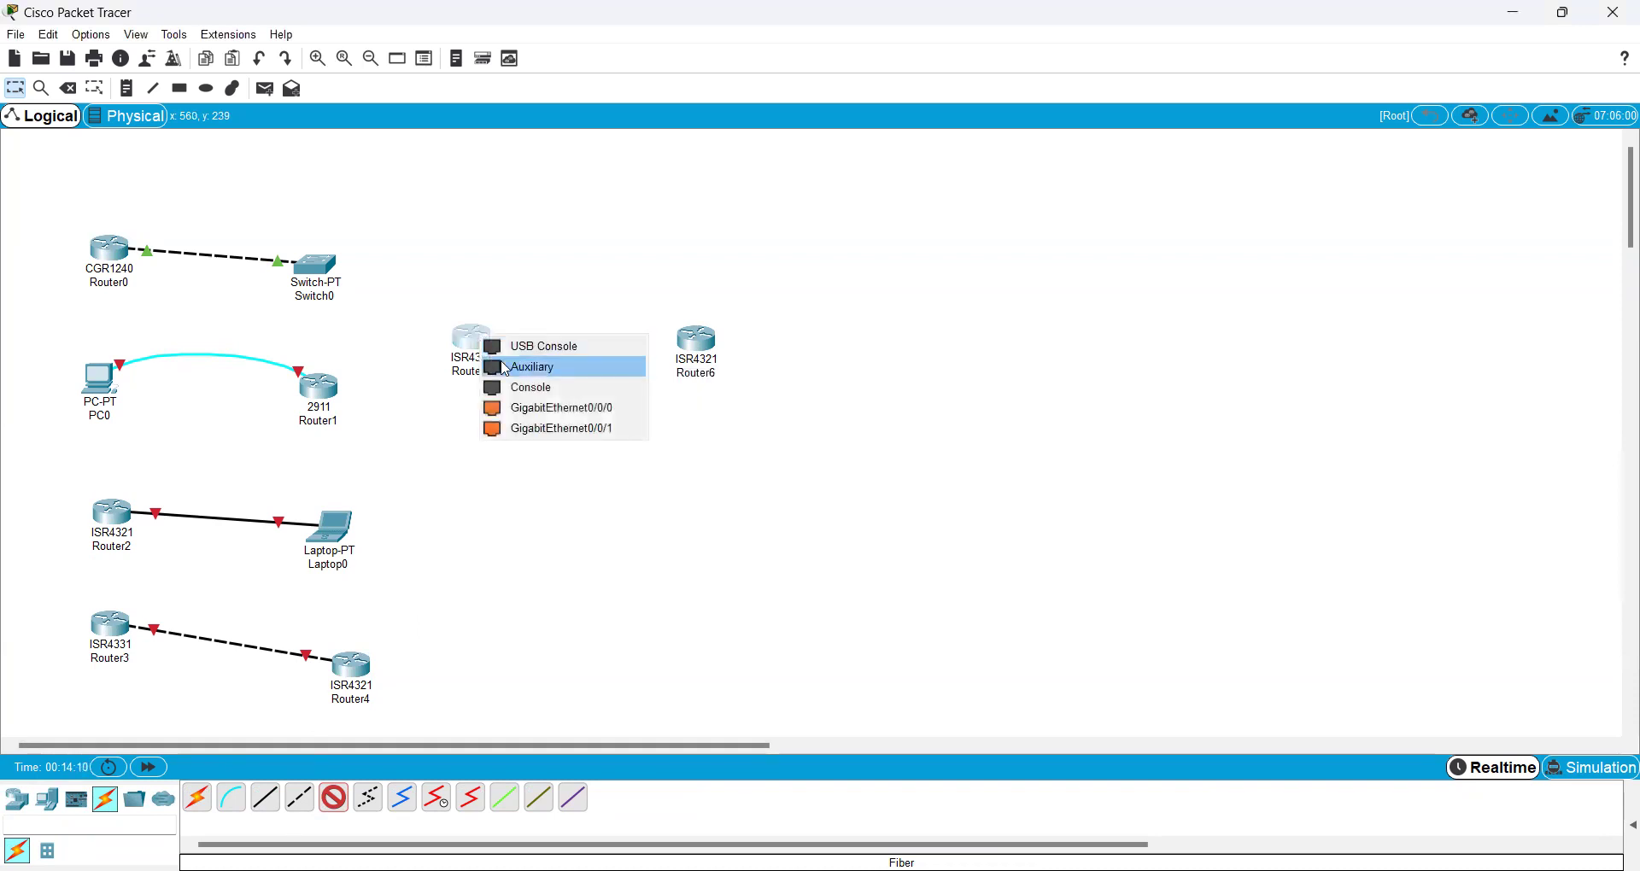
pyautogui.click(512, 394)
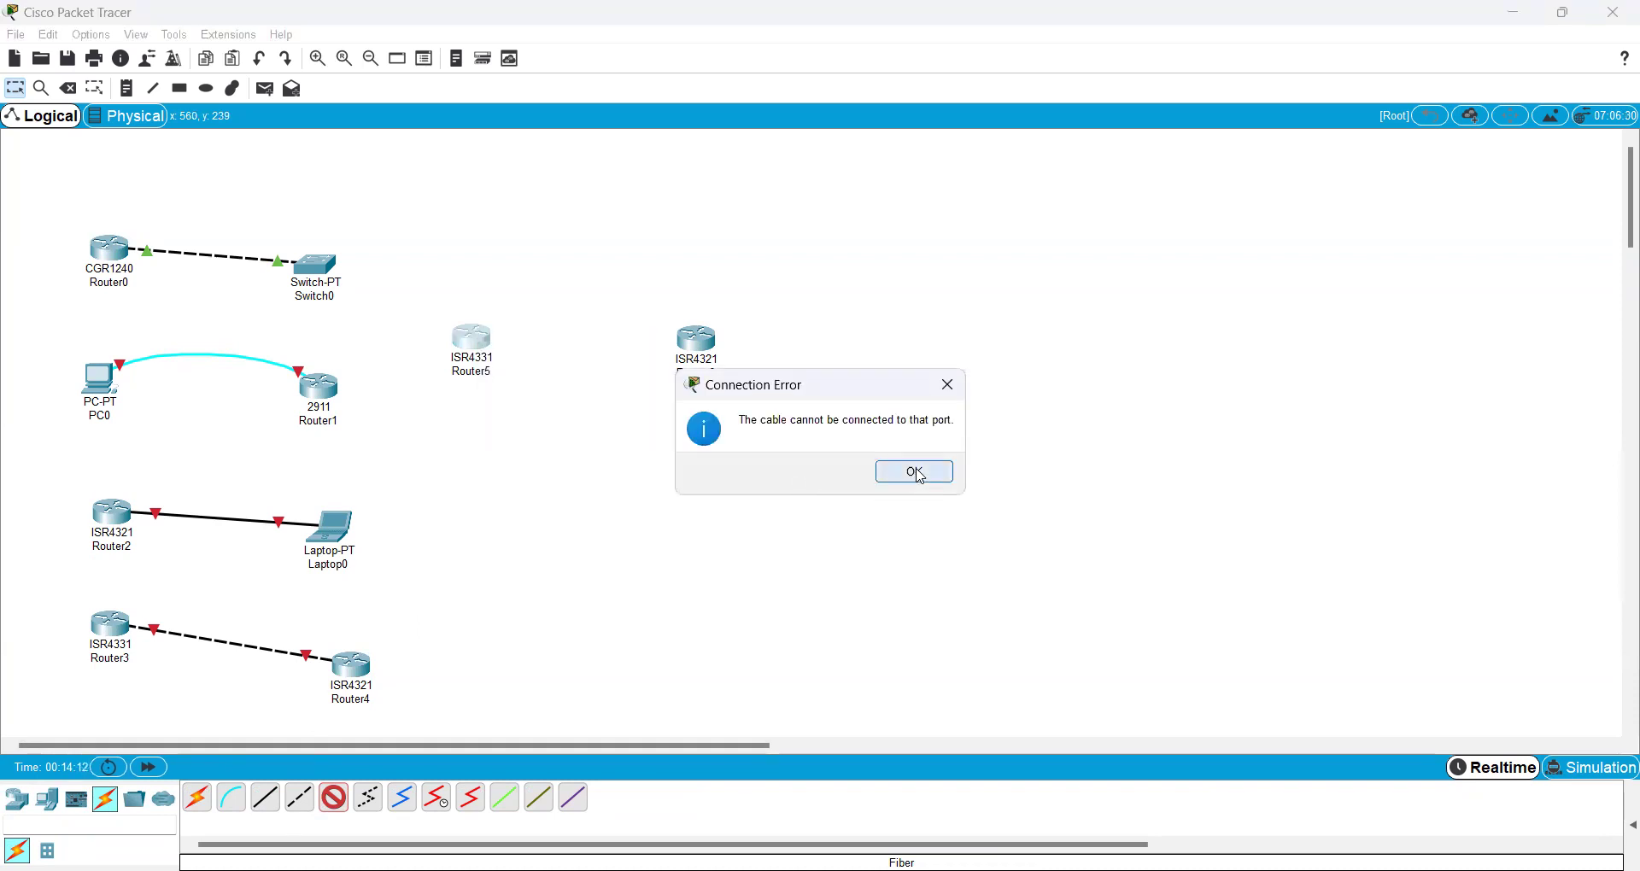
pyautogui.click(907, 471)
pyautogui.click(487, 340)
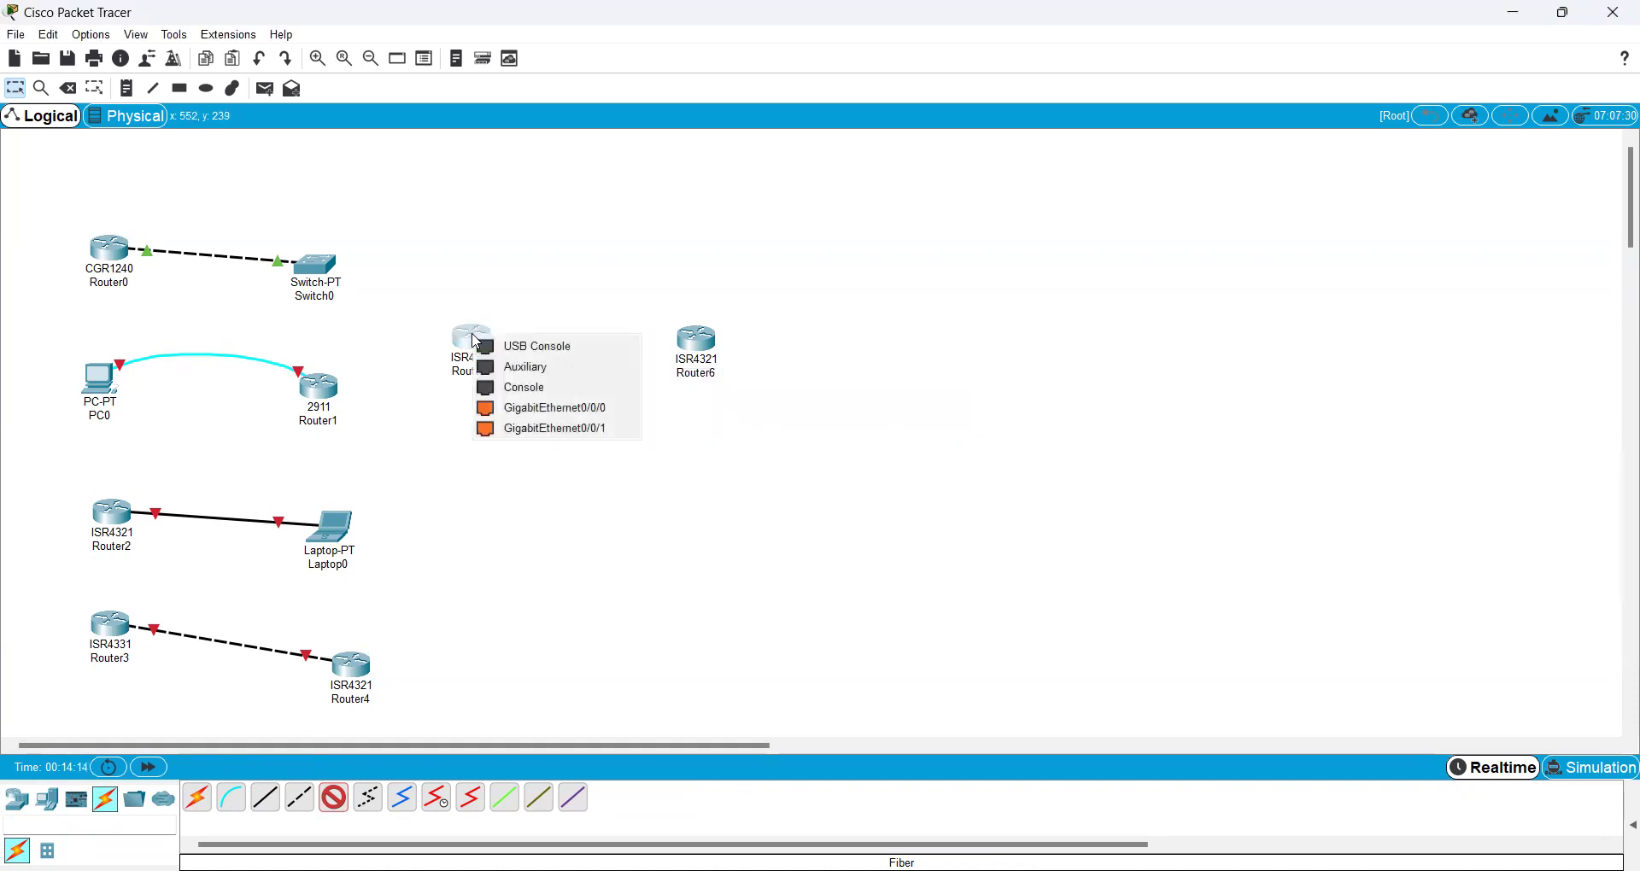
pyautogui.click(526, 369)
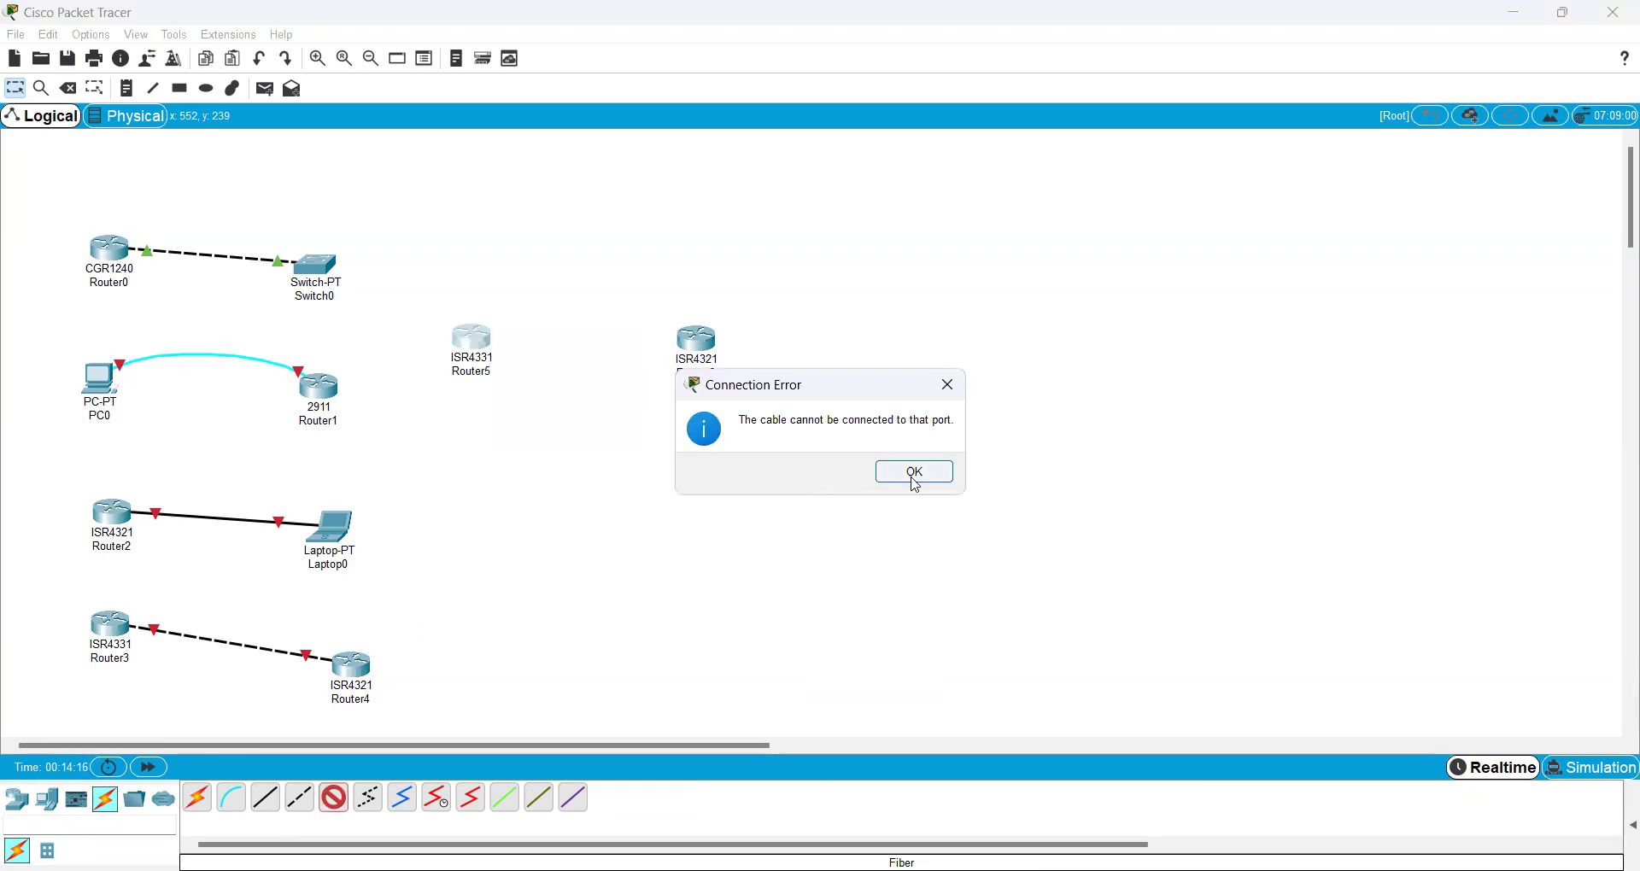
pyautogui.click(912, 482)
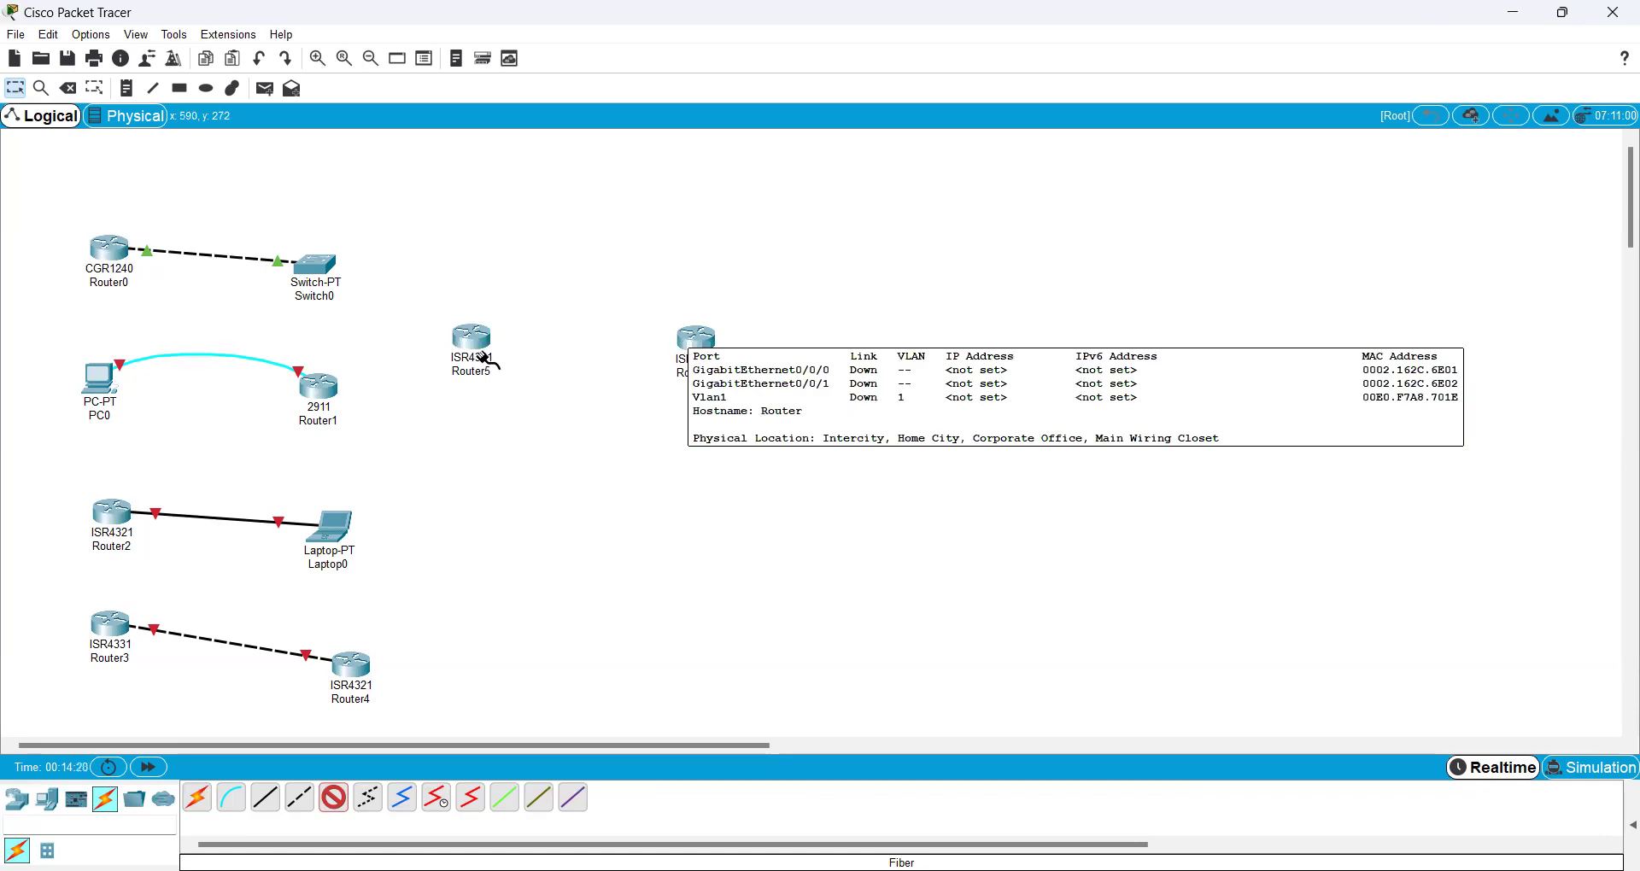
# - Delete the unlinked ISR4331 and ISR4321 routers
pyautogui.click(68, 88)
pyautogui.click(467, 335)
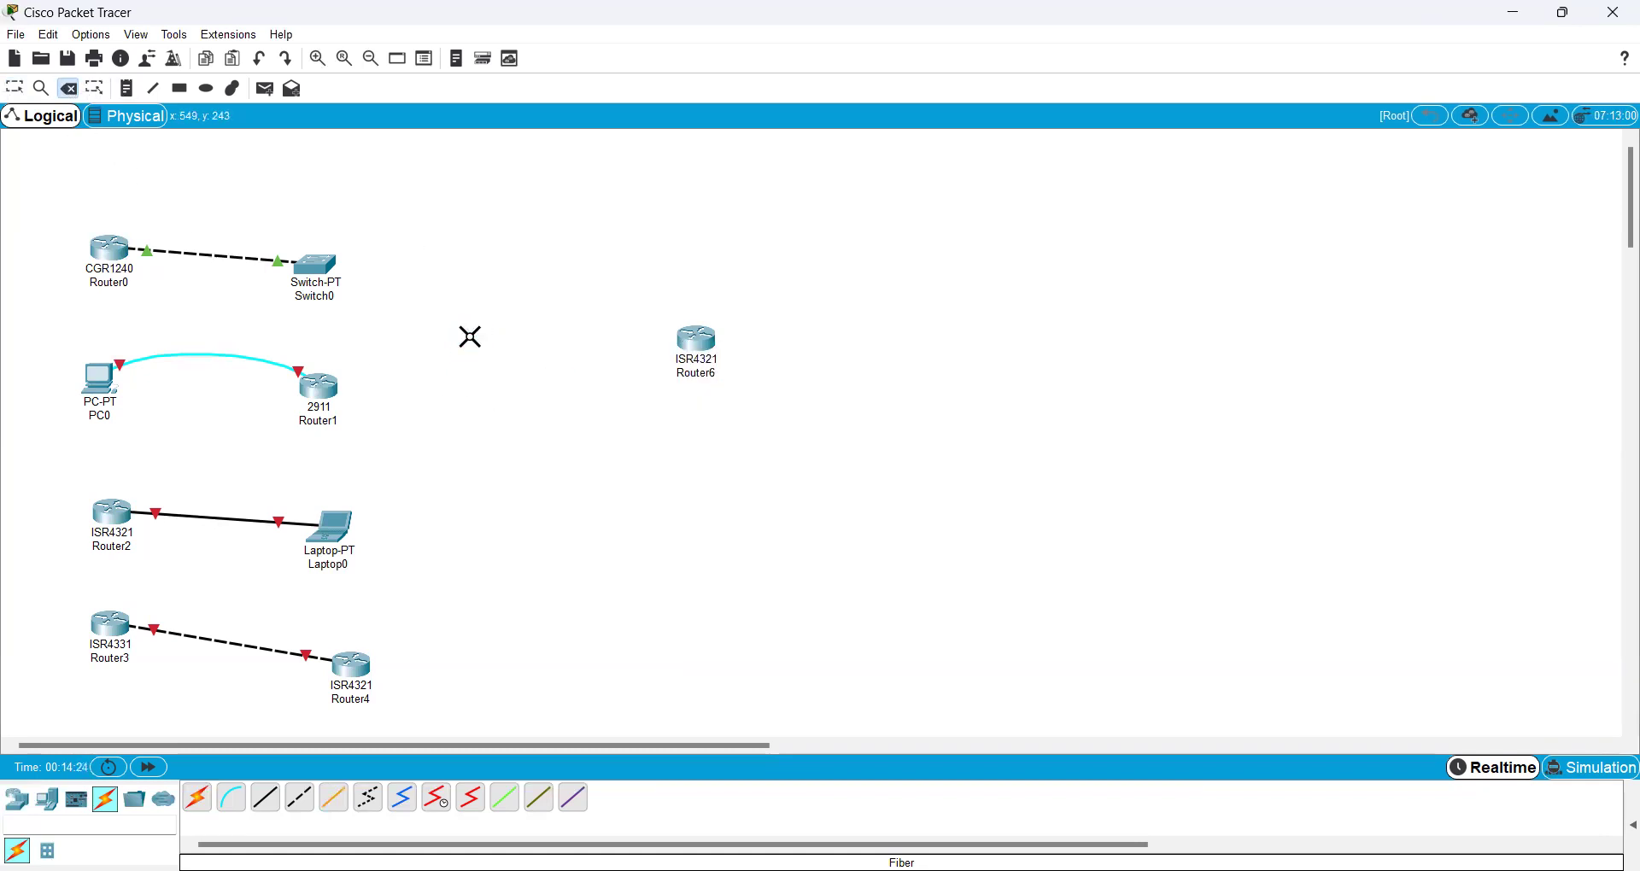
pyautogui.click(696, 350)
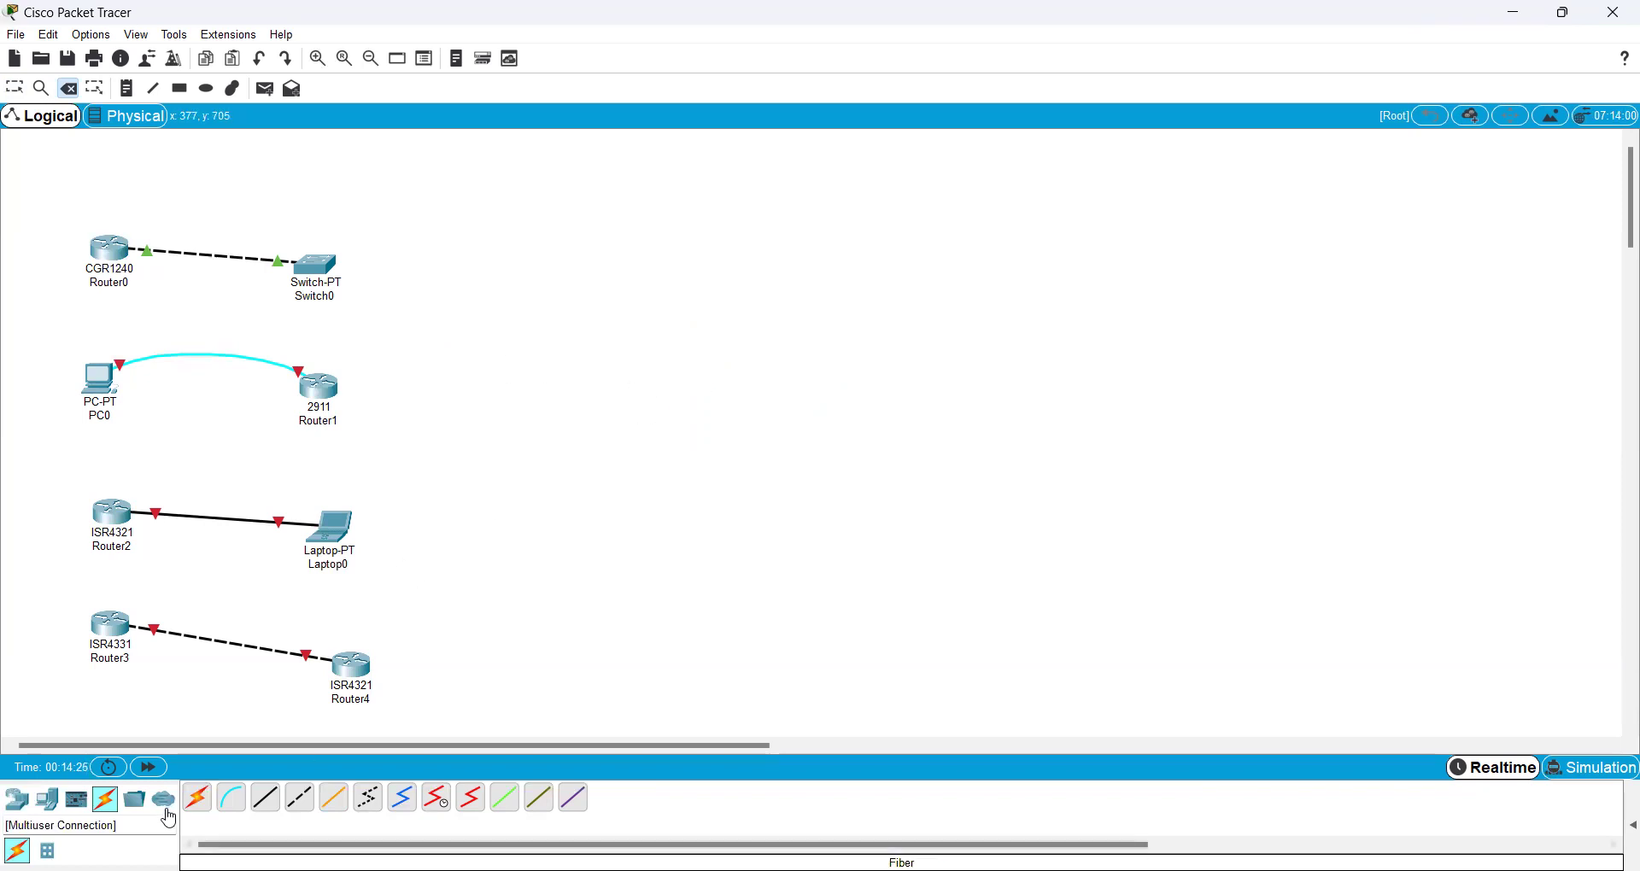
# - Place a 2911 router and a 2901 router side by side in the empty area beside the switch
pyautogui.click(17, 801)
pyautogui.click(333, 797)
pyautogui.click(552, 265)
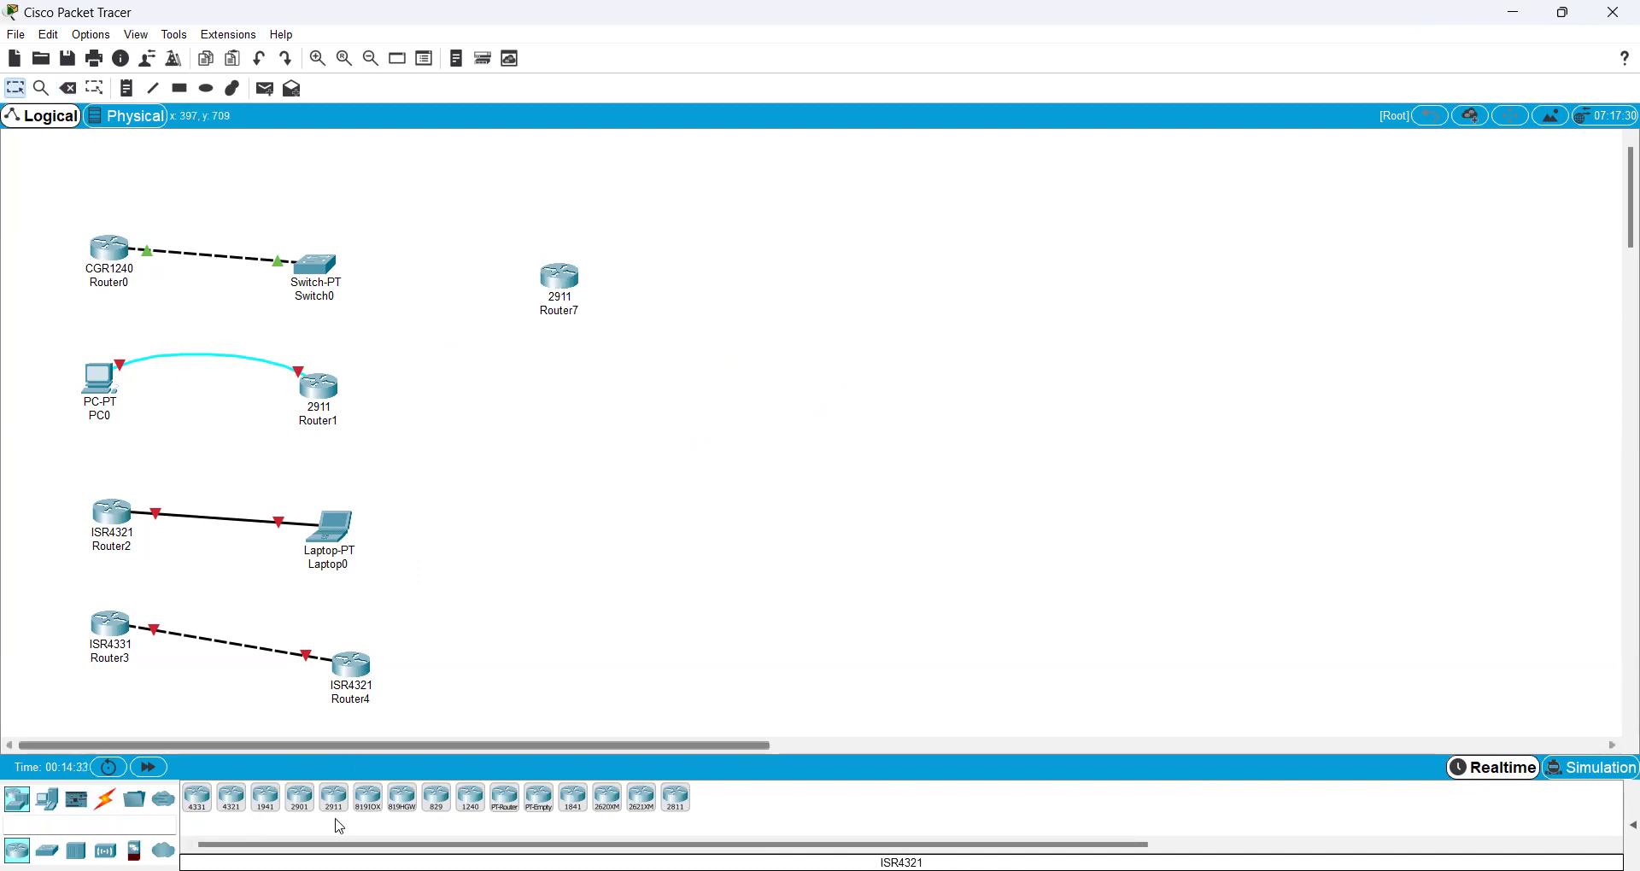
pyautogui.click(765, 272)
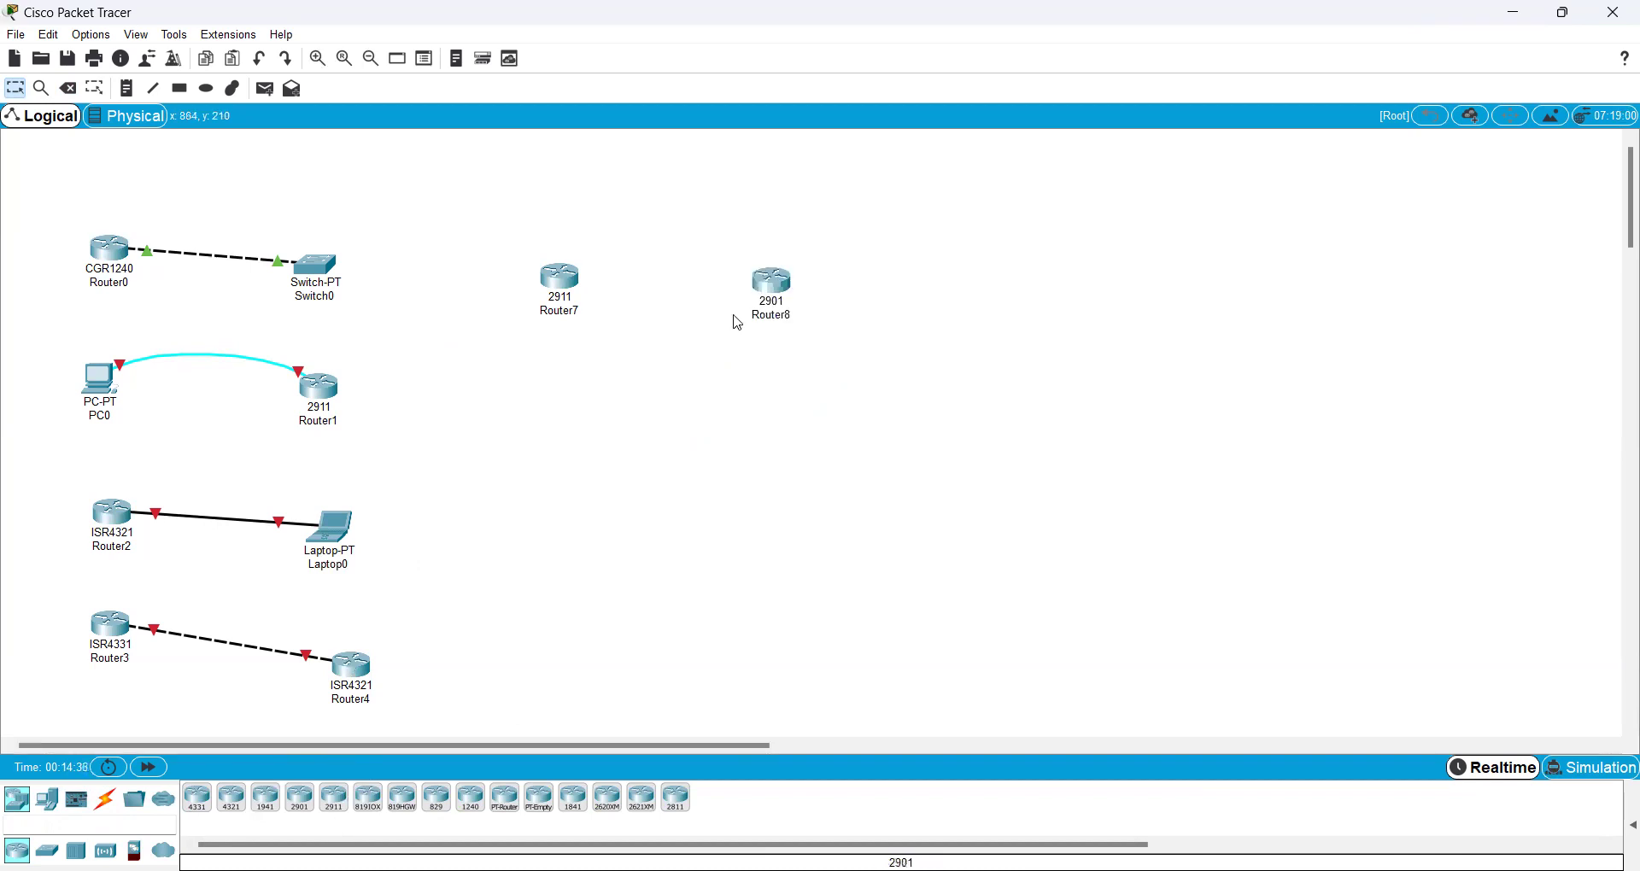
# - Try to attach a fiber cable to the unlinked 2911 router, including its GigabitEthernet0/0 and Console ports
pyautogui.click(105, 800)
pyautogui.click(333, 798)
pyautogui.click(561, 275)
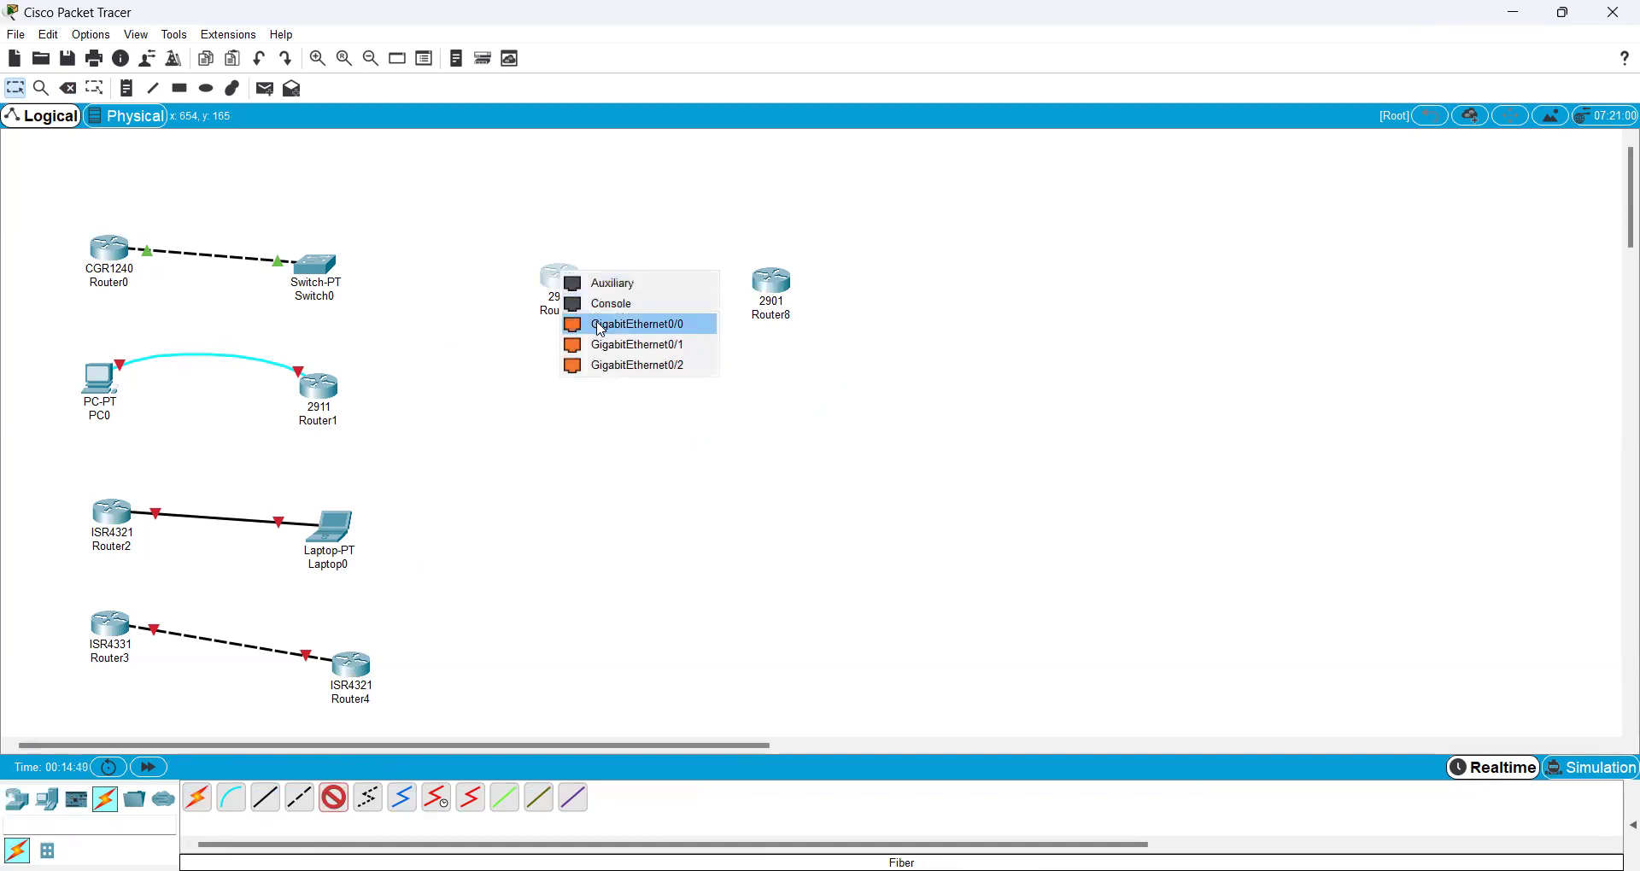
pyautogui.click(601, 325)
pyautogui.click(893, 471)
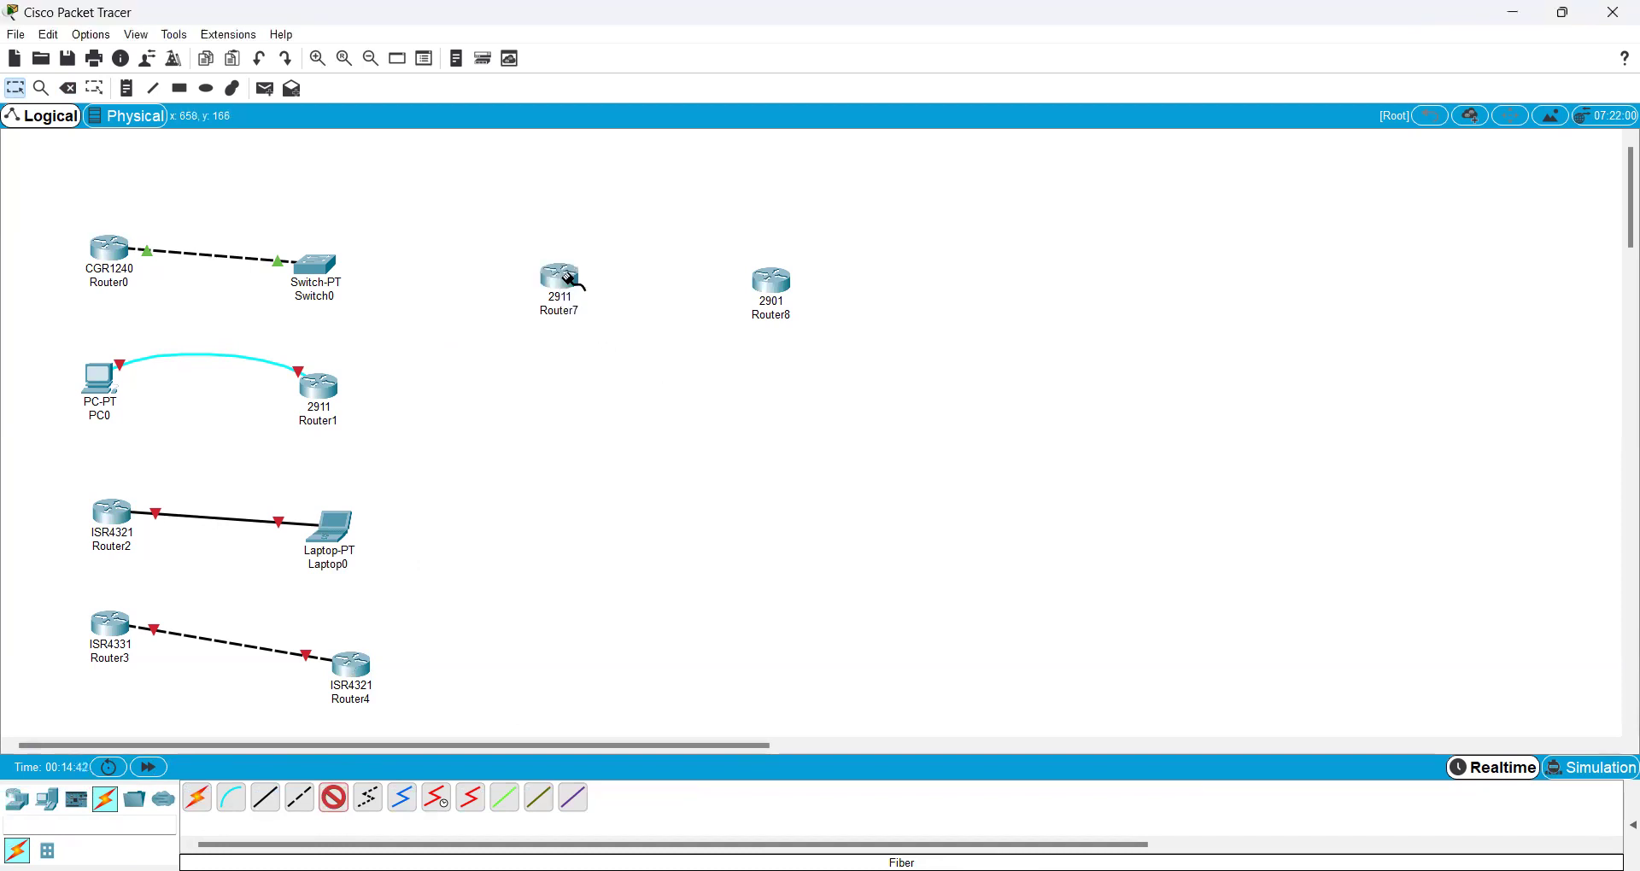
pyautogui.click(571, 278)
pyautogui.click(601, 304)
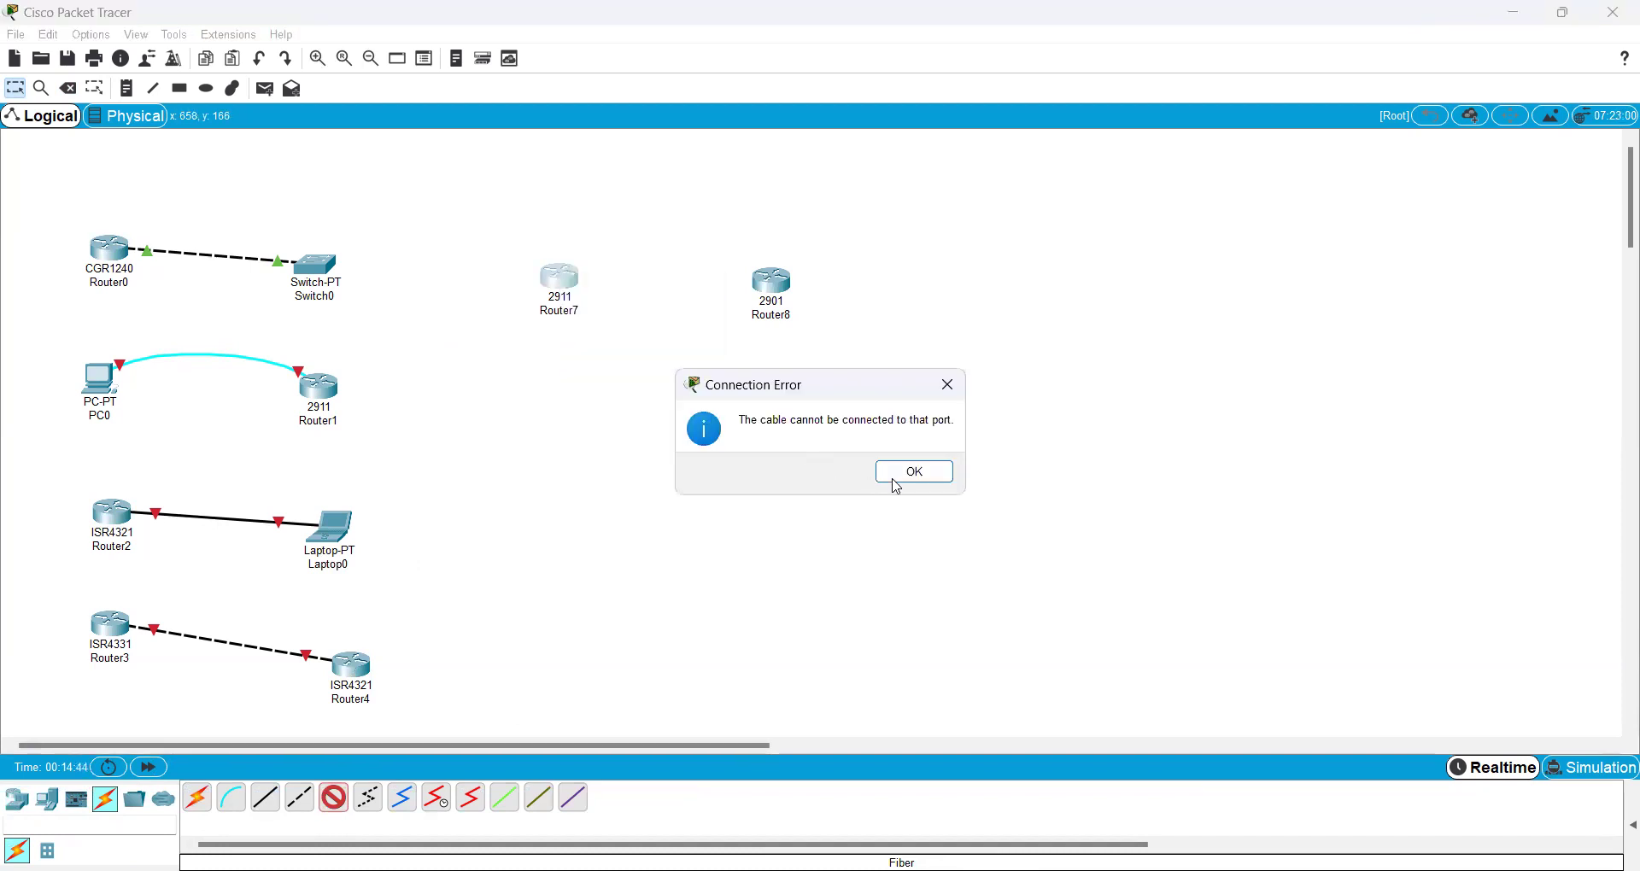
pyautogui.click(904, 472)
pyautogui.click(549, 279)
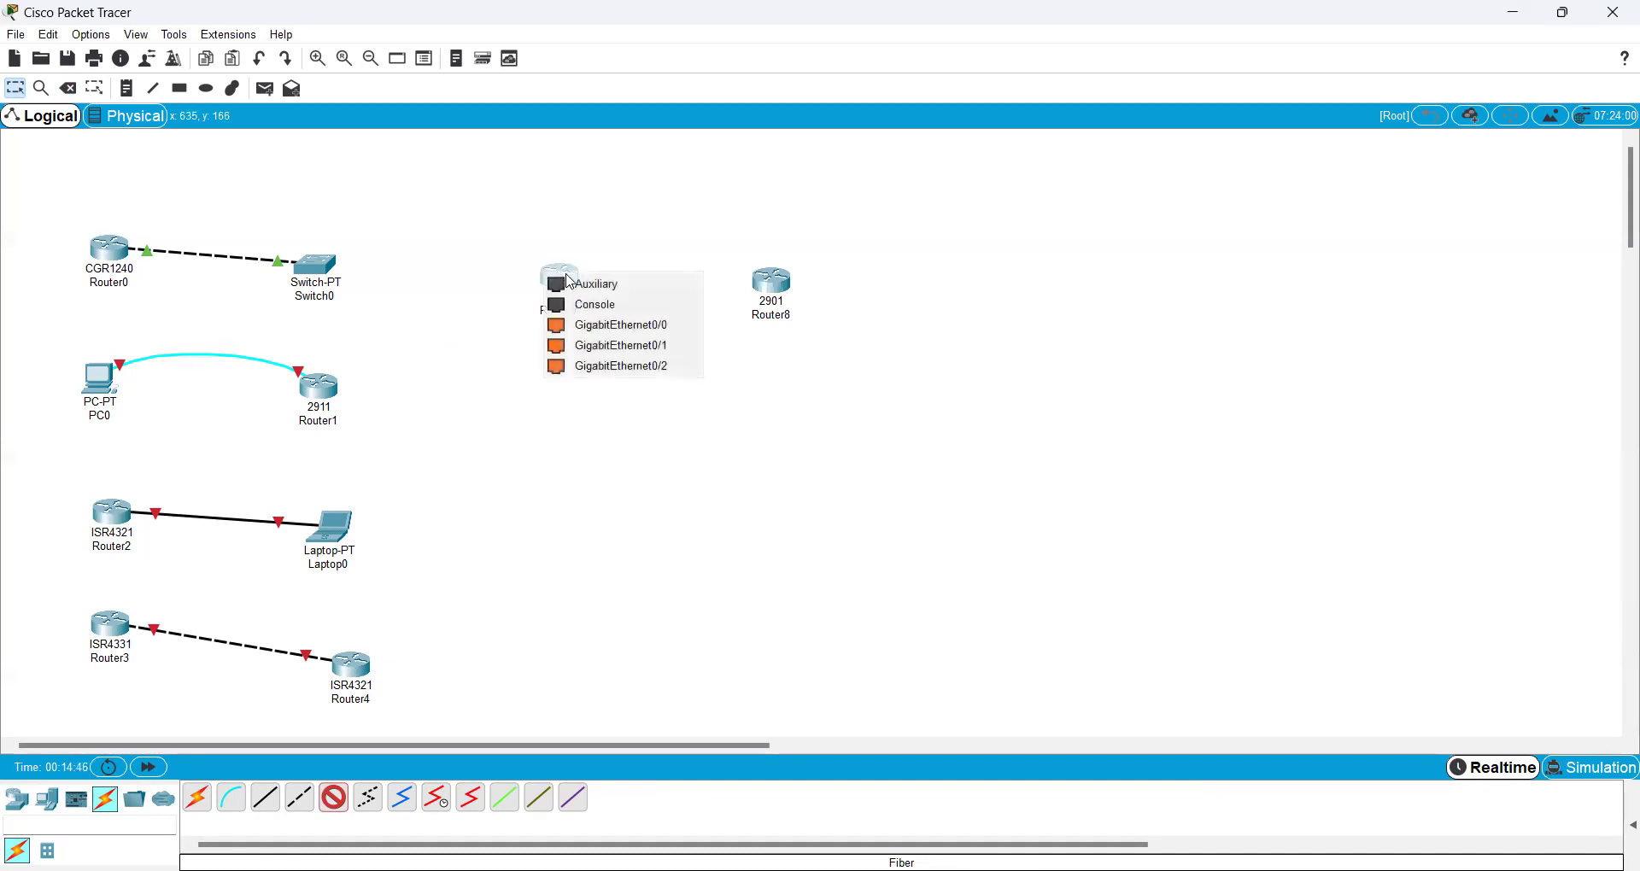
pyautogui.press('Return')
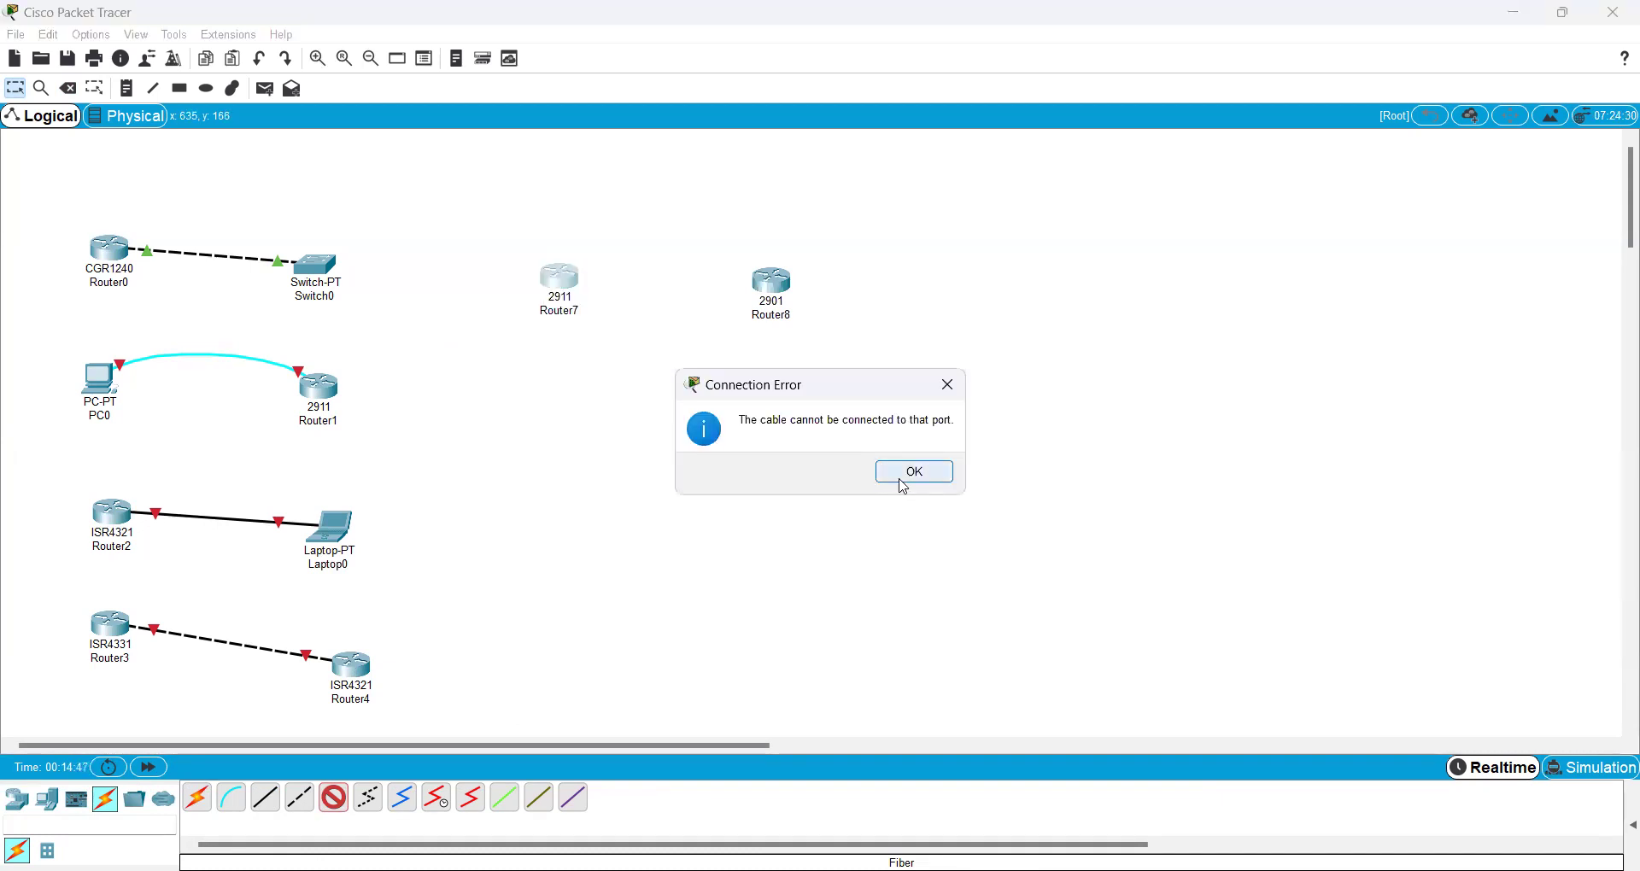
pyautogui.click(904, 473)
# - Try to attach the fiber cable to GigabitEthernet0/0 on the 2901 router
pyautogui.click(771, 282)
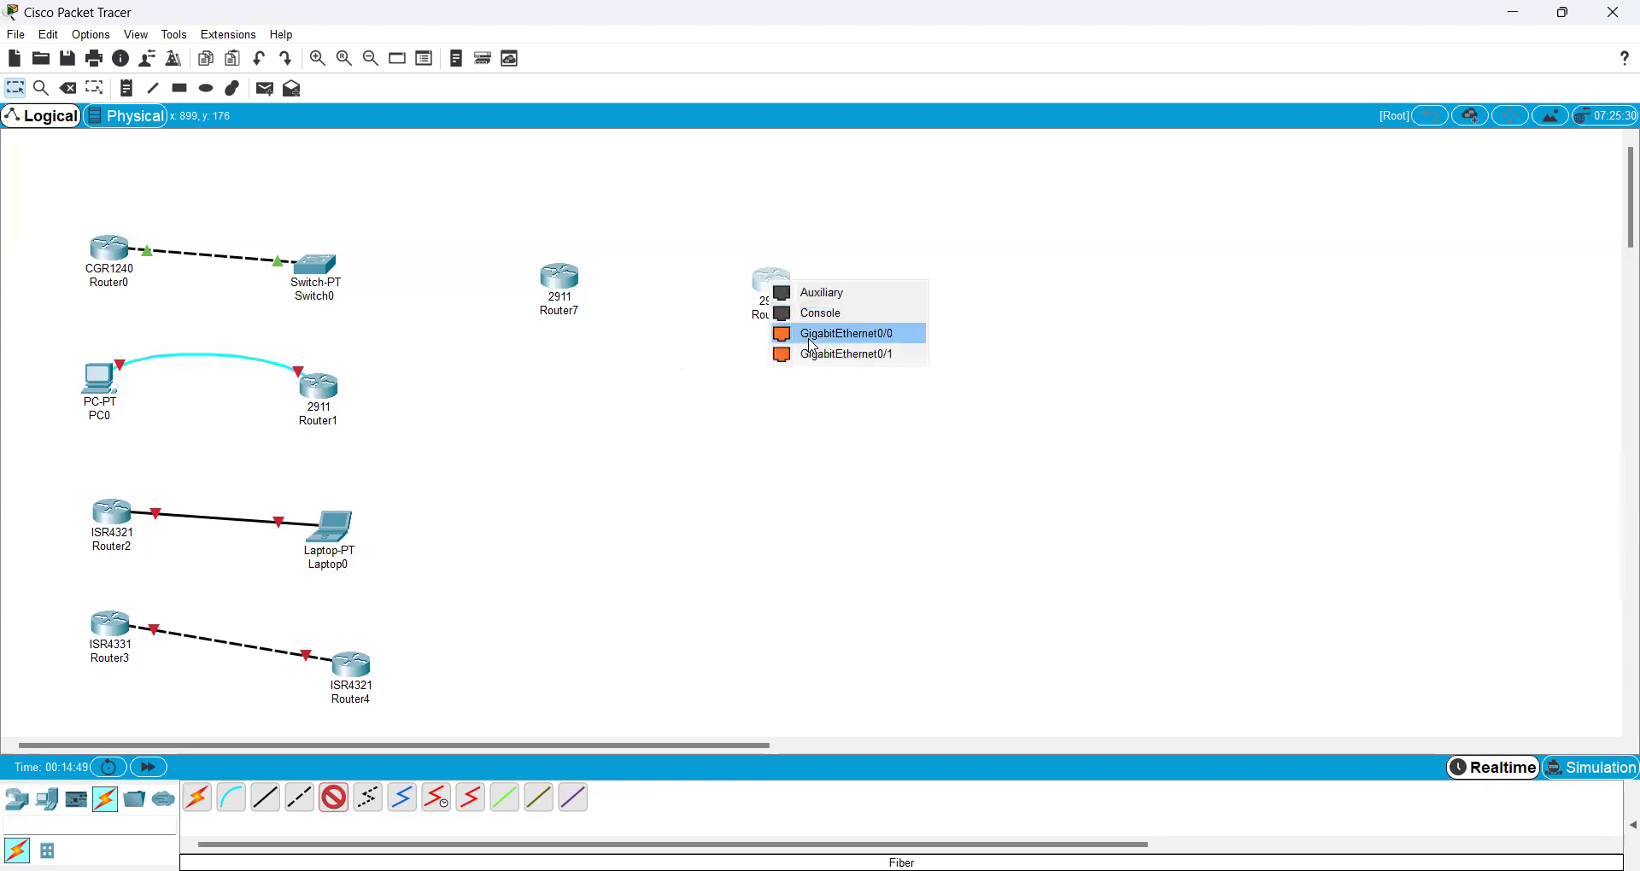
pyautogui.click(810, 341)
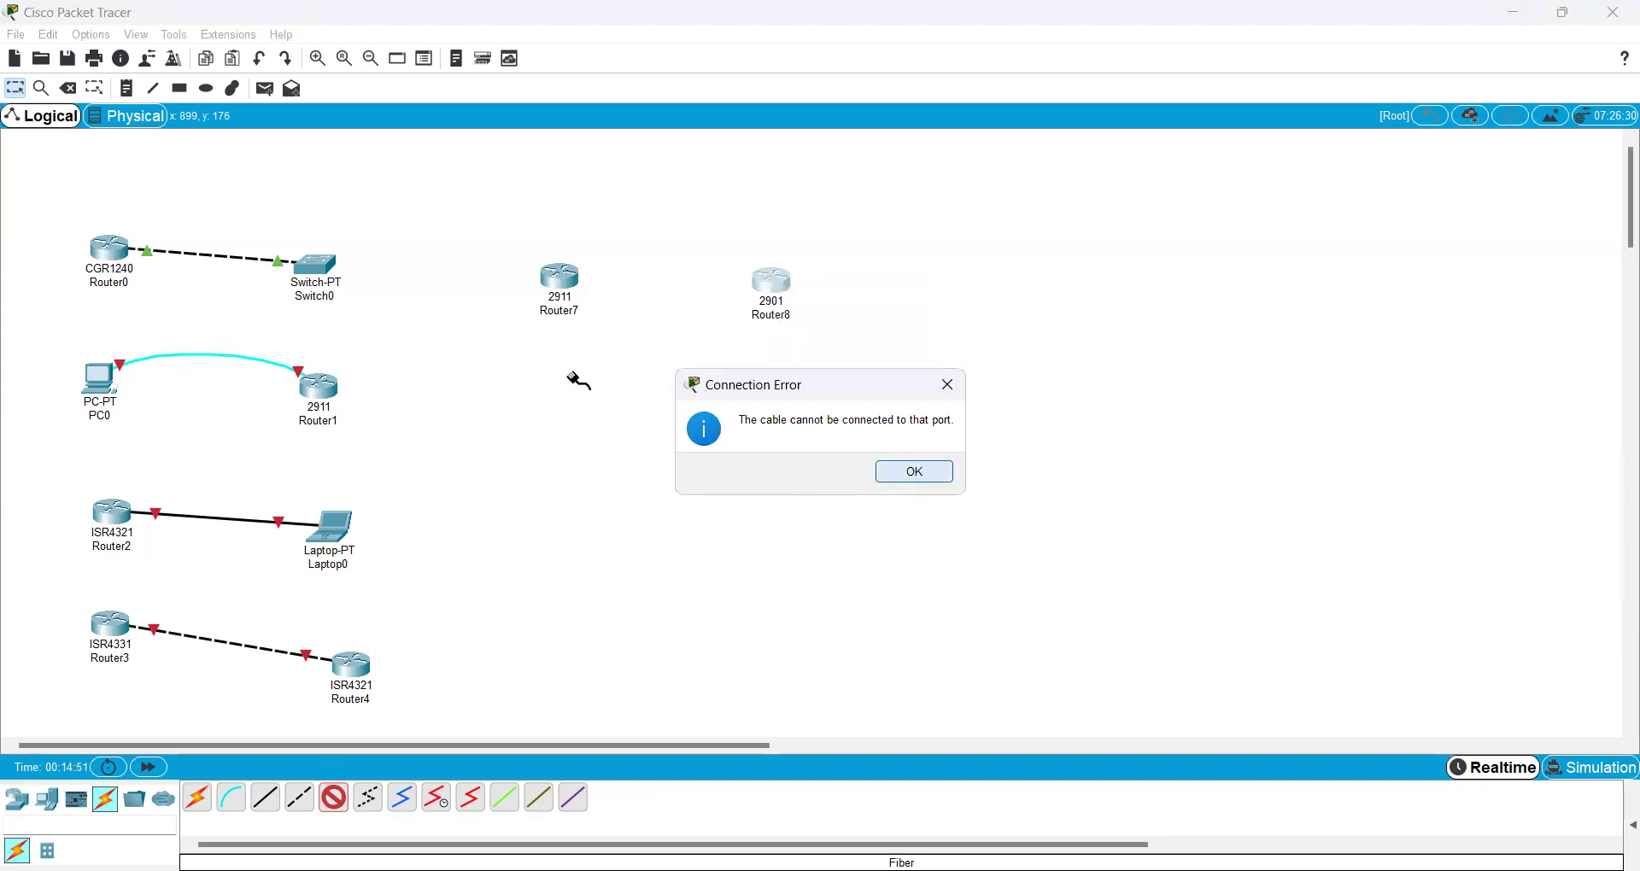
pyautogui.press('Return')
# - Delete the unlinked 2911 and 2901 routers, leaving delete mode when done
pyautogui.click(65, 88)
pyautogui.click(555, 289)
pyautogui.click(768, 285)
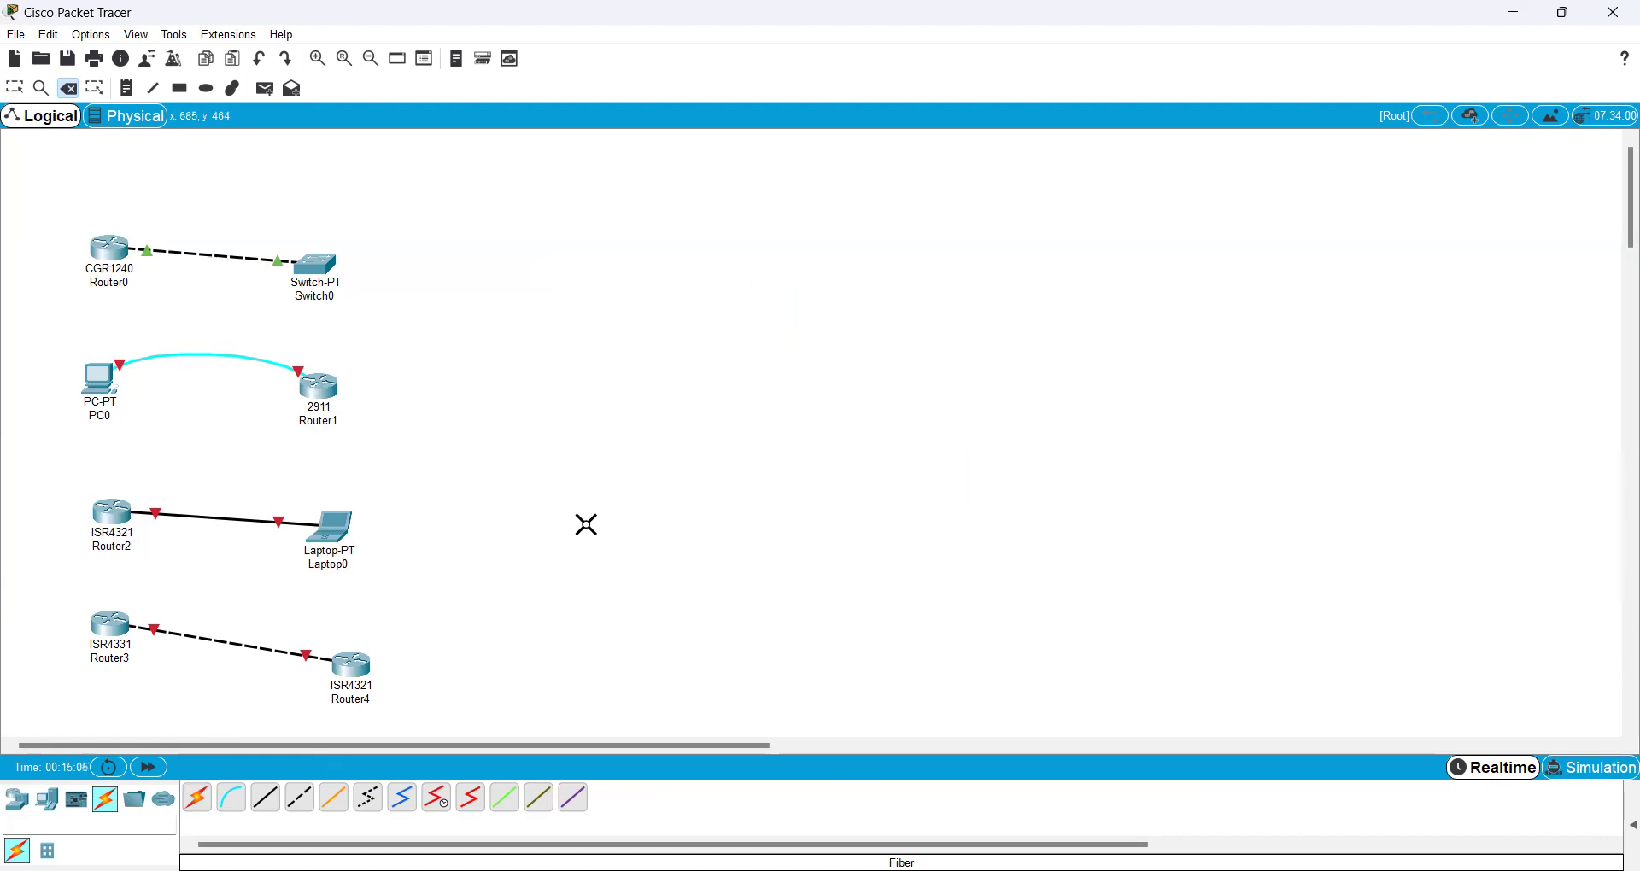
pyautogui.press('Escape')
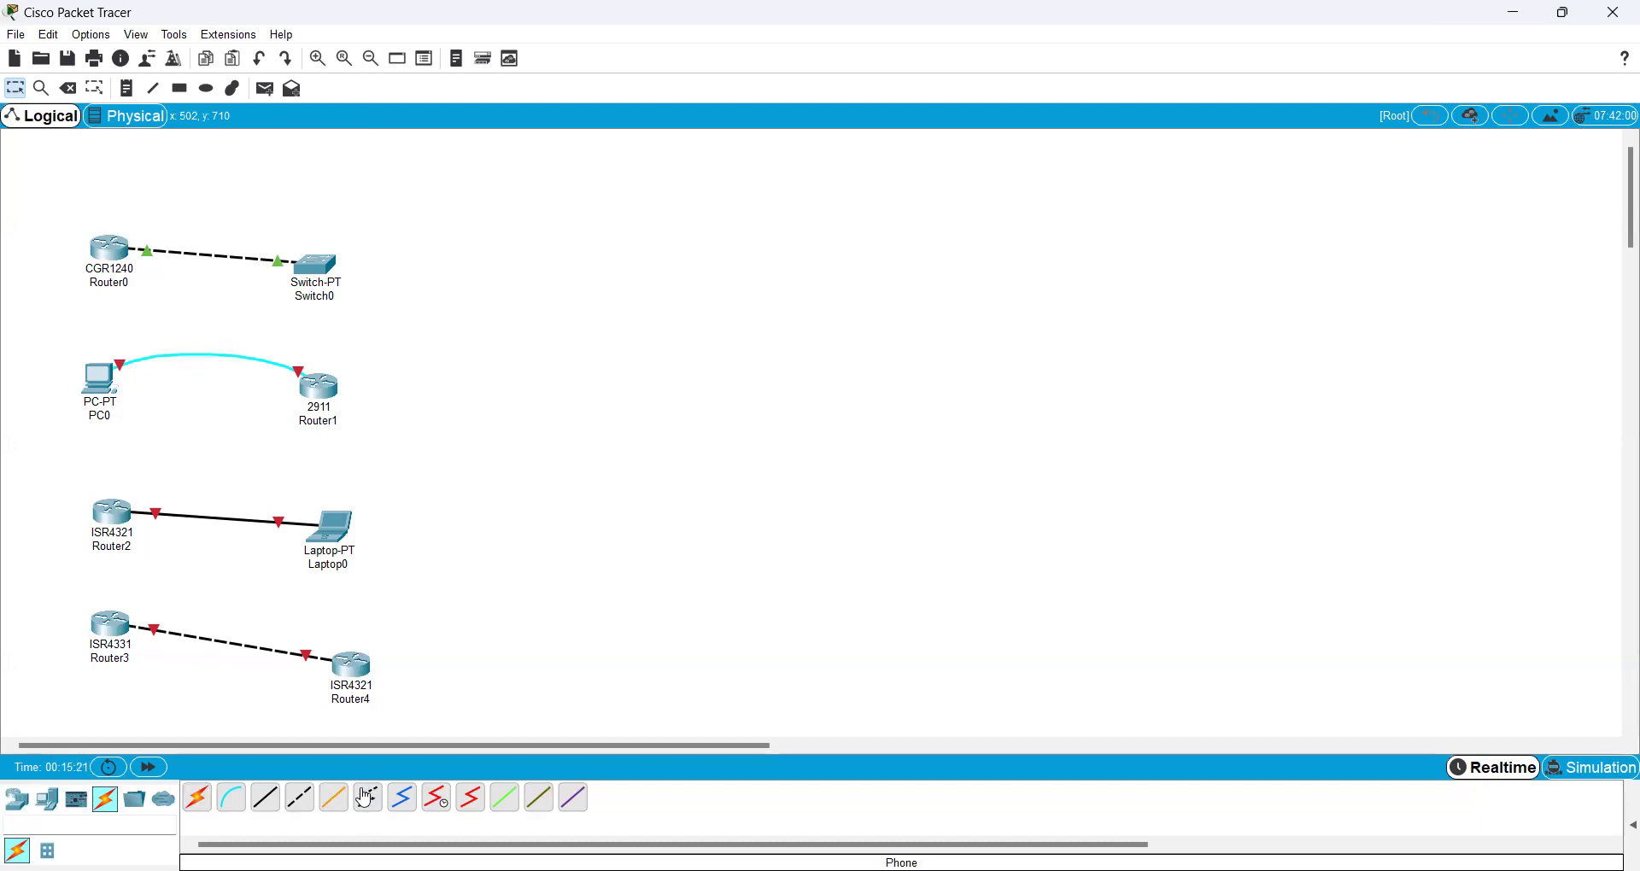
# - Place two analog phones side by side in the empty area beside the linked 2911 router
pyautogui.click(43, 807)
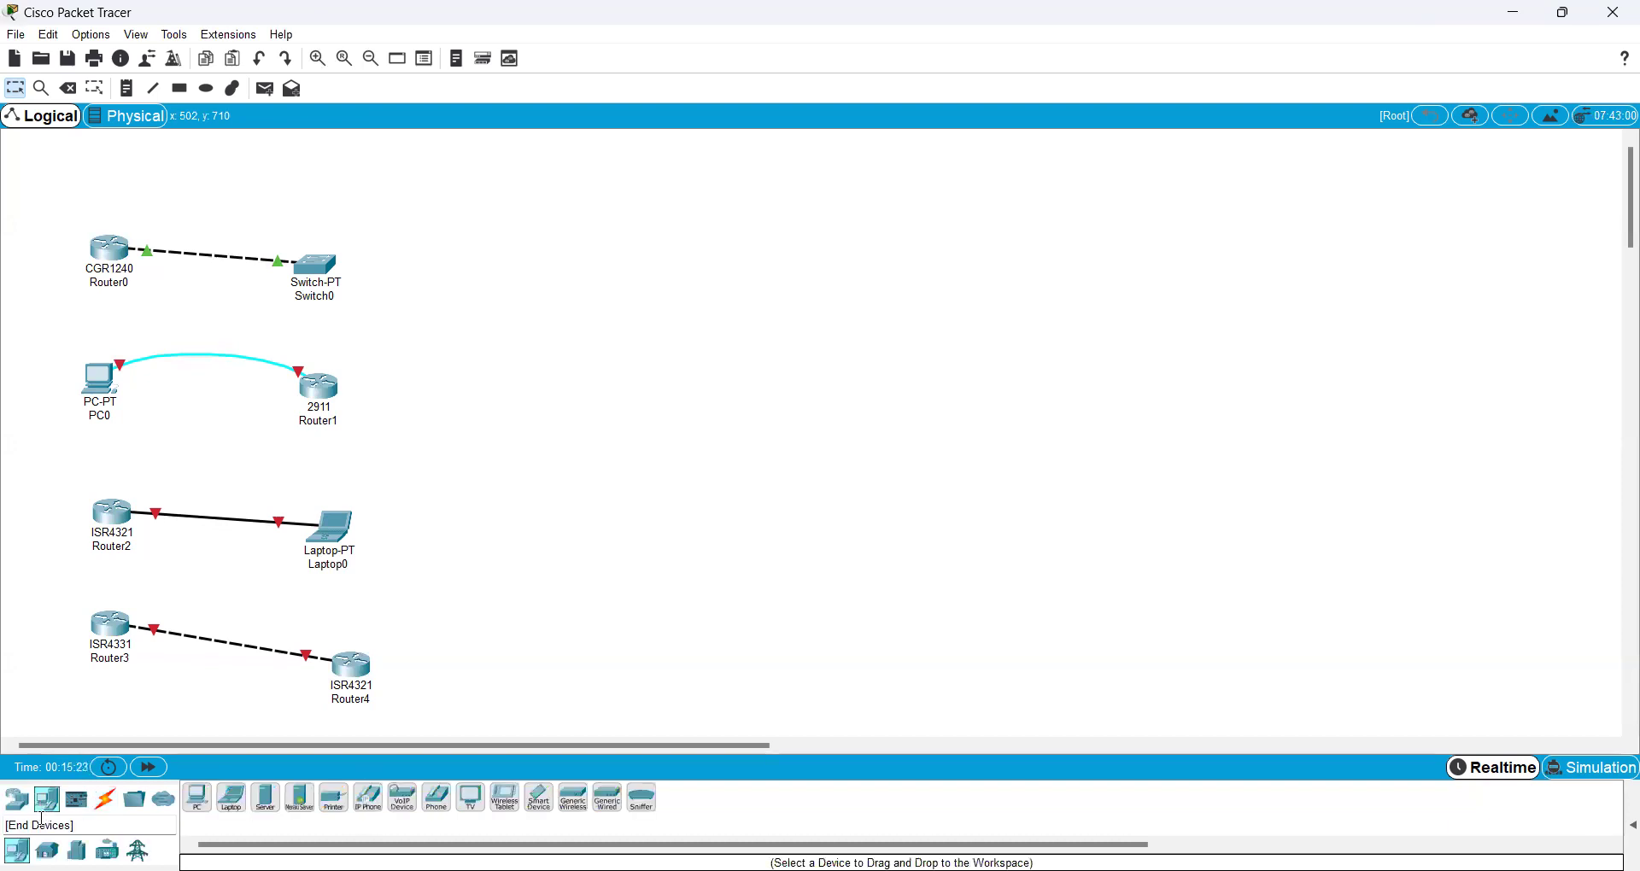
pyautogui.click(368, 798)
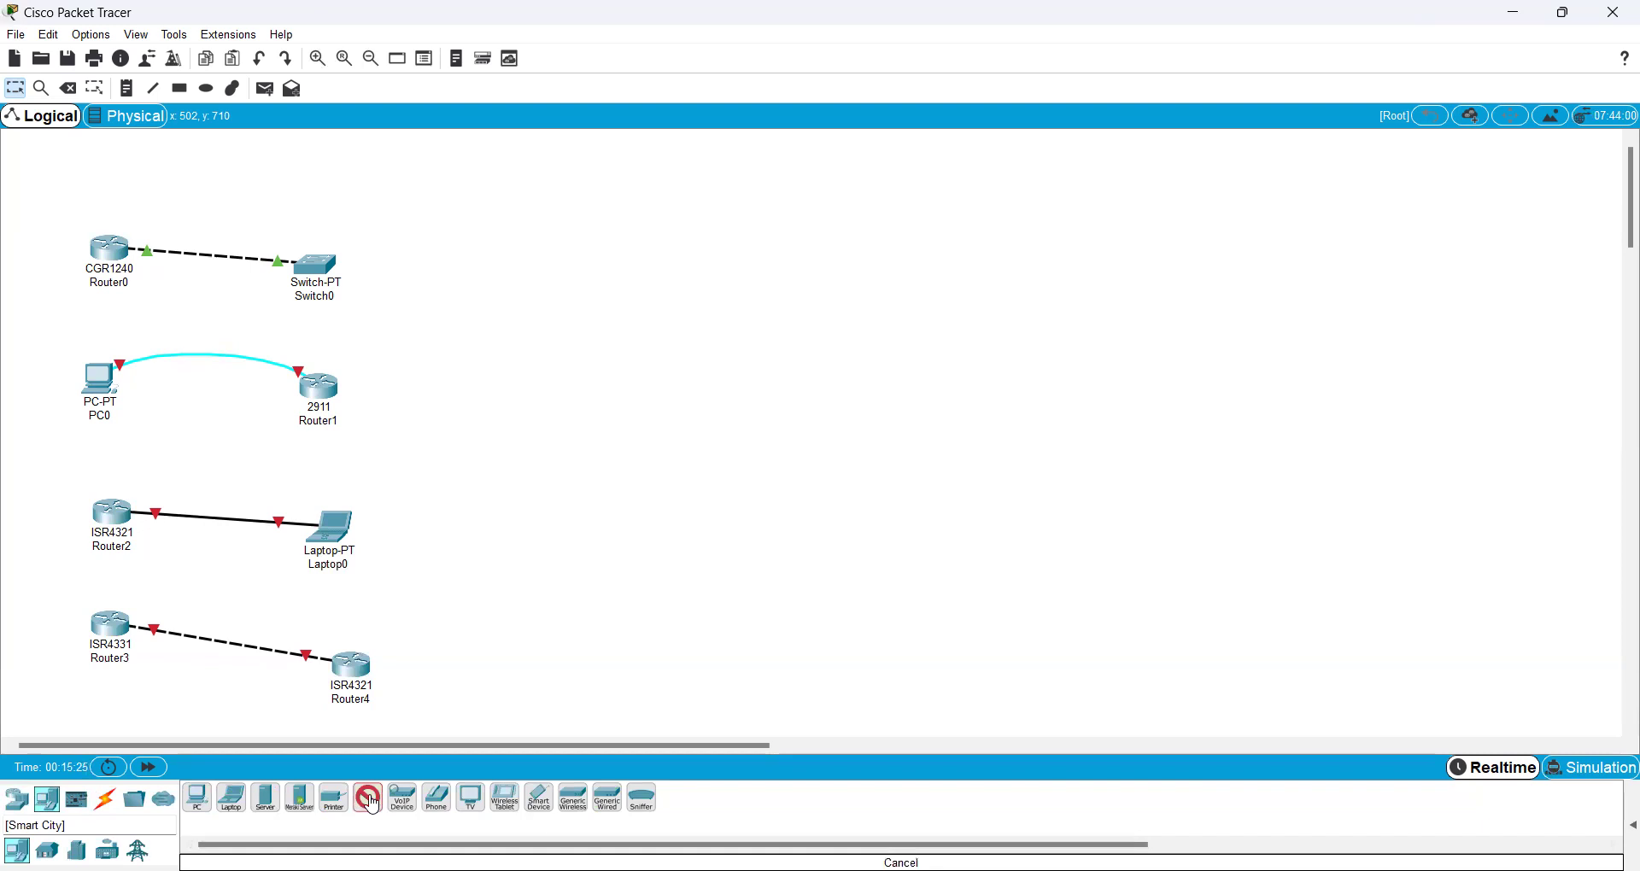
pyautogui.click(436, 799)
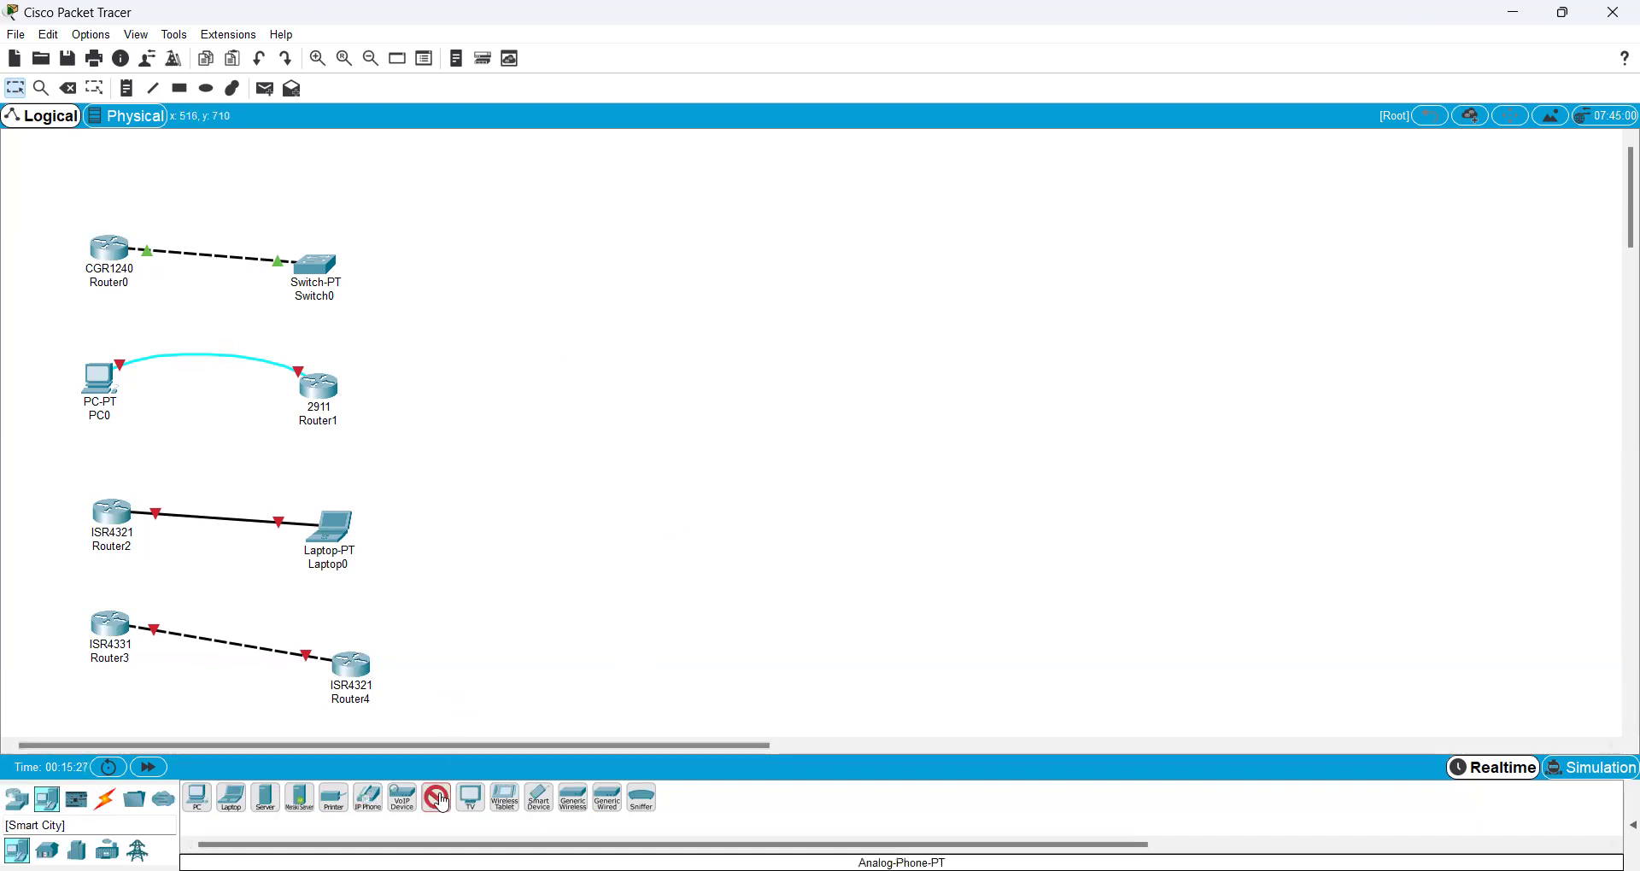
pyautogui.click(454, 348)
pyautogui.click(437, 799)
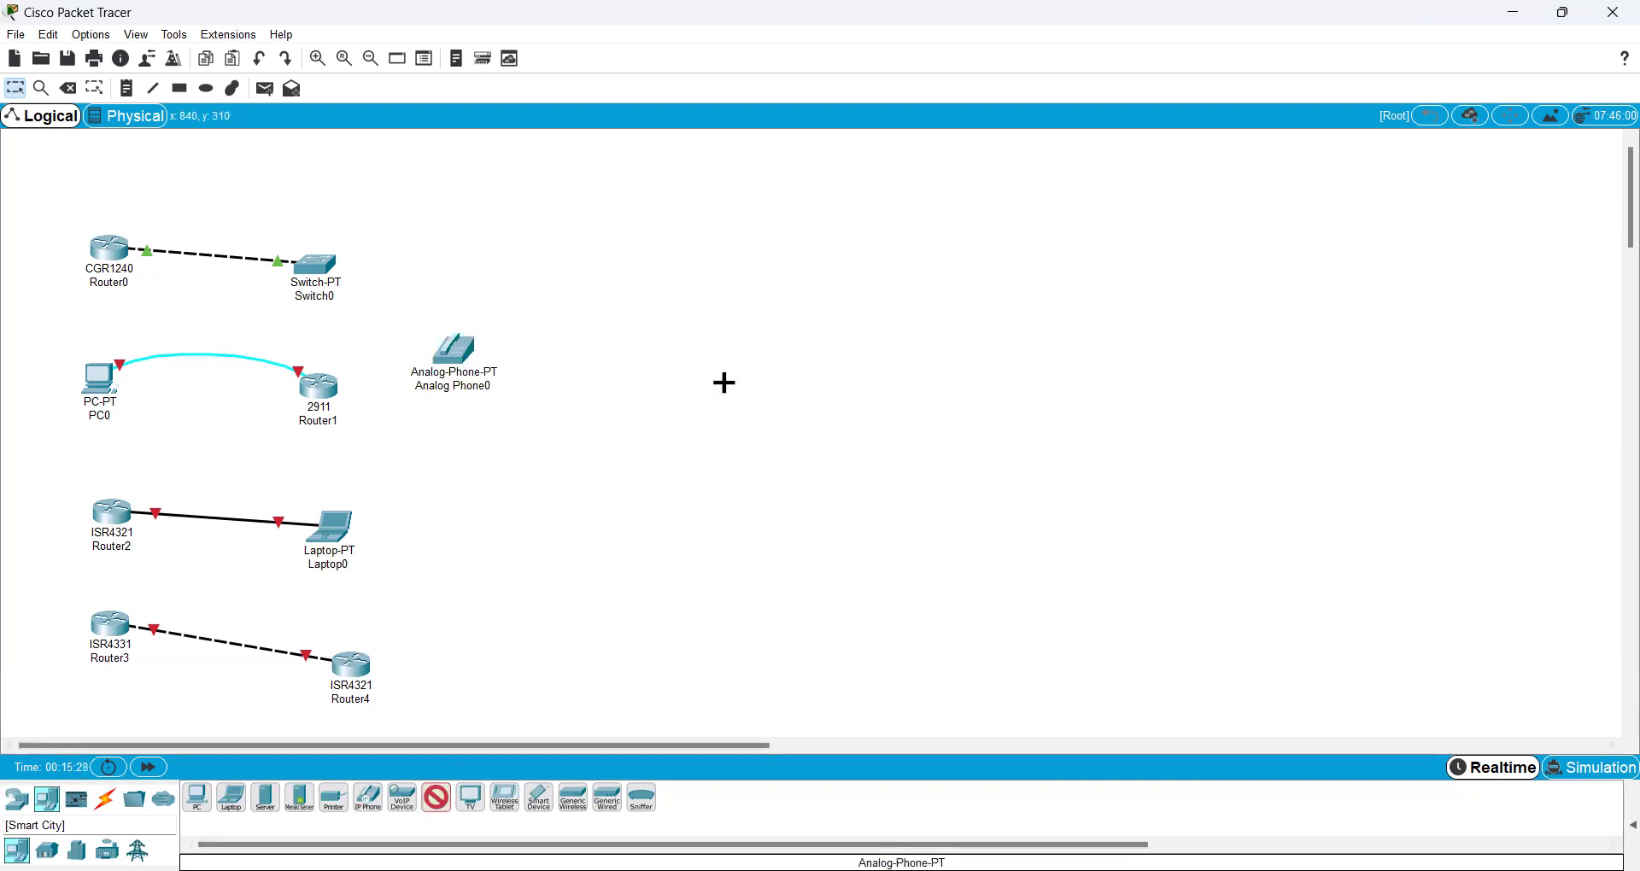
pyautogui.click(721, 357)
# - Connect Port 0 of one analog phone to Port 0 of the other with a phone cable
pyautogui.click(104, 803)
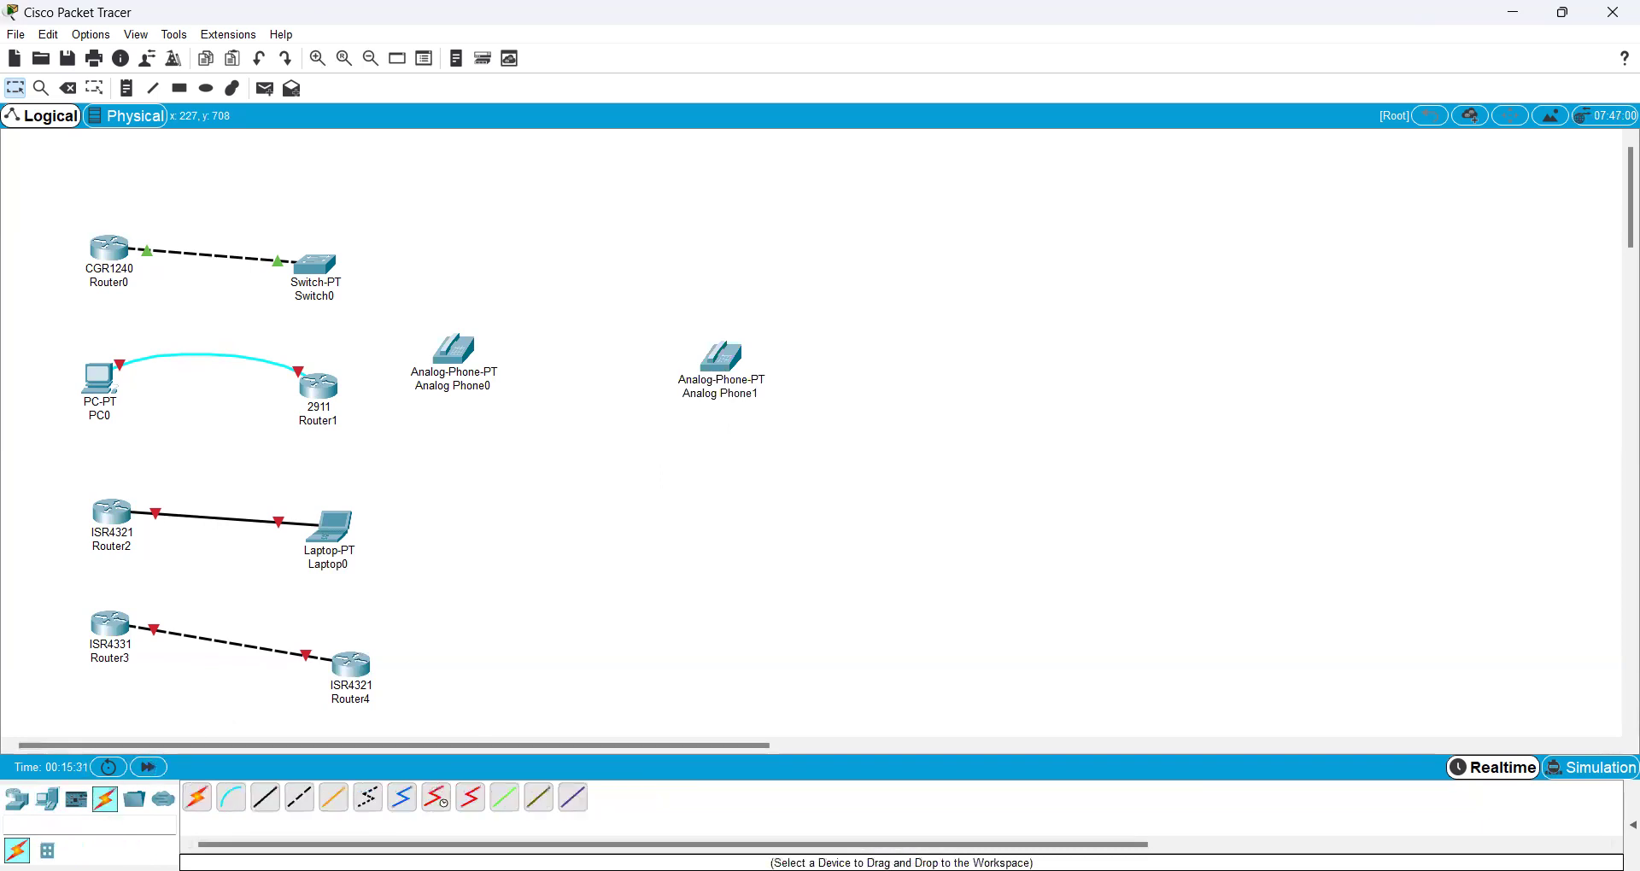
pyautogui.click(367, 796)
pyautogui.click(464, 352)
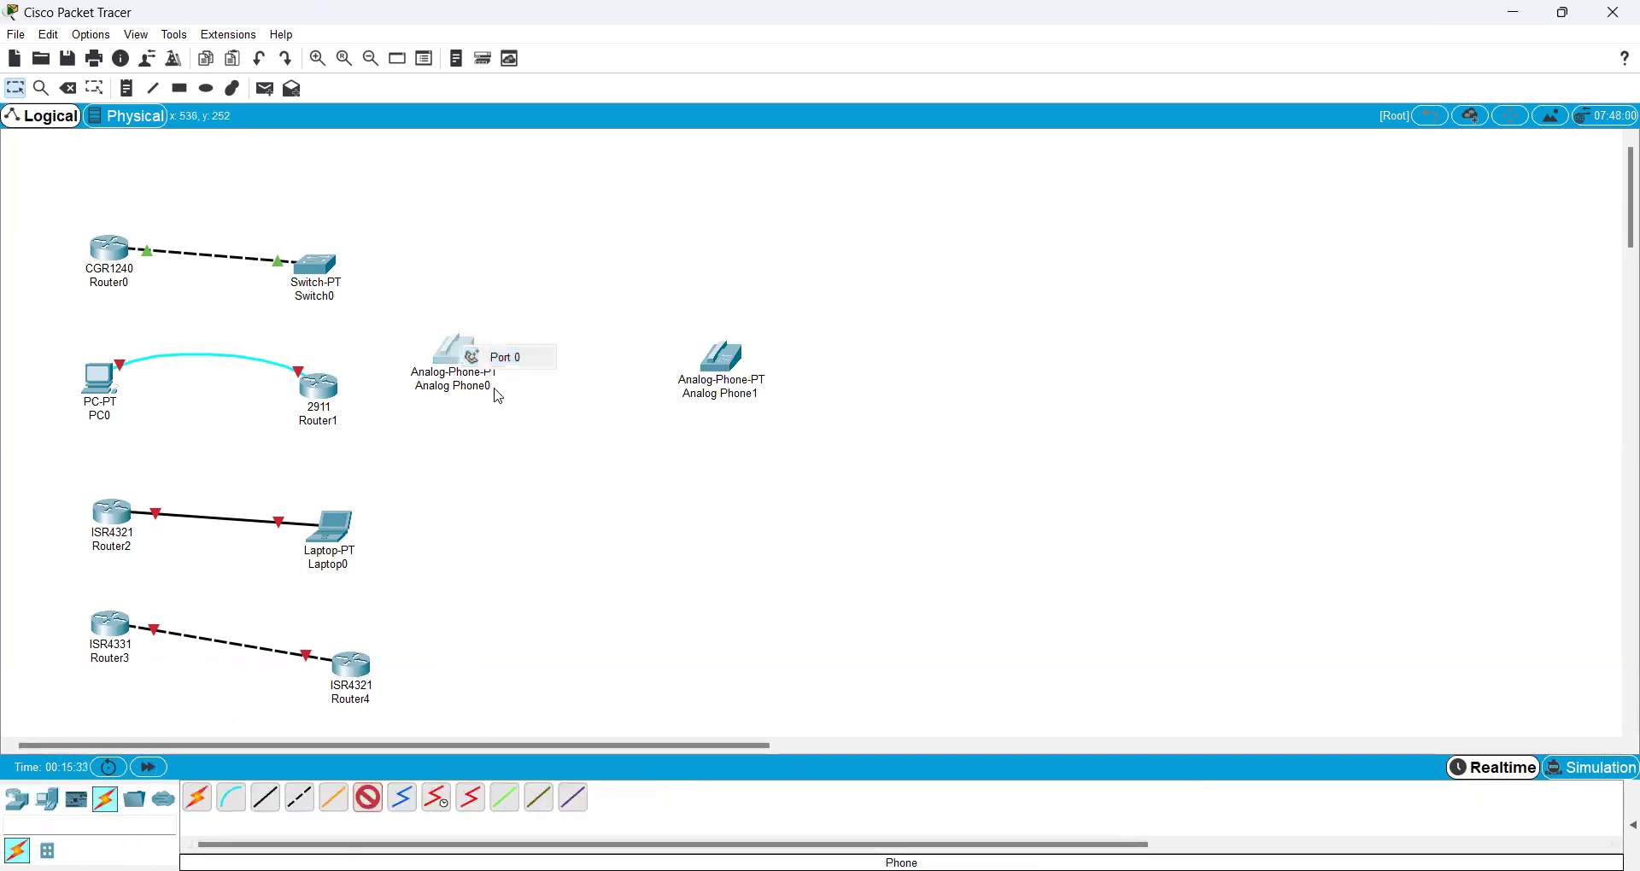
pyautogui.click(504, 356)
pyautogui.click(720, 363)
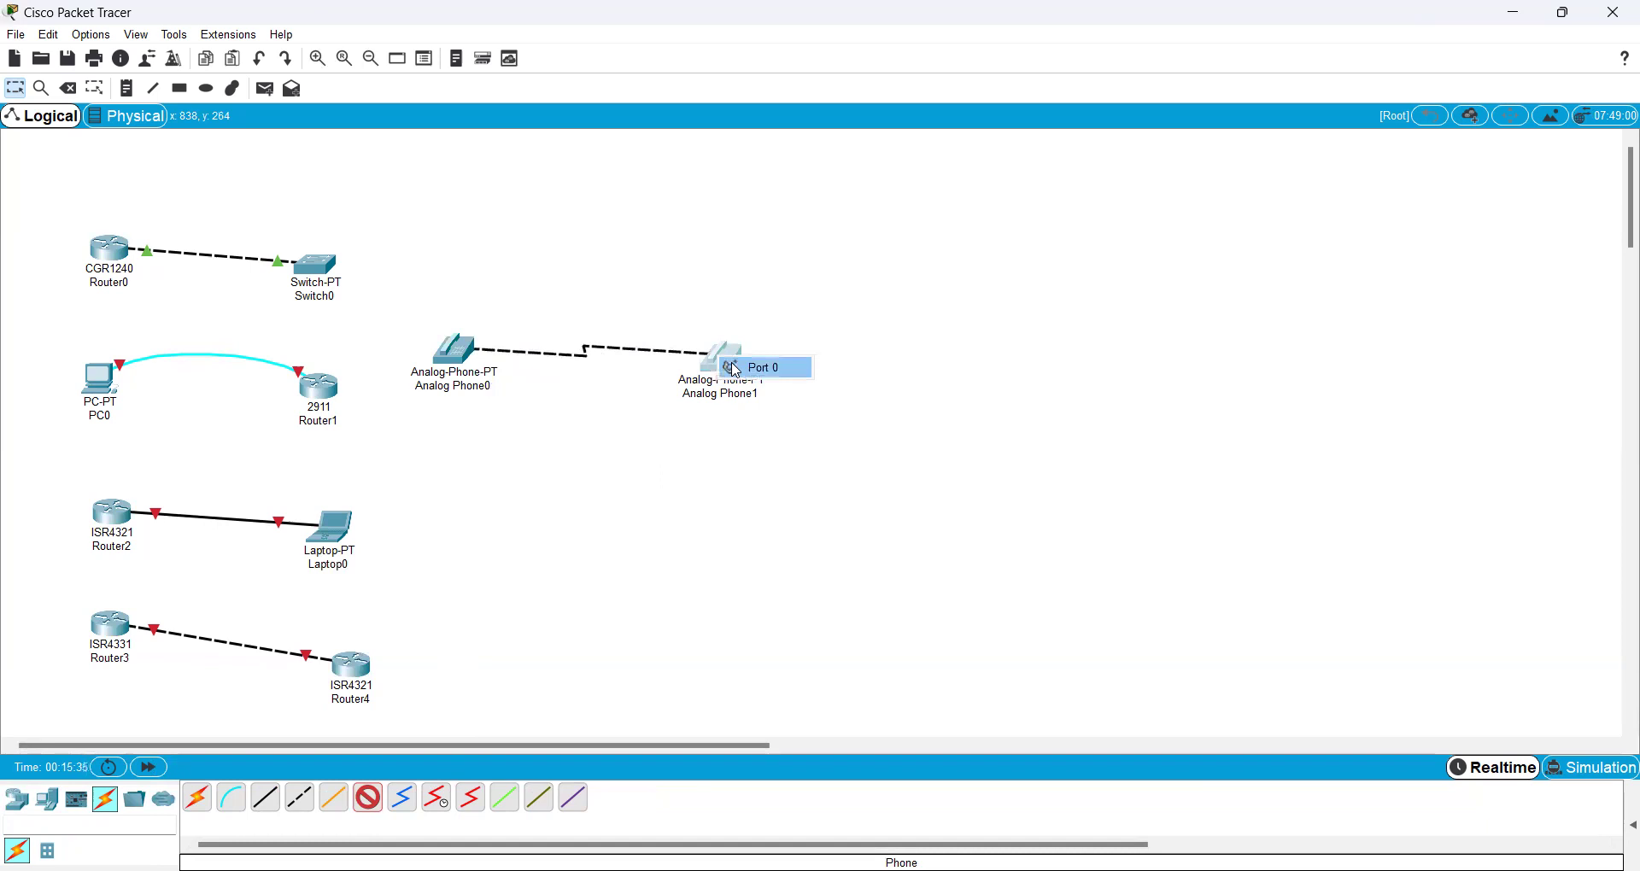
pyautogui.click(736, 370)
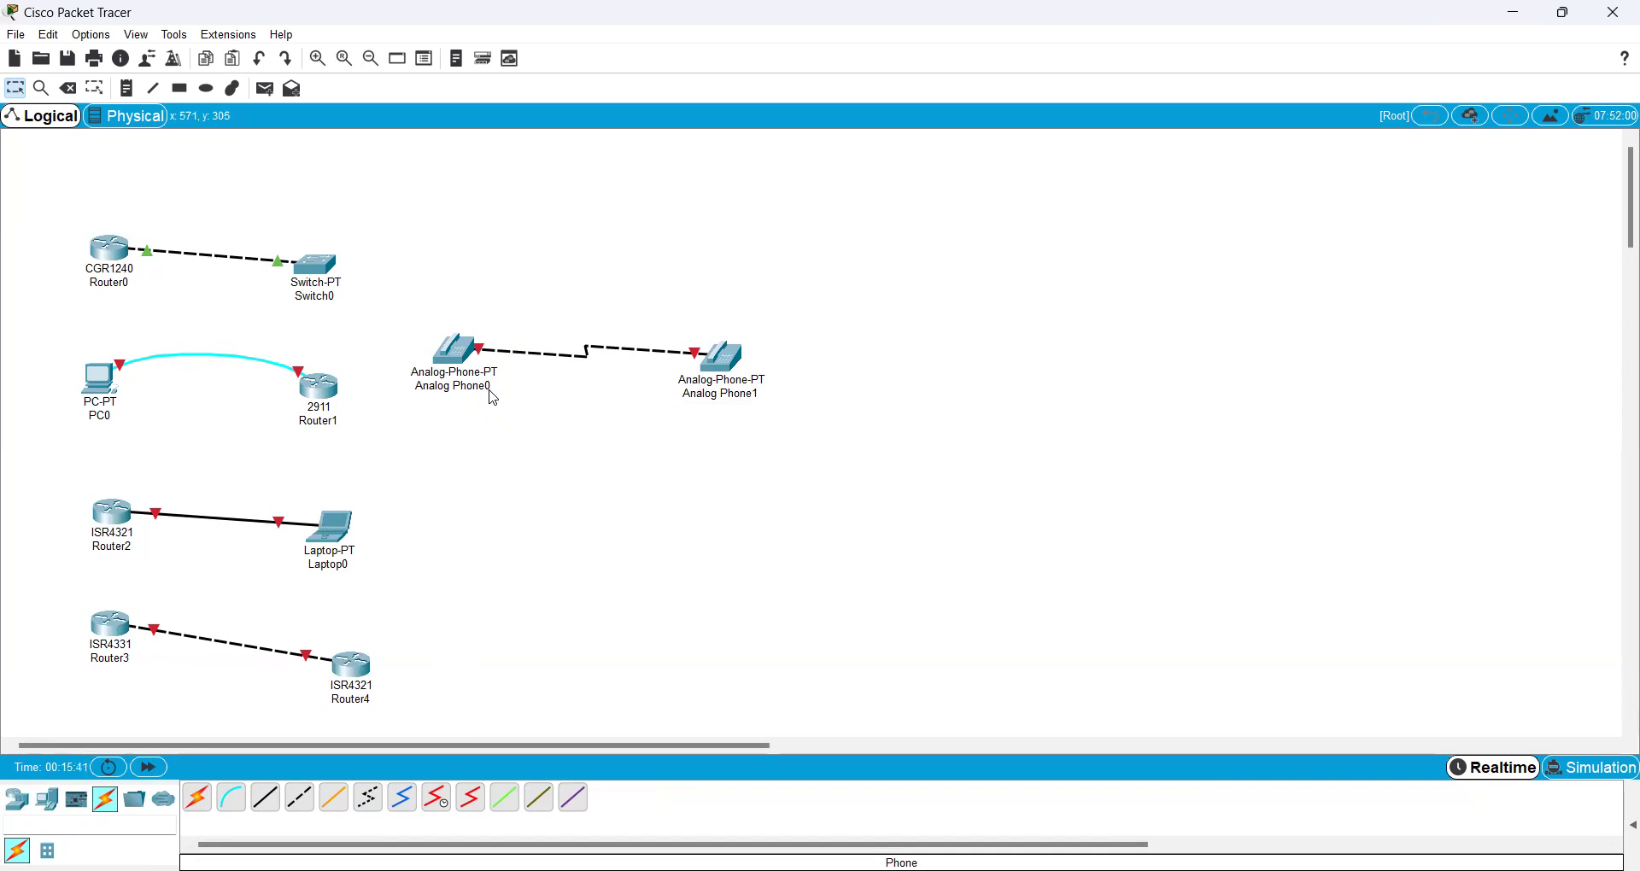
pyautogui.moveTo(493, 398)
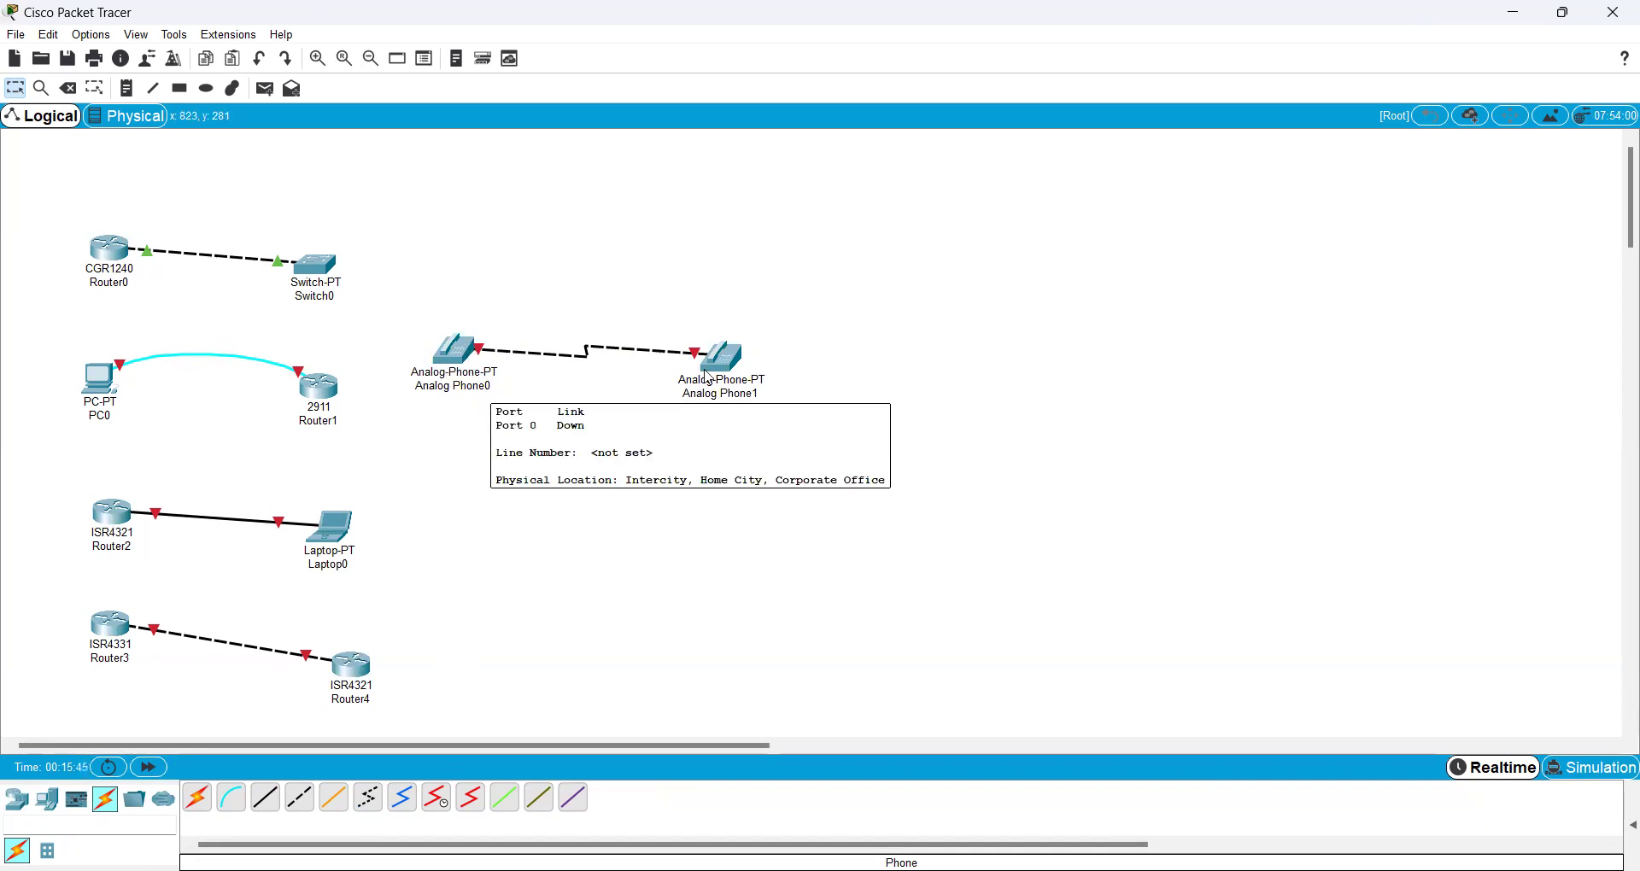
pyautogui.moveTo(708, 377)
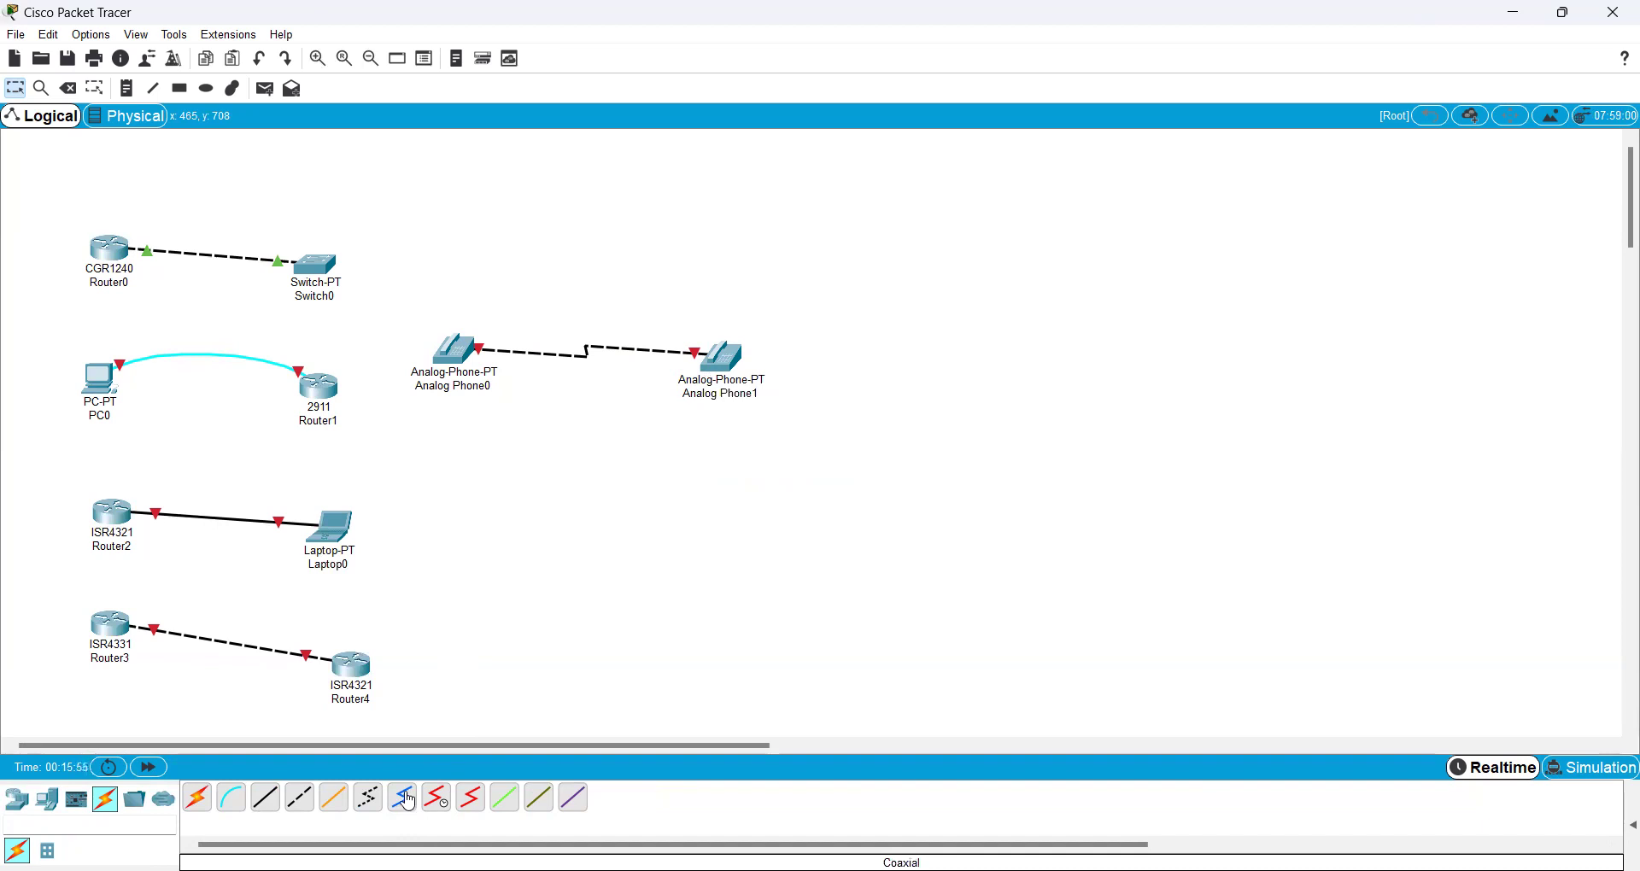
# - Place a TV and a cell tower side by side in the empty area below the two linked analog phones
pyautogui.click(47, 803)
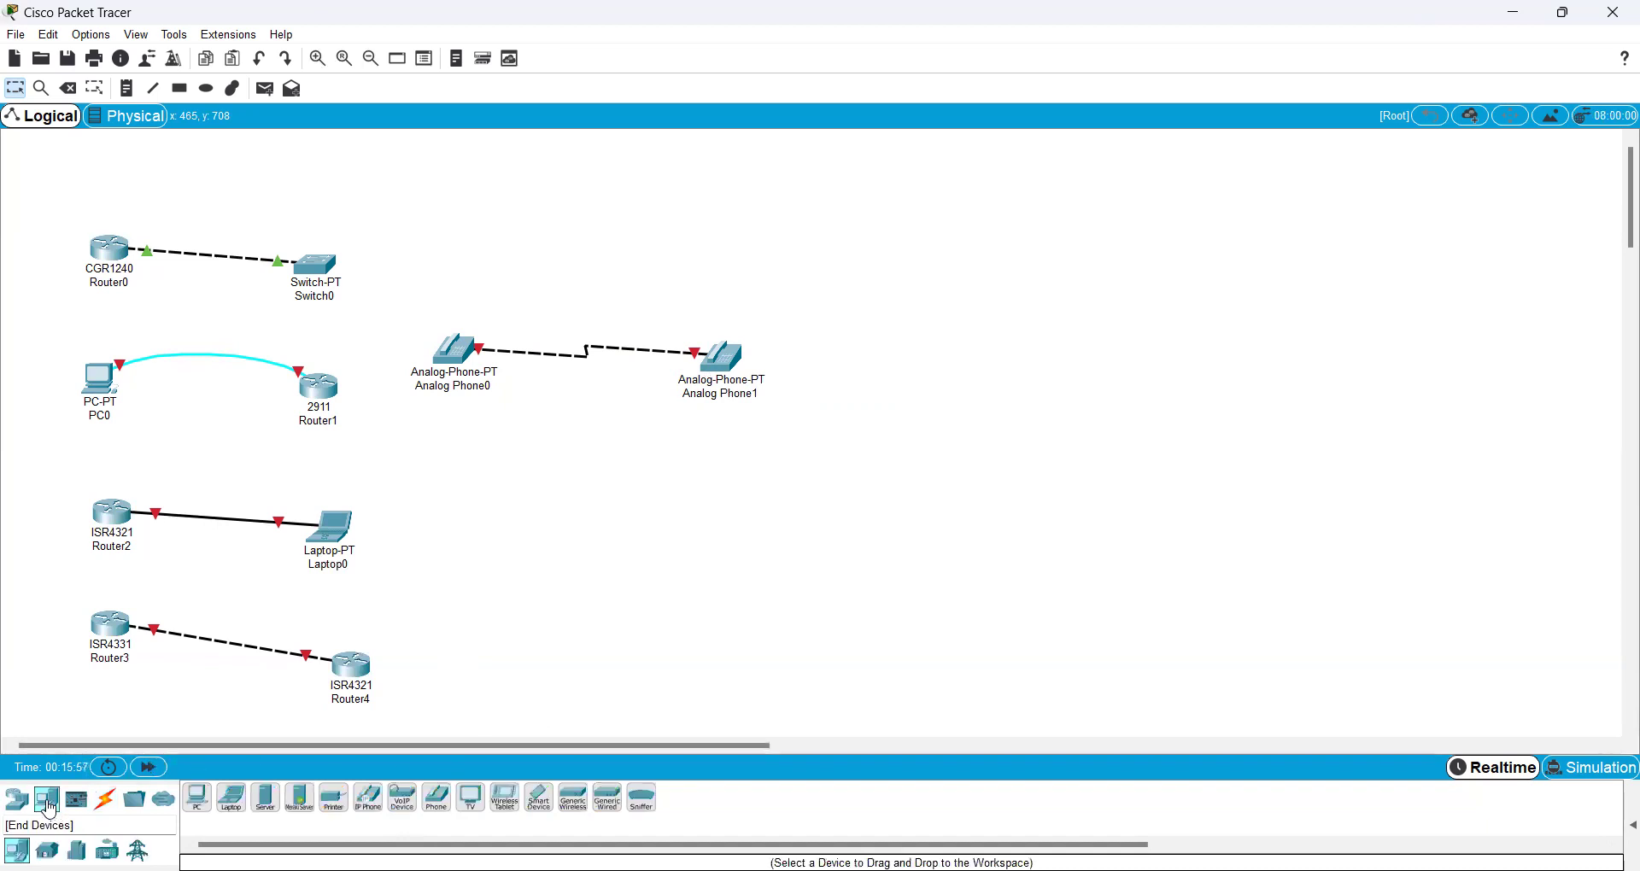
pyautogui.moveTo(471, 799); pyautogui.dragTo(474, 510)
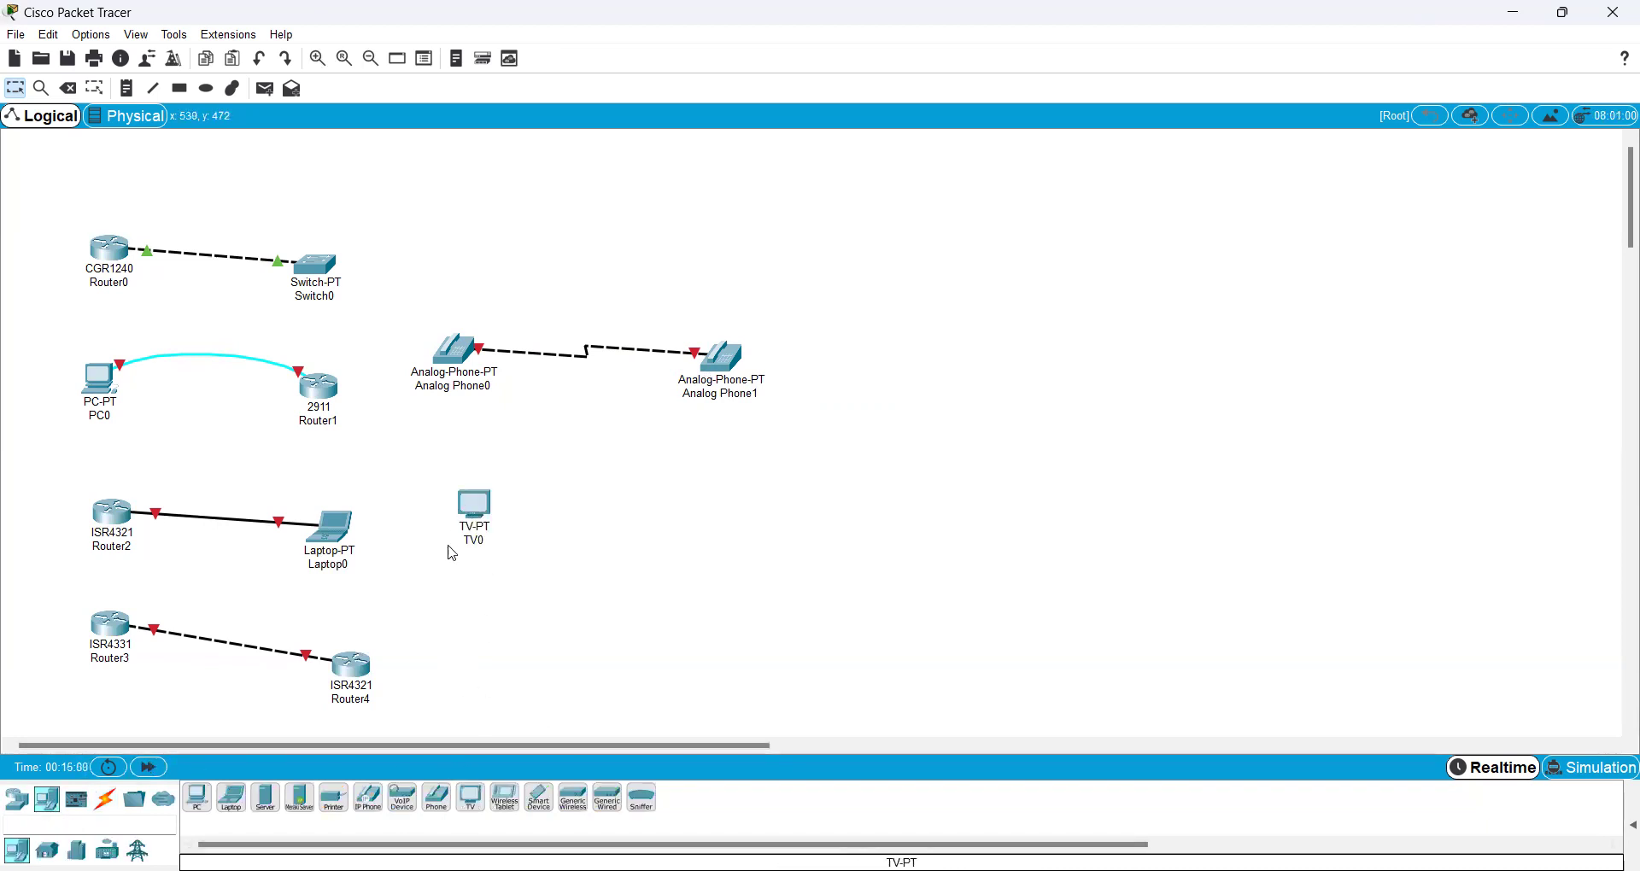
pyautogui.click(26, 807)
pyautogui.click(105, 851)
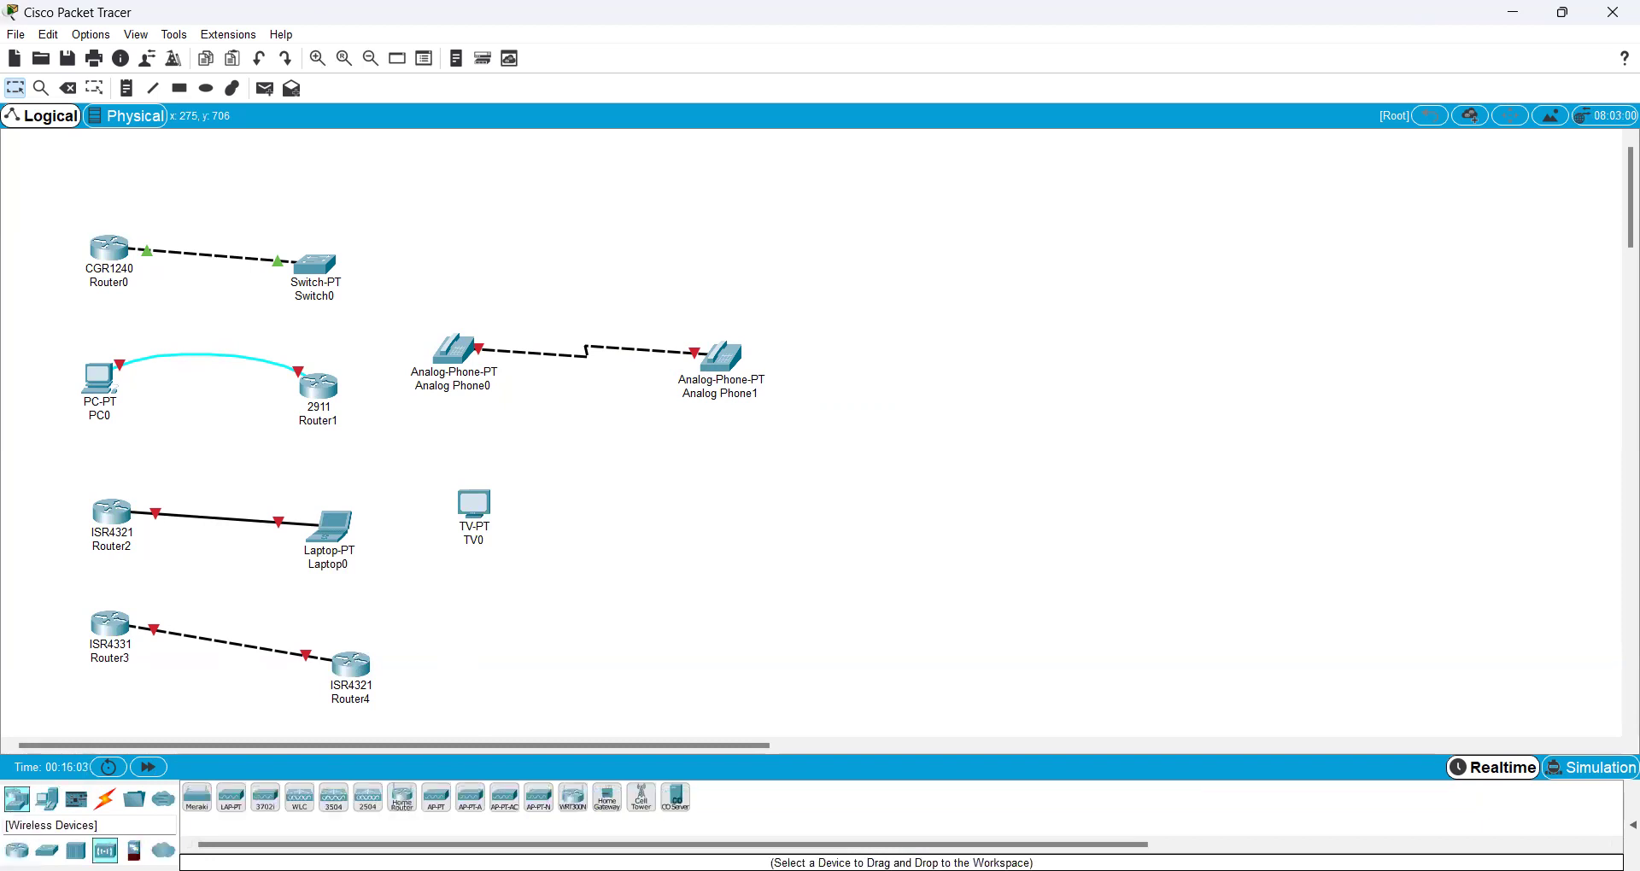
pyautogui.click(642, 797)
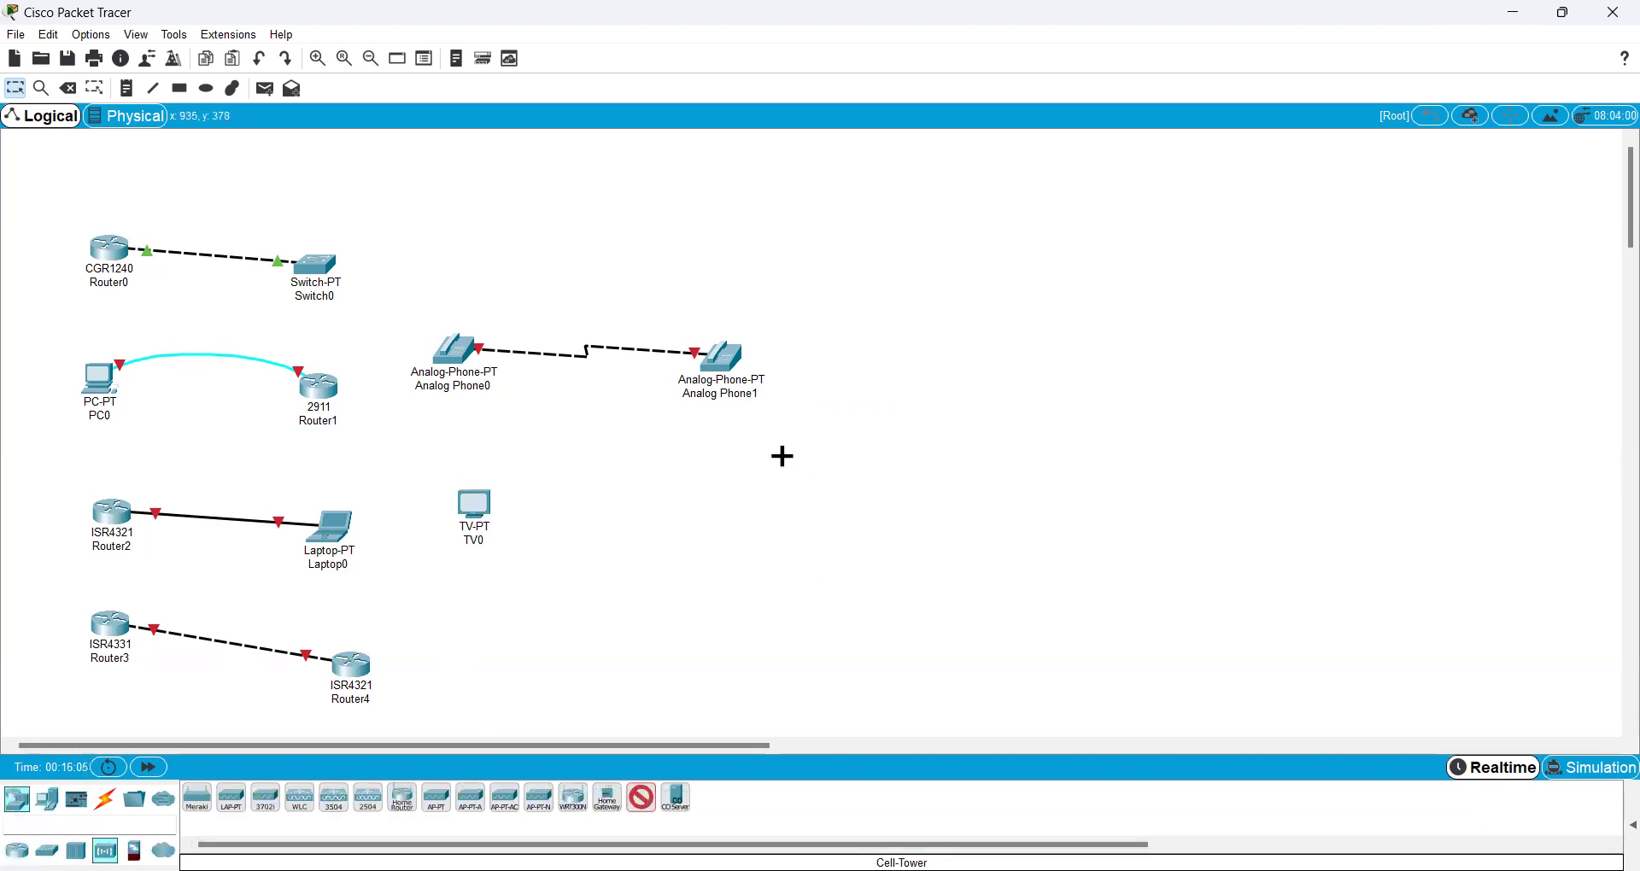
pyautogui.click(759, 509)
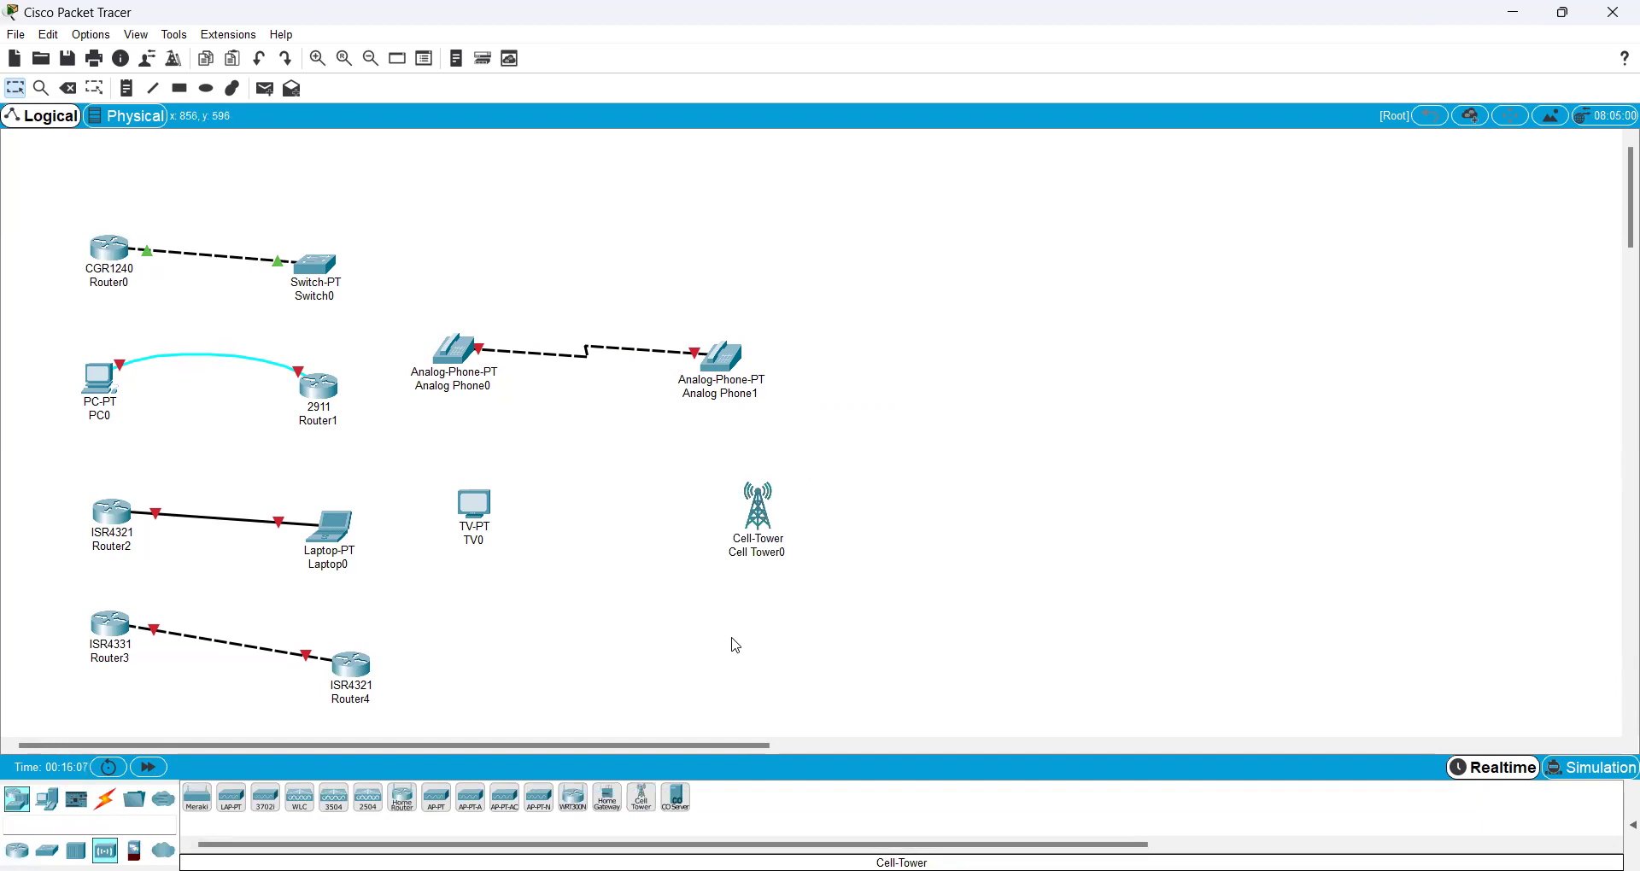
# - Connect the TV to the cell tower with a coaxial cable
pyautogui.click(106, 804)
pyautogui.click(403, 797)
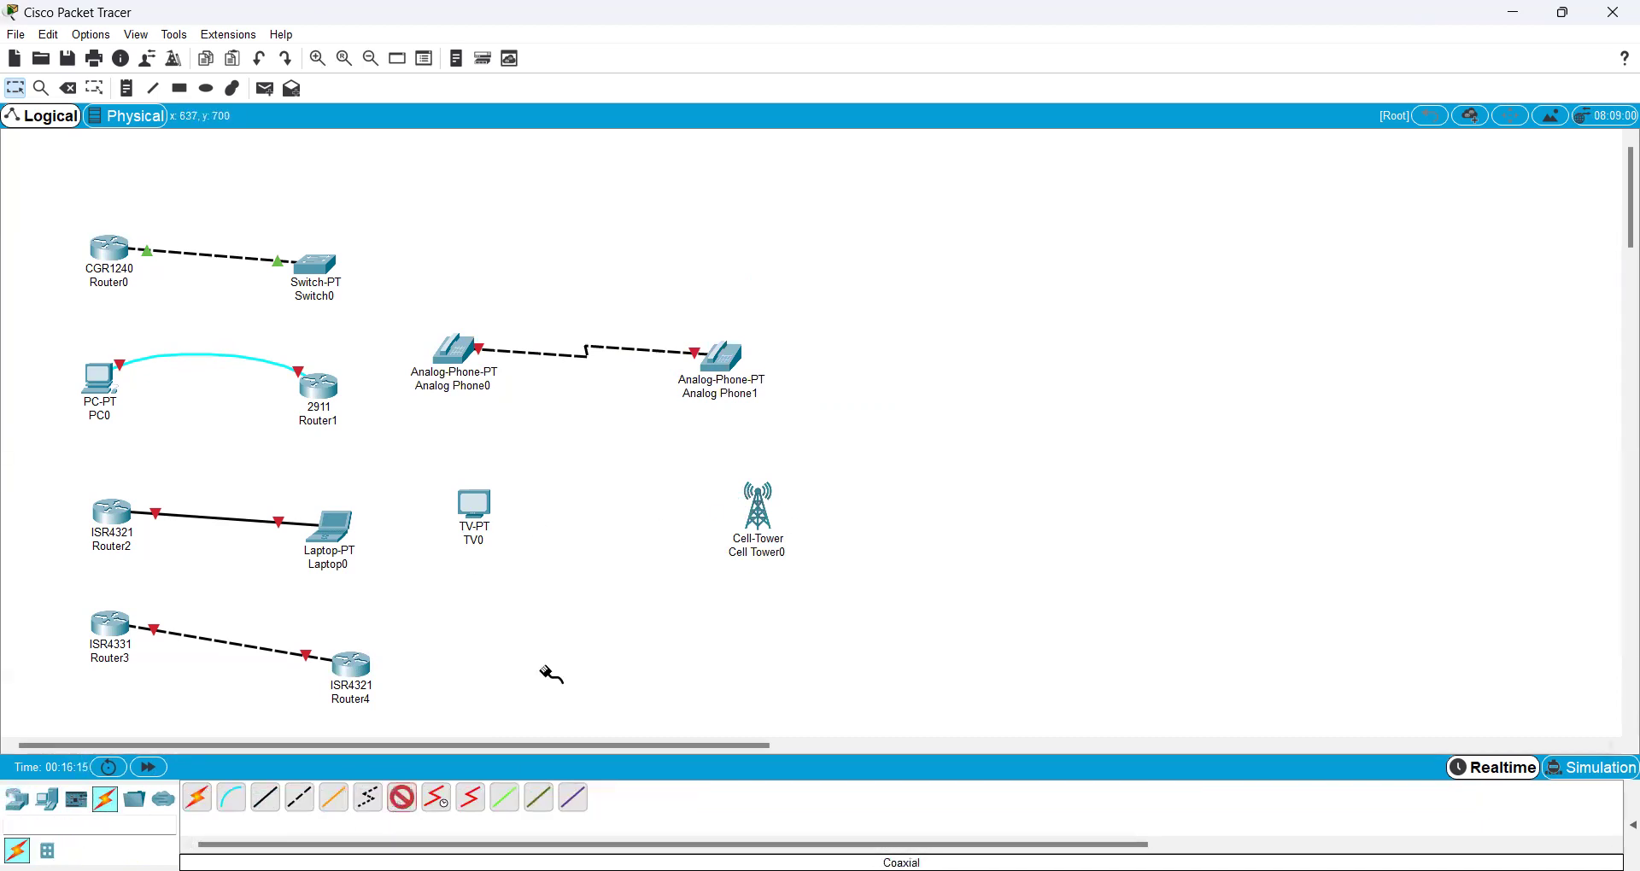
pyautogui.click(488, 502)
pyautogui.click(523, 496)
pyautogui.click(758, 520)
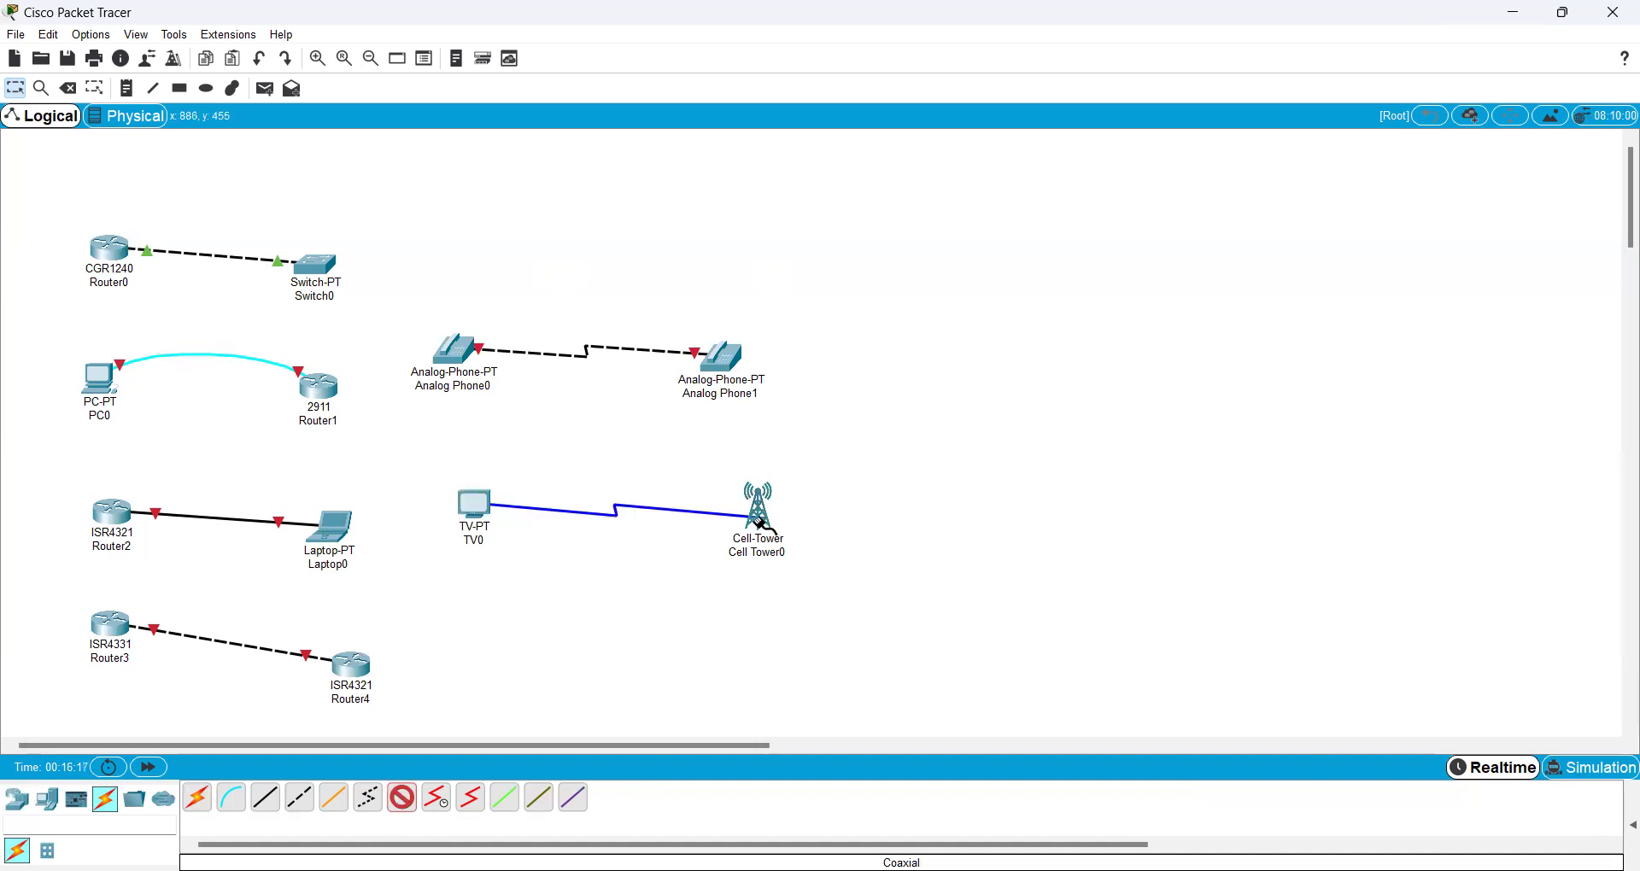
pyautogui.click(768, 526)
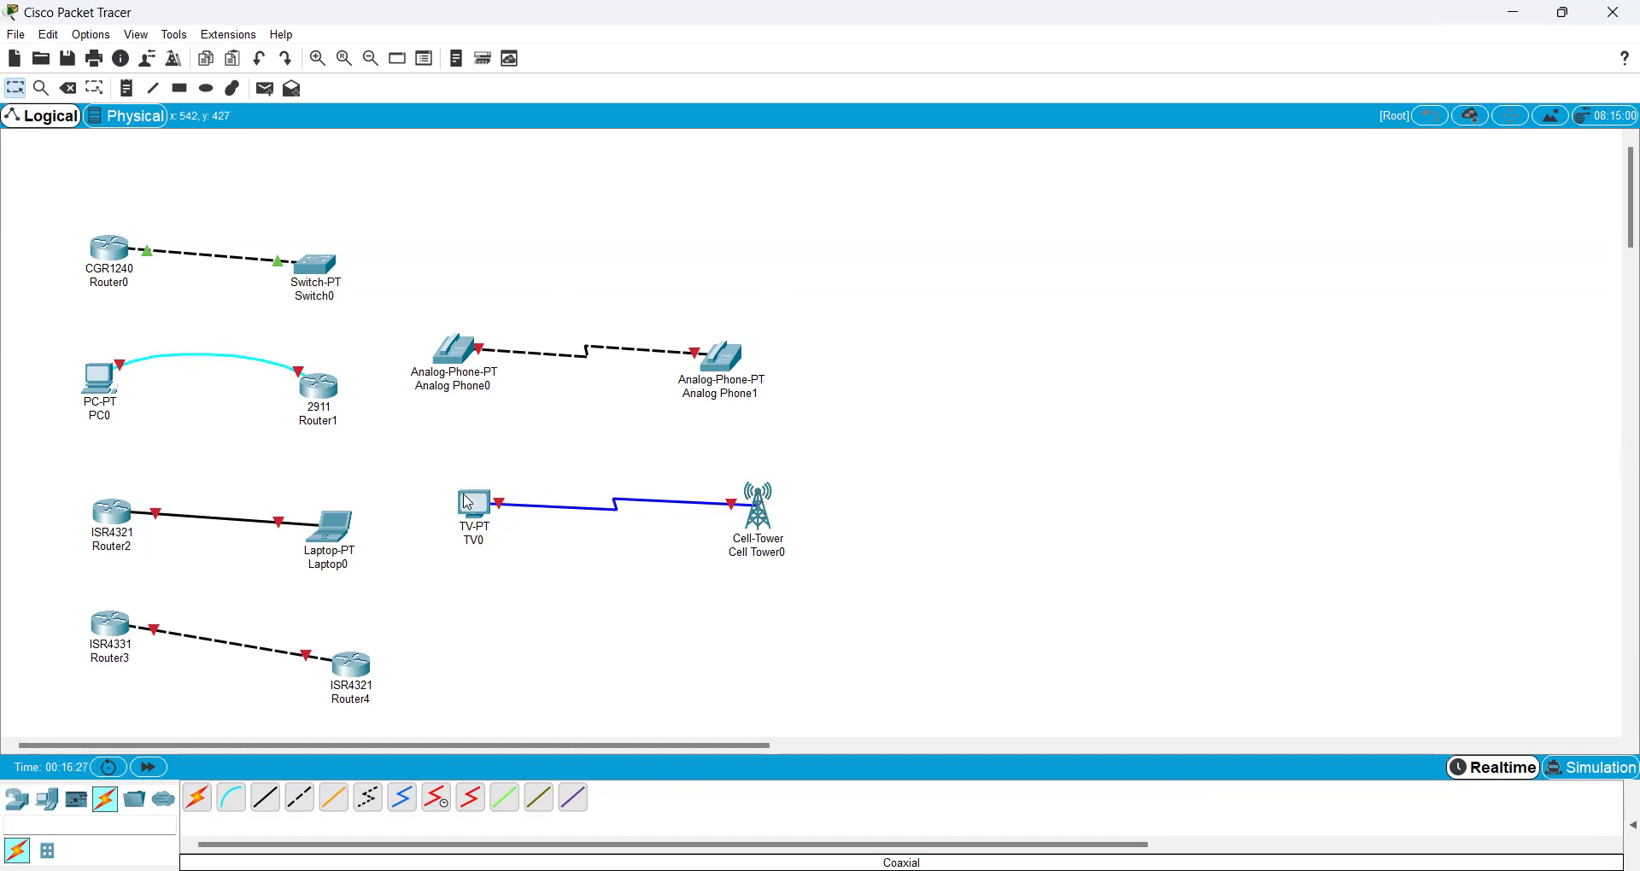
pyautogui.moveTo(468, 503)
# - Place two 819HG-4G-IOX routers side by side below the TV and the cell tower
pyautogui.click(15, 803)
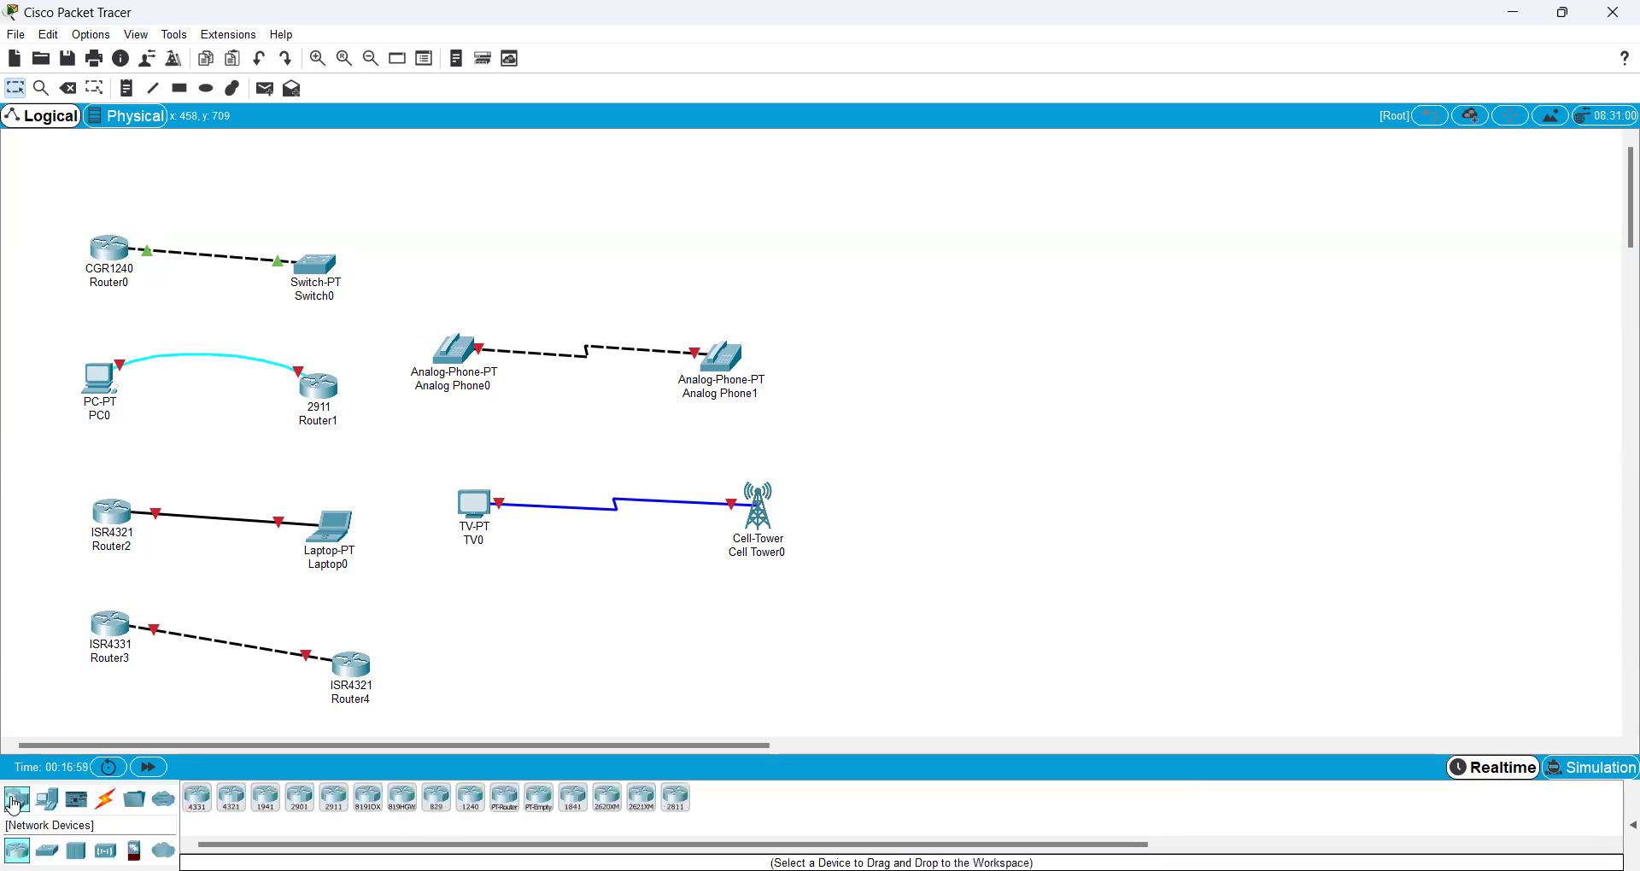
pyautogui.click(368, 797)
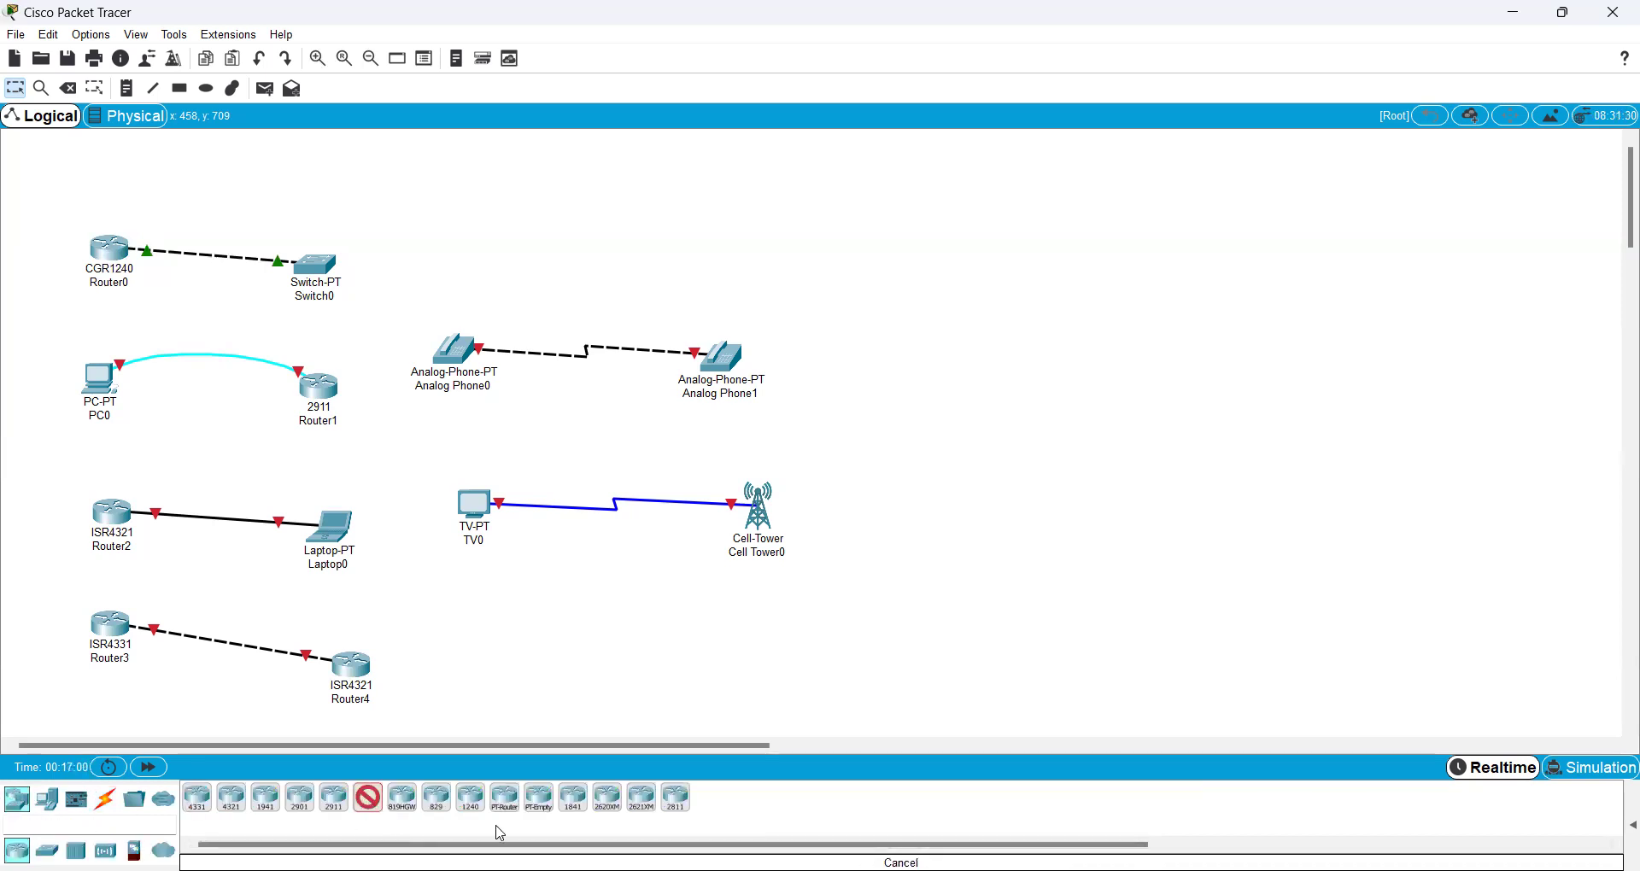
pyautogui.click(507, 613)
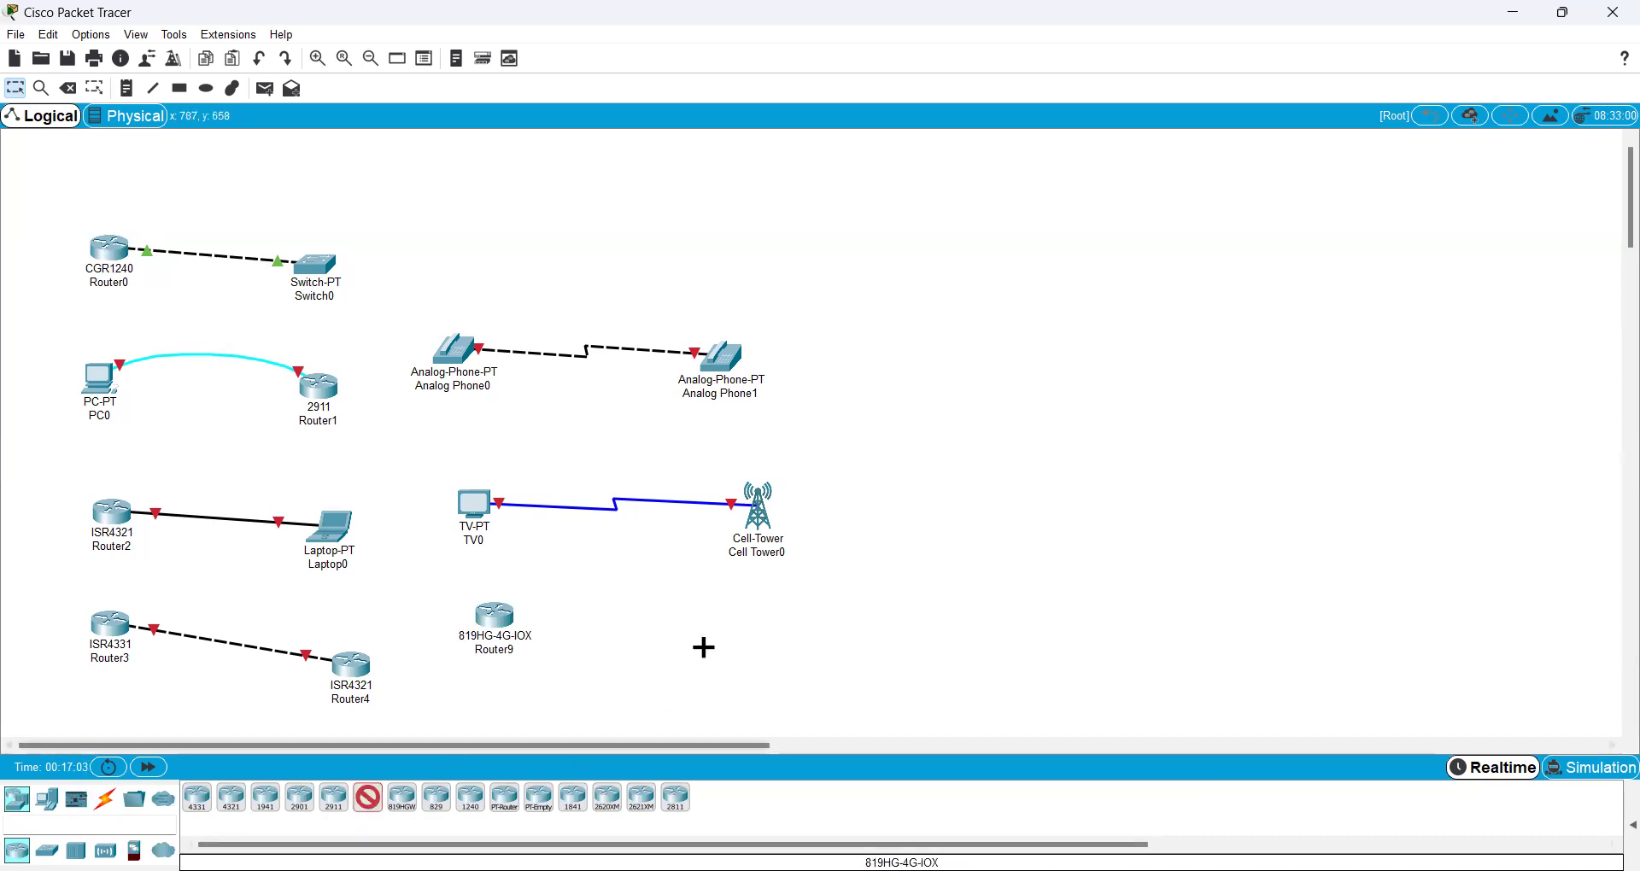
pyautogui.click(742, 629)
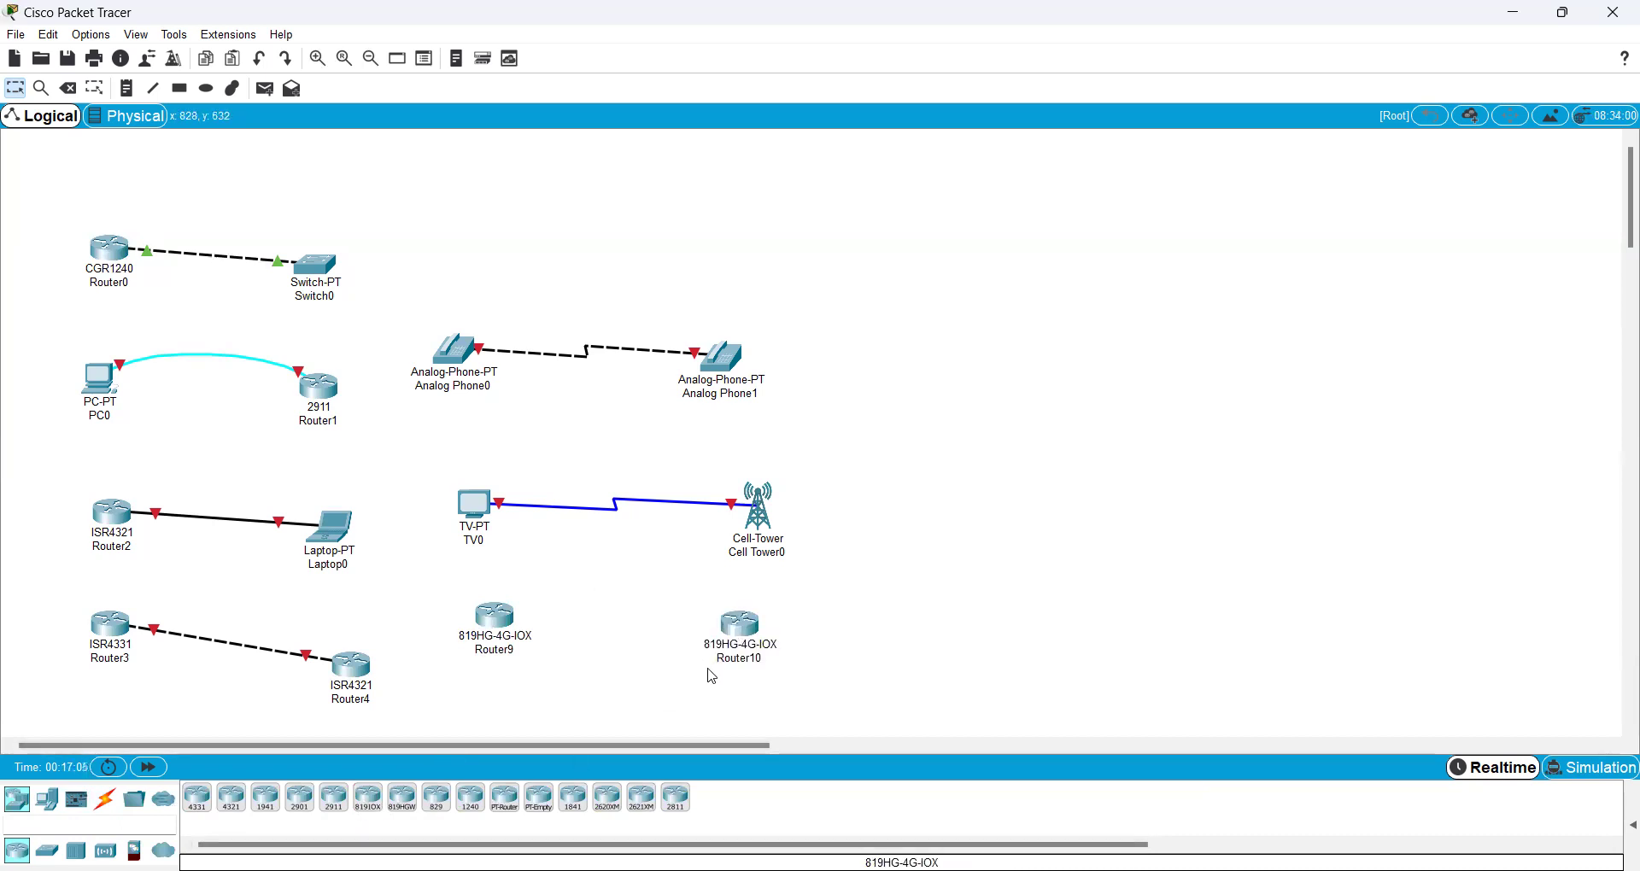
# - Connect Serial0 of the 819HG-4G-IOX router below the TV to Serial0 of the other one with a Serial DCE cable
pyautogui.click(106, 800)
pyautogui.click(437, 799)
pyautogui.click(505, 616)
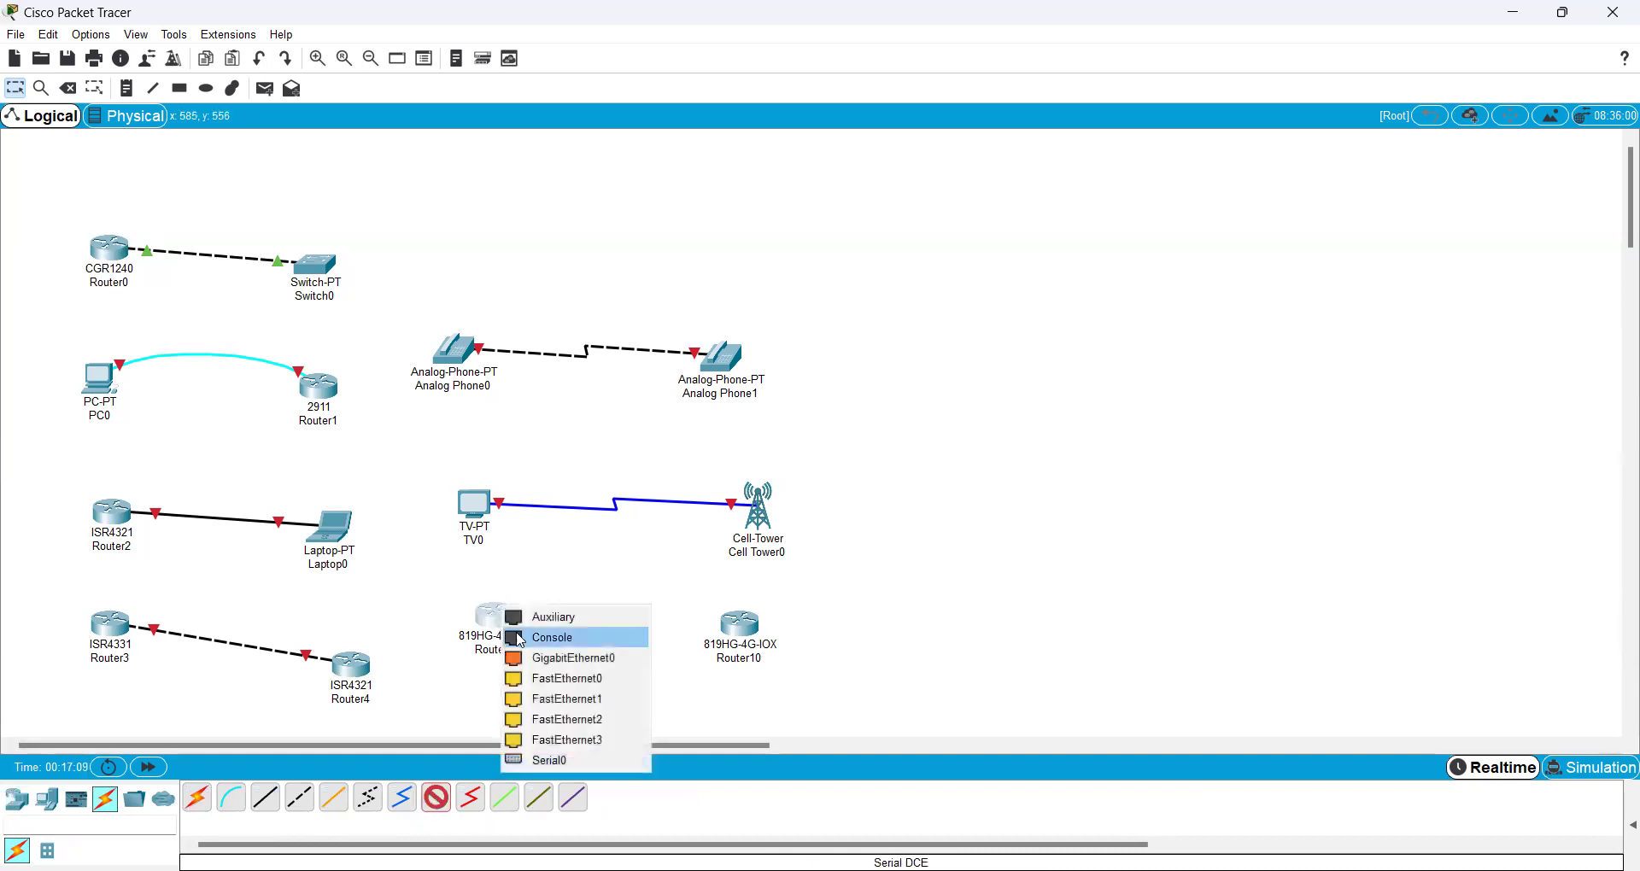
pyautogui.click(556, 762)
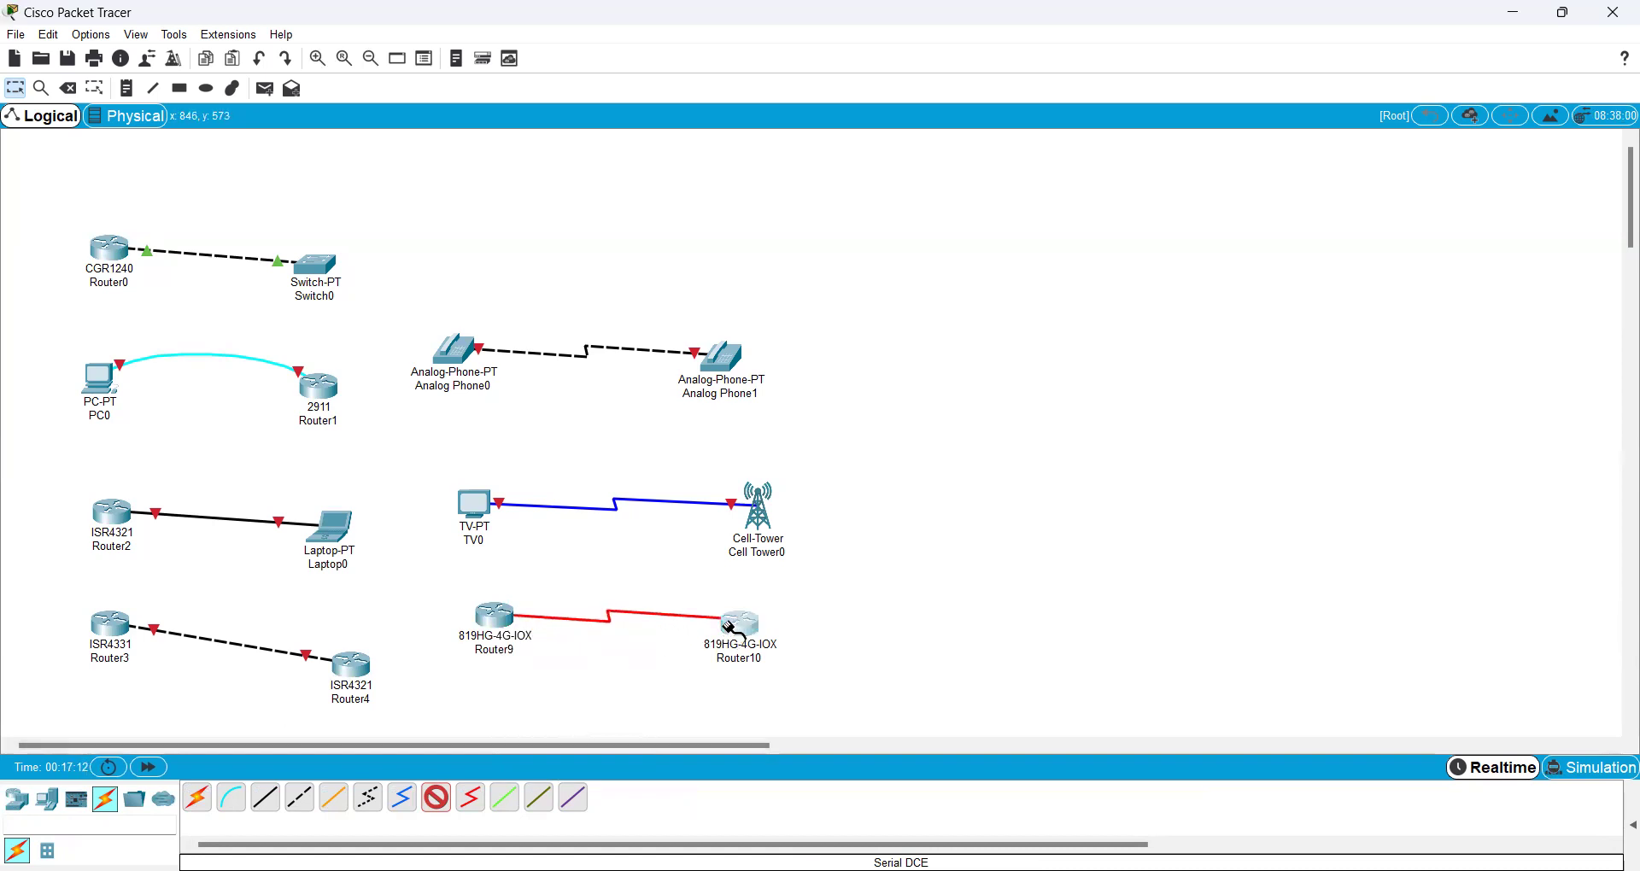
pyautogui.click(731, 623)
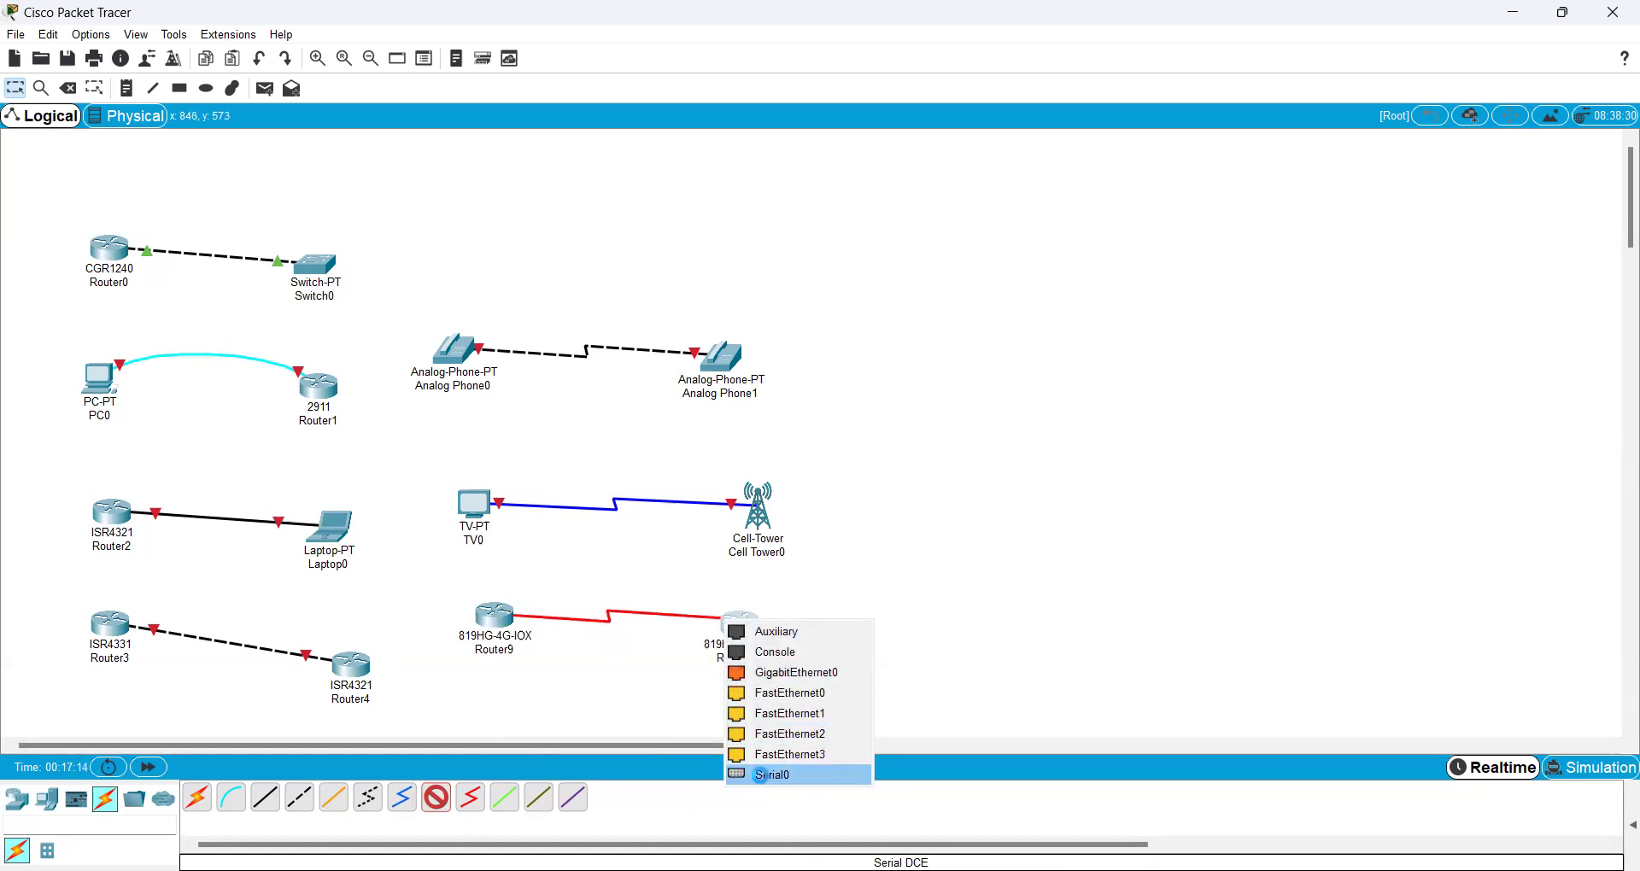
pyautogui.click(765, 775)
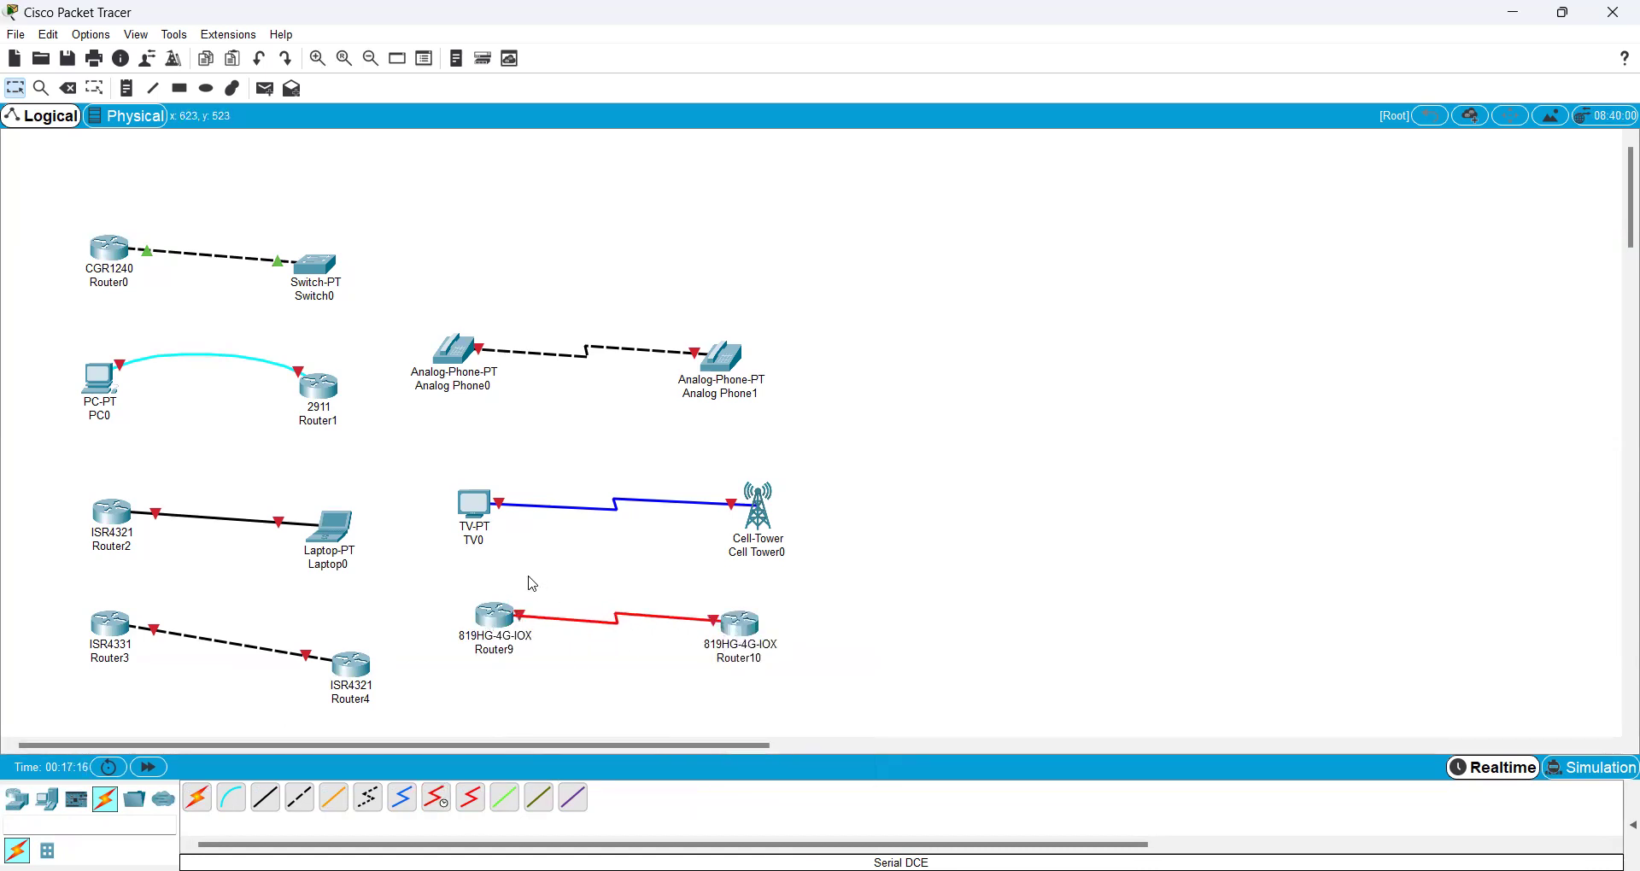